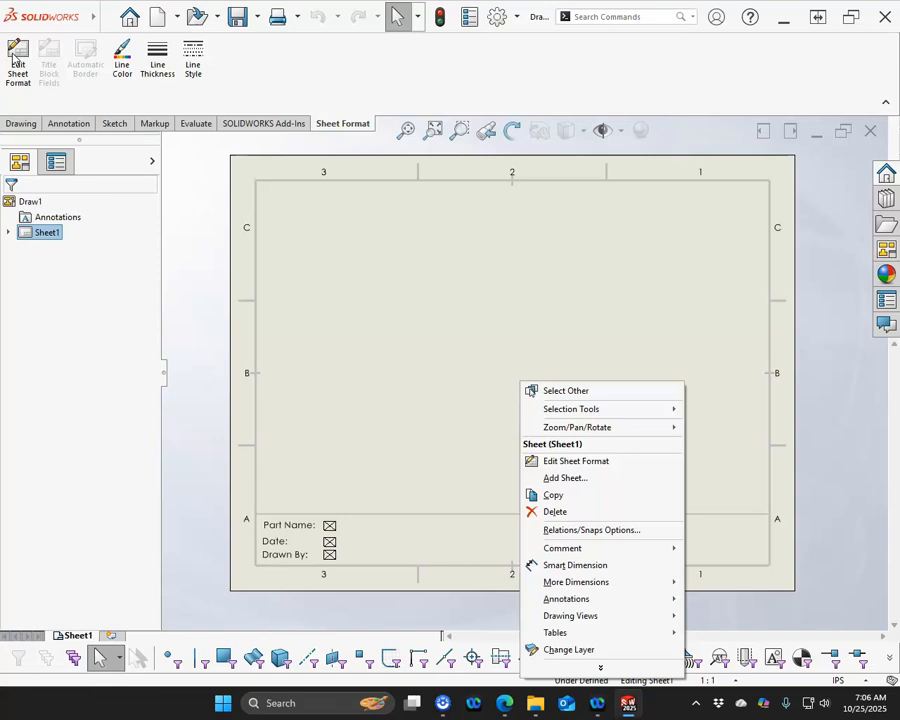
Step: Start defining title block fields in the sheet format and fit the table boundary around the Part Name, Date and Drawn By rows
click(16, 62)
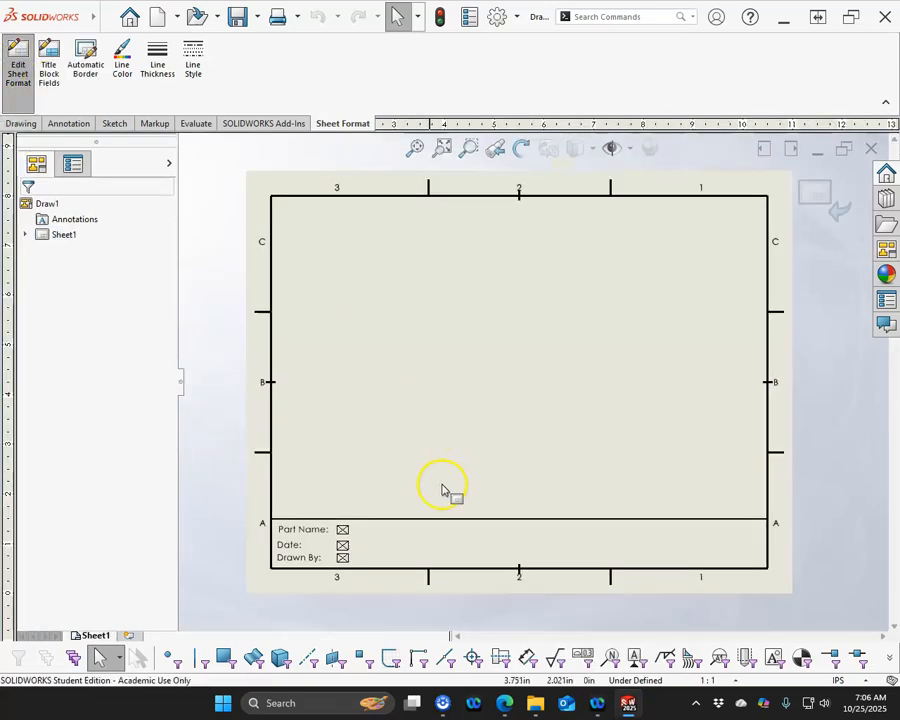
scroll(408, 560, down, 3)
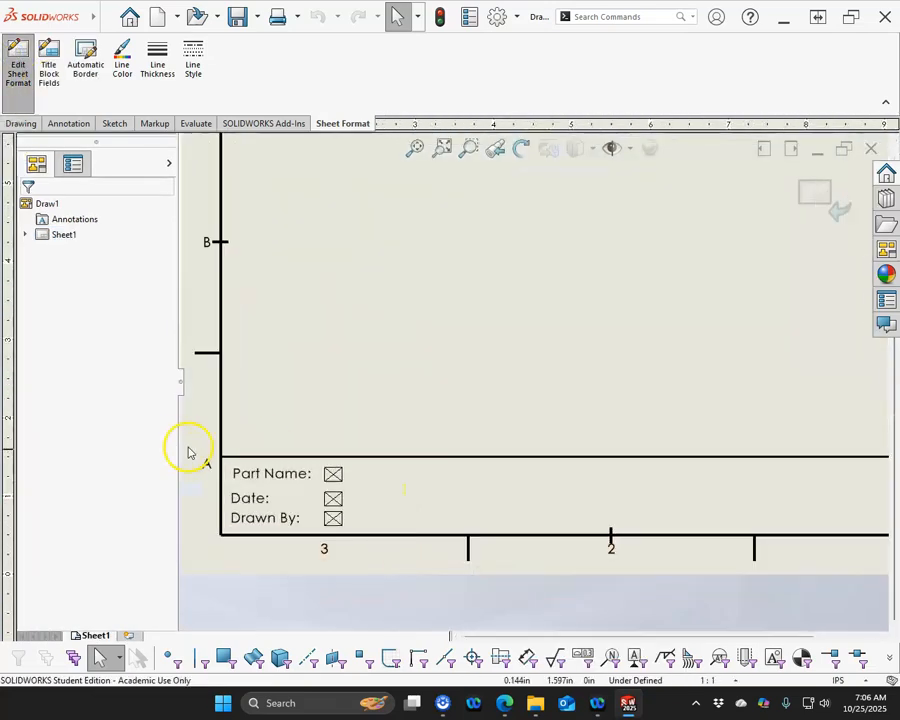
click(49, 62)
scroll(490, 393, up, 2)
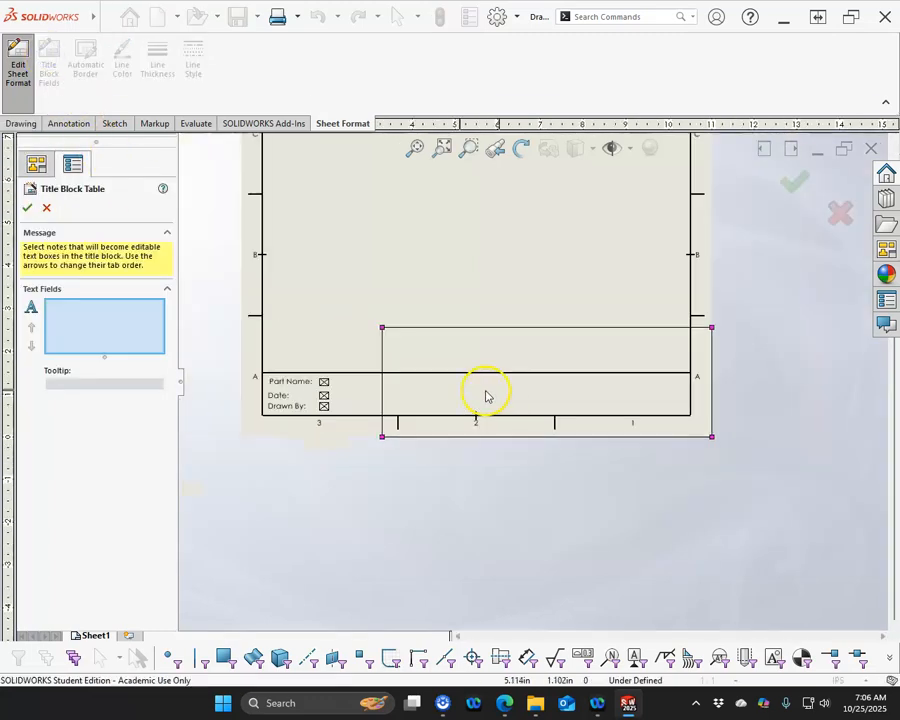
scroll(240, 388, down, 2)
drag(547, 296, 364, 372)
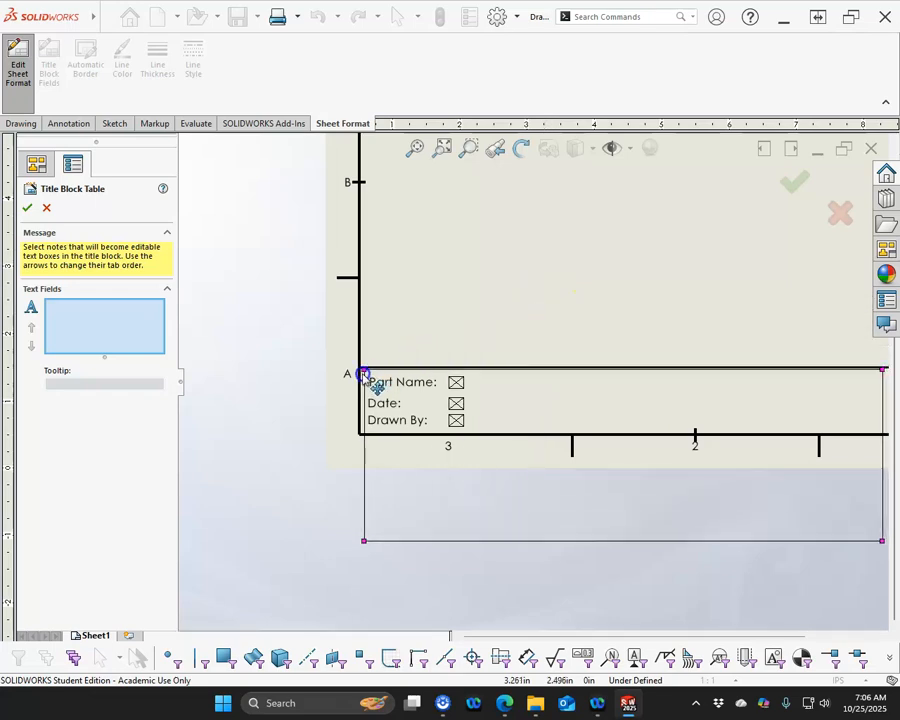
scroll(580, 436, up, 2)
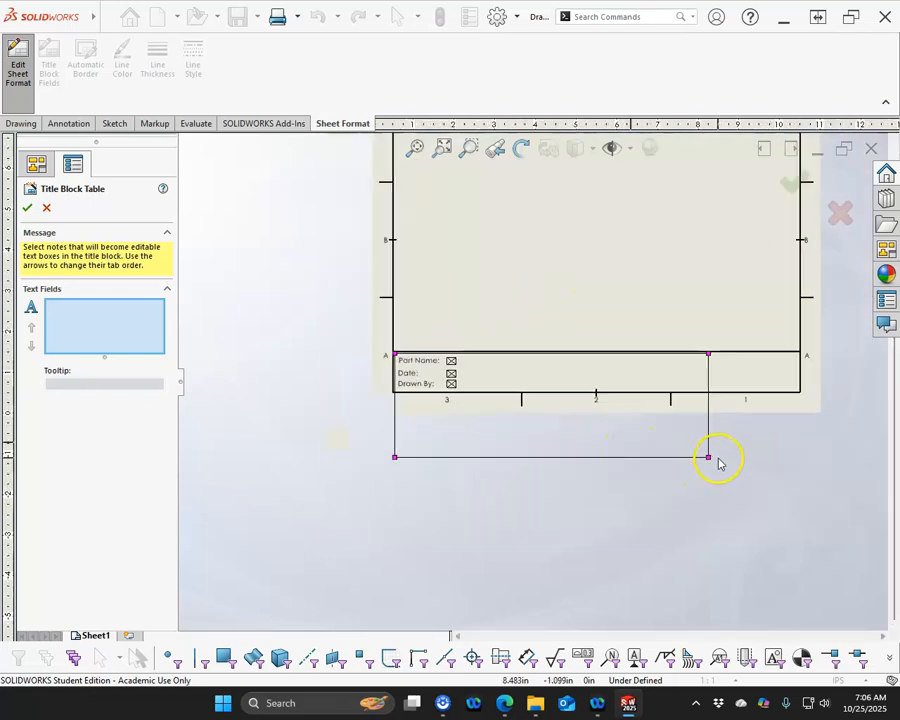
drag(708, 457, 531, 391)
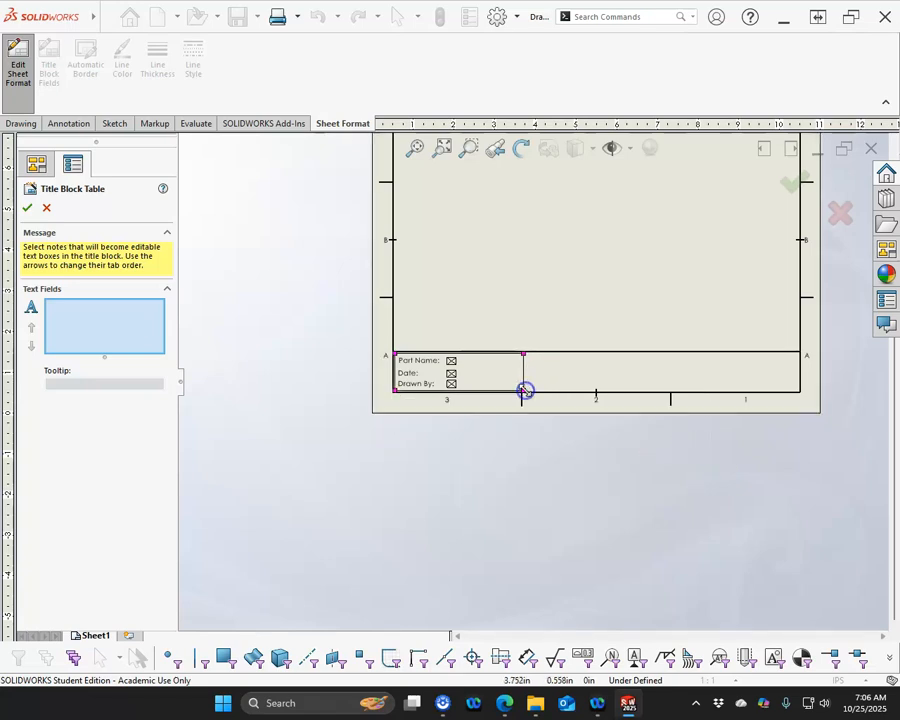
scroll(524, 386, down, 5)
Step: Add the blank note beside Part Name as an editable text field and give it a part name tooltip
click(75, 311)
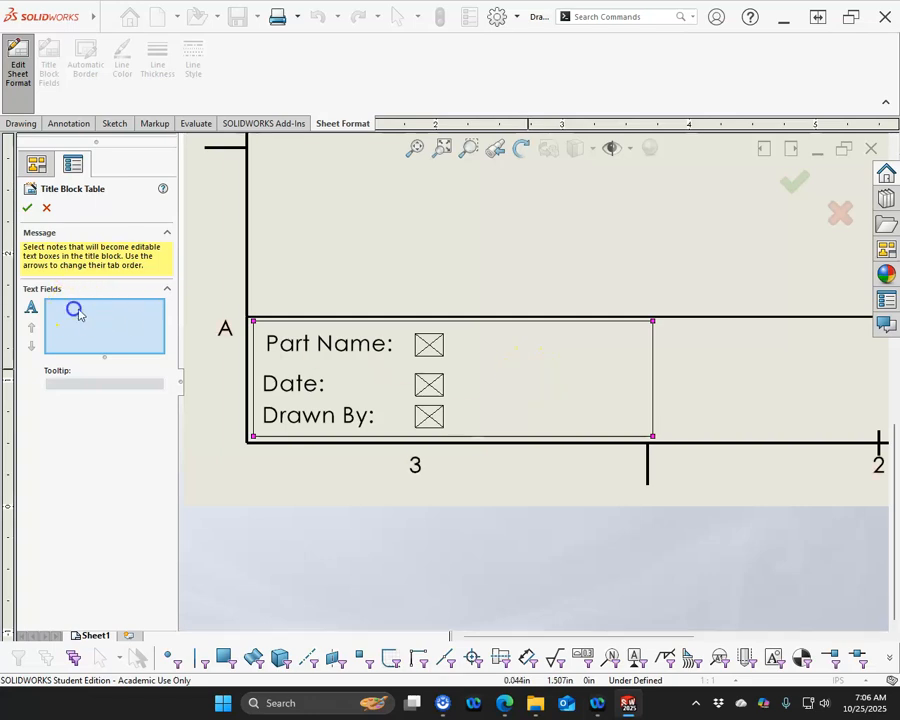
click(428, 346)
click(119, 388)
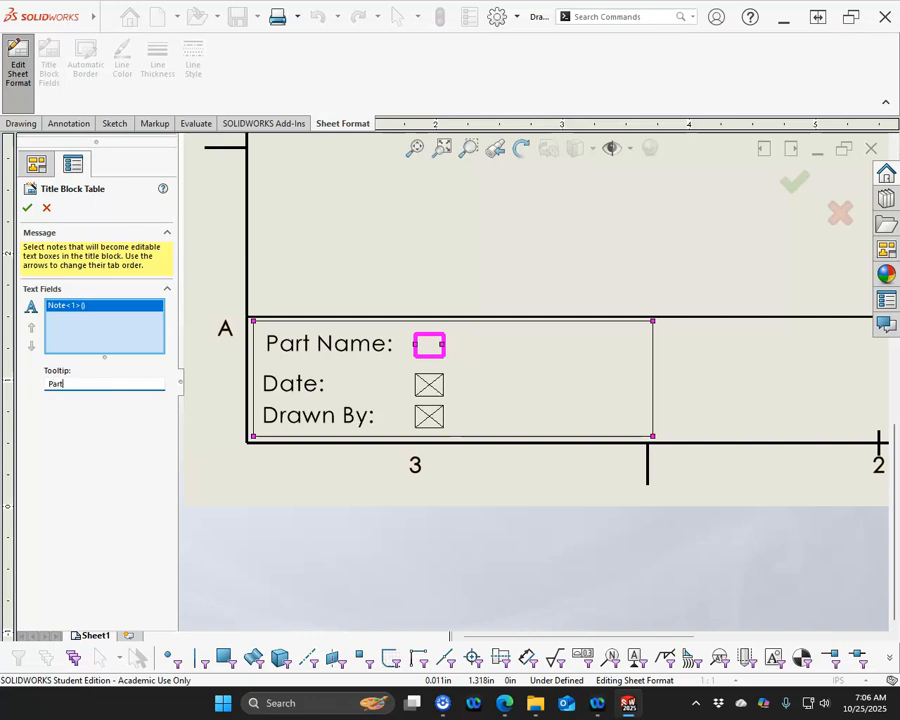
text(Part Nm)
Step: Add the blank note beside Date as an editable text field with the tooltip "Date"
click(428, 386)
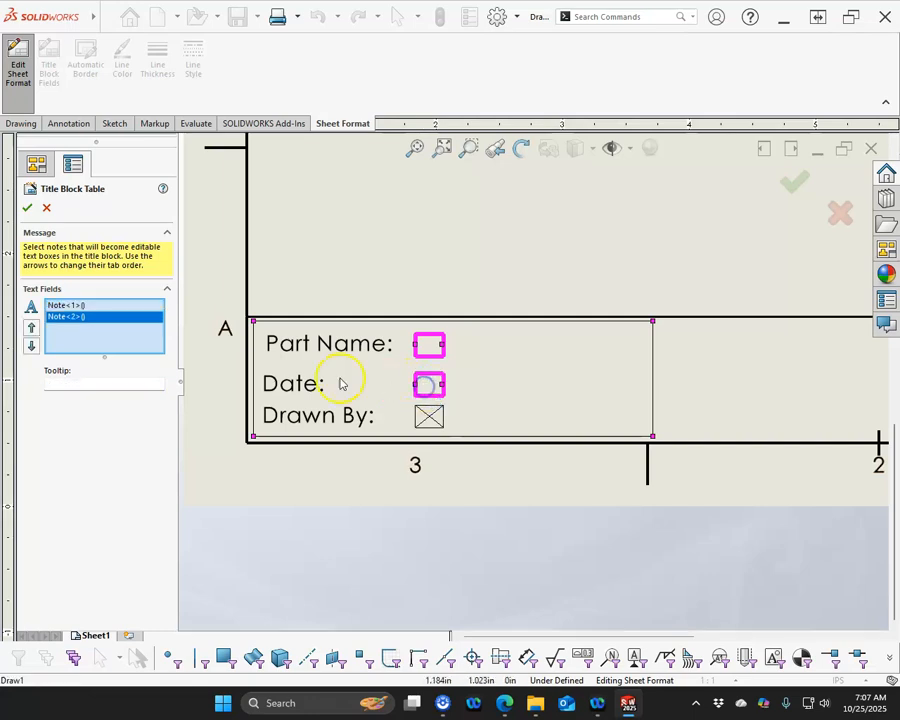
click(108, 383)
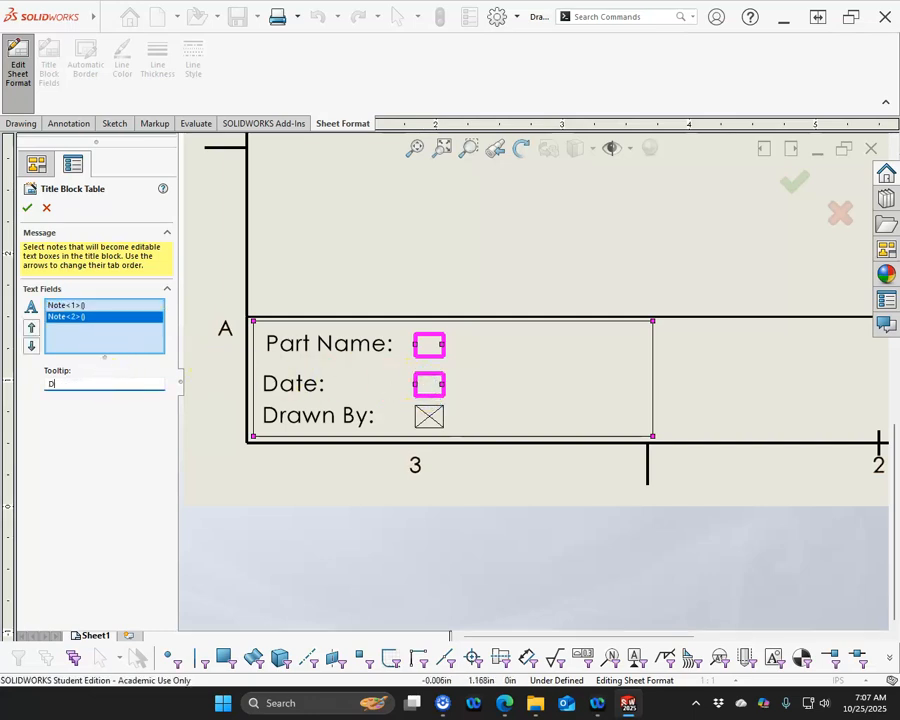
text(Date)
click(118, 344)
Step: Add the blank note beside Drawn By with the tooltip "Drawn By", then accept the title block table and leave sheet format editing
click(429, 418)
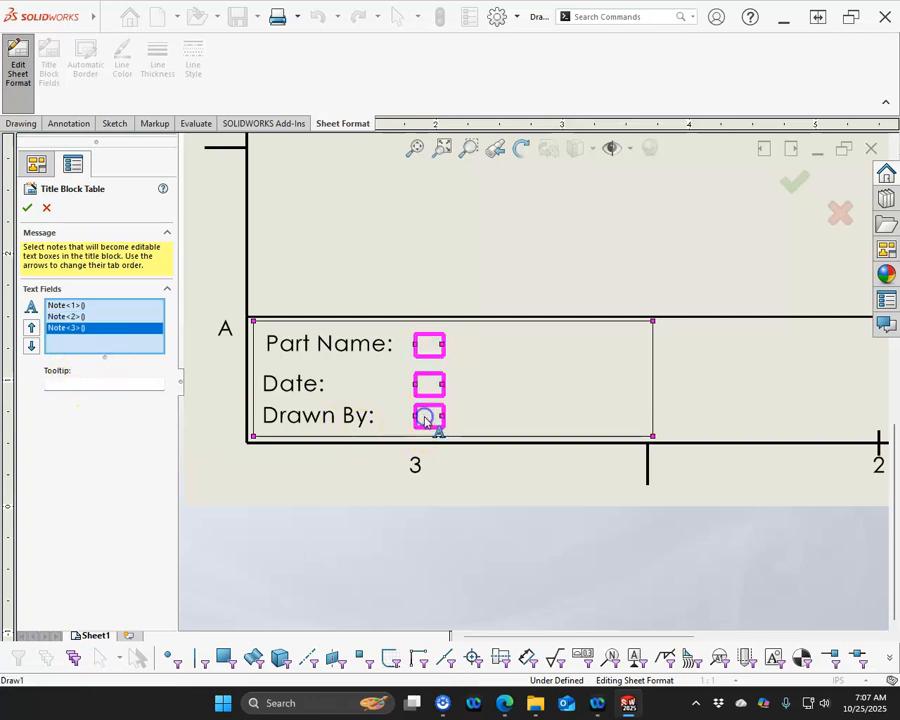
click(87, 381)
text(Drawn By)
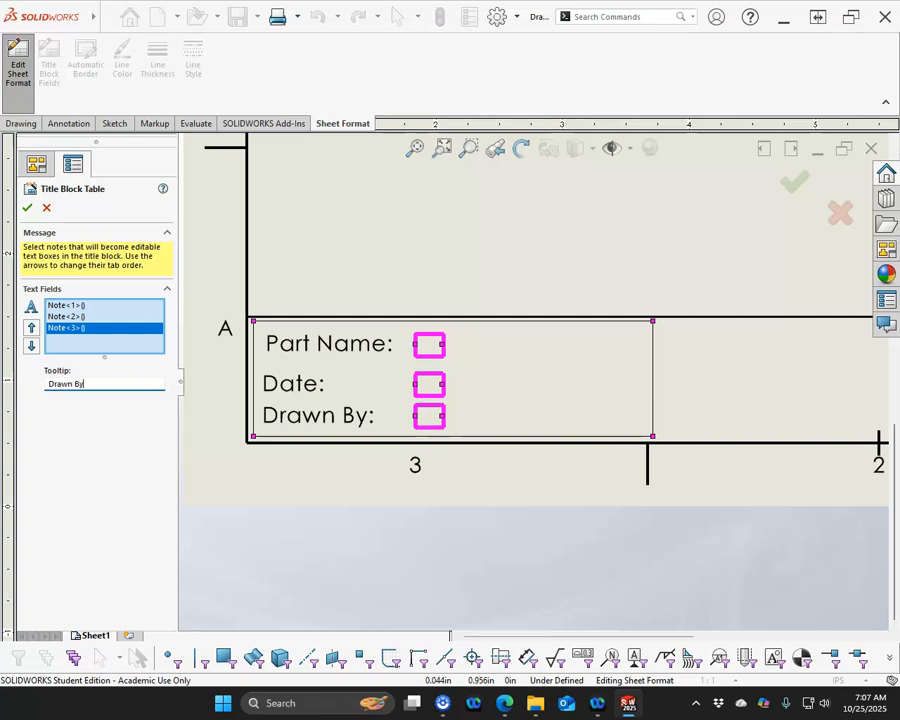
click(27, 208)
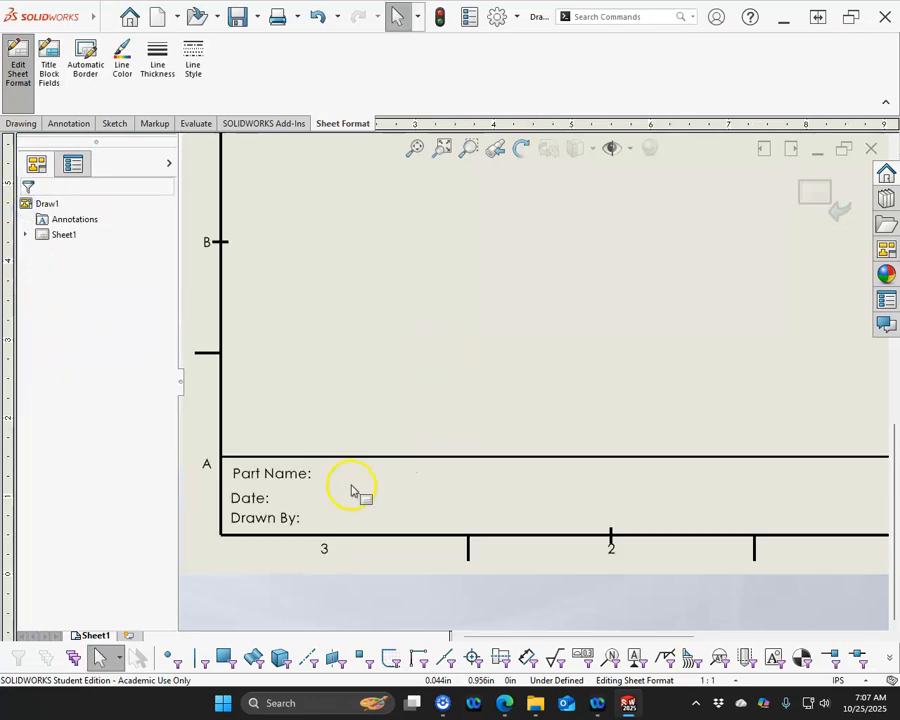
click(840, 209)
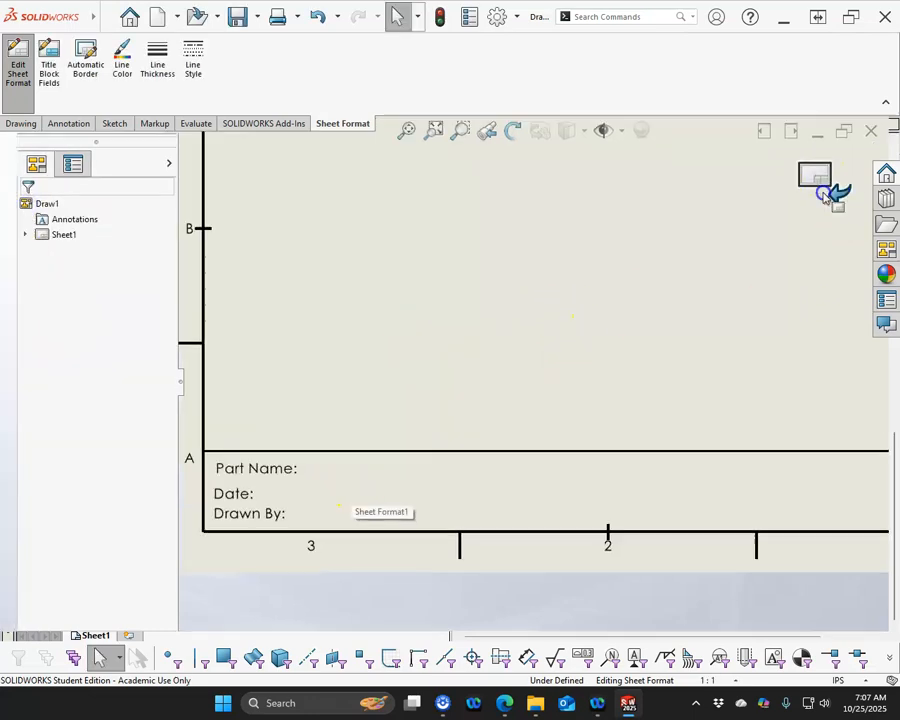
Step: Open the title block data for entry, put initials in Part Name and set Date to 10/25/2025
click(313, 474)
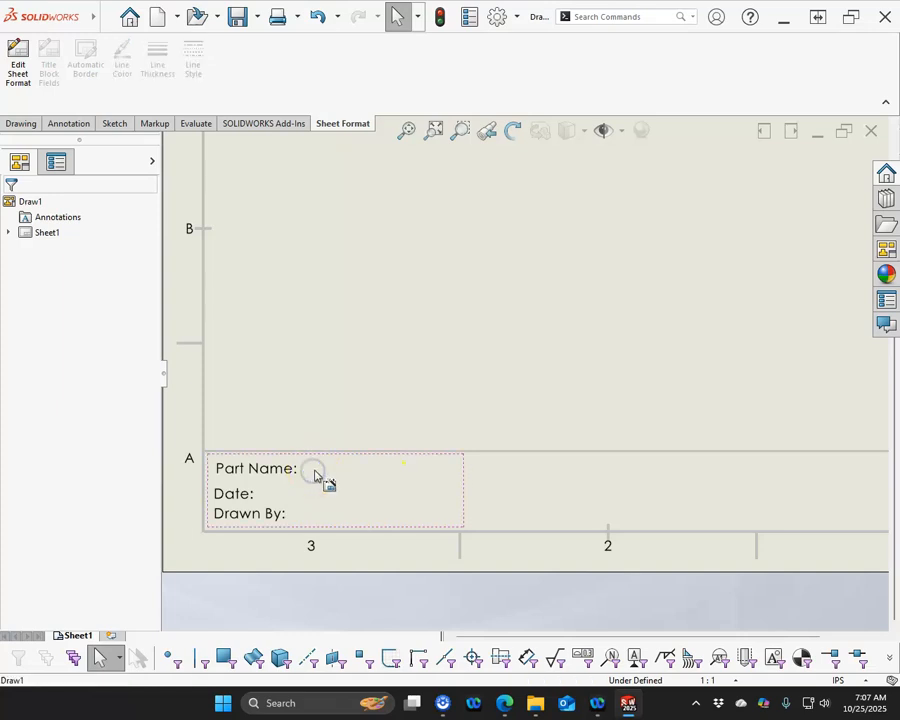
double_click(318, 474)
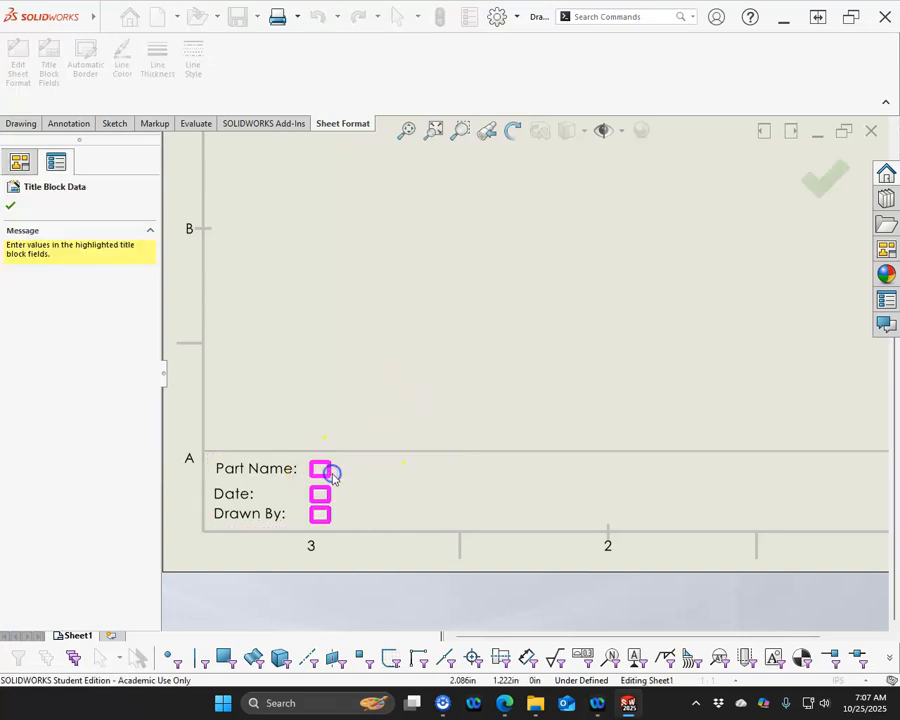
click(321, 470)
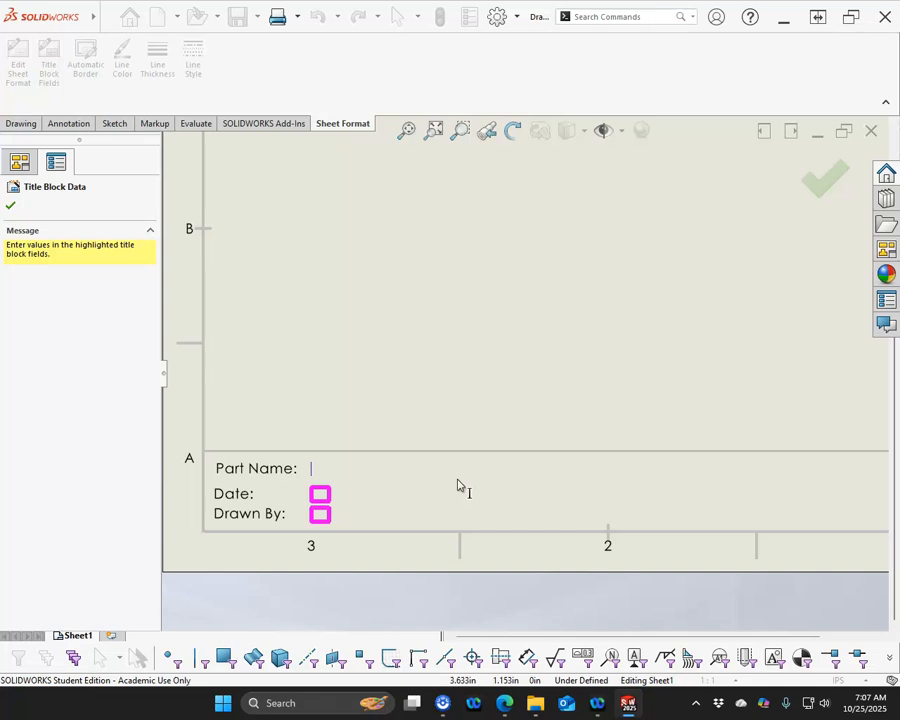
text(JL)
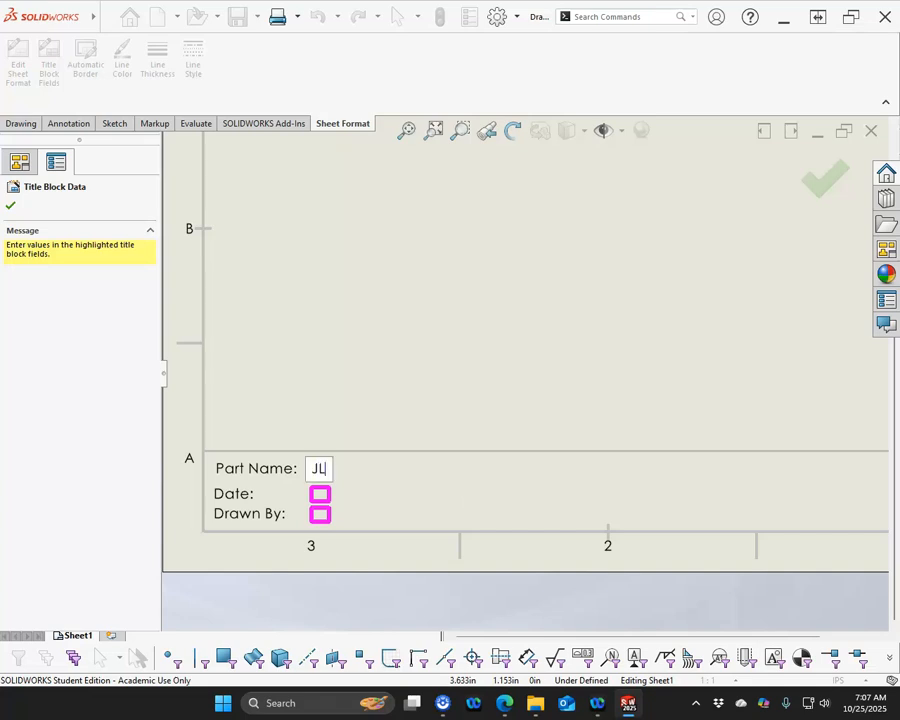
click(330, 496)
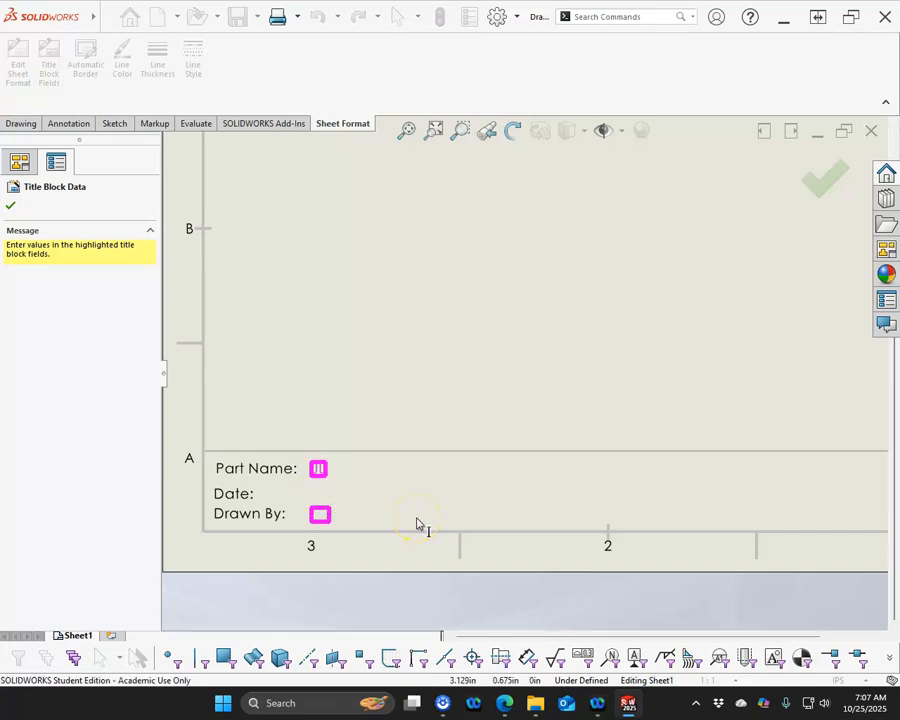
text(10/25/2025)
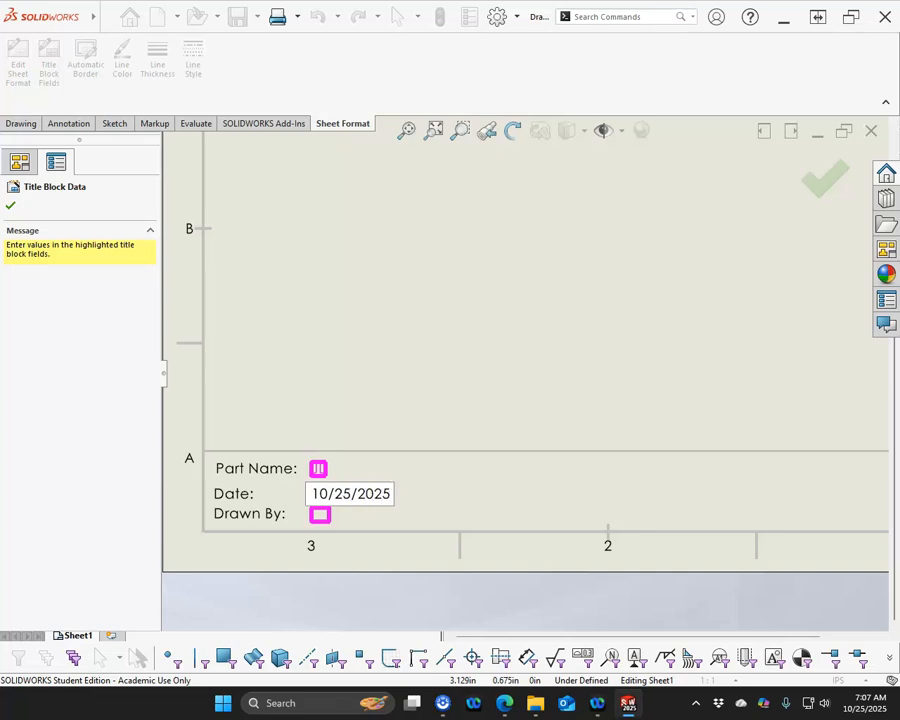
click(418, 524)
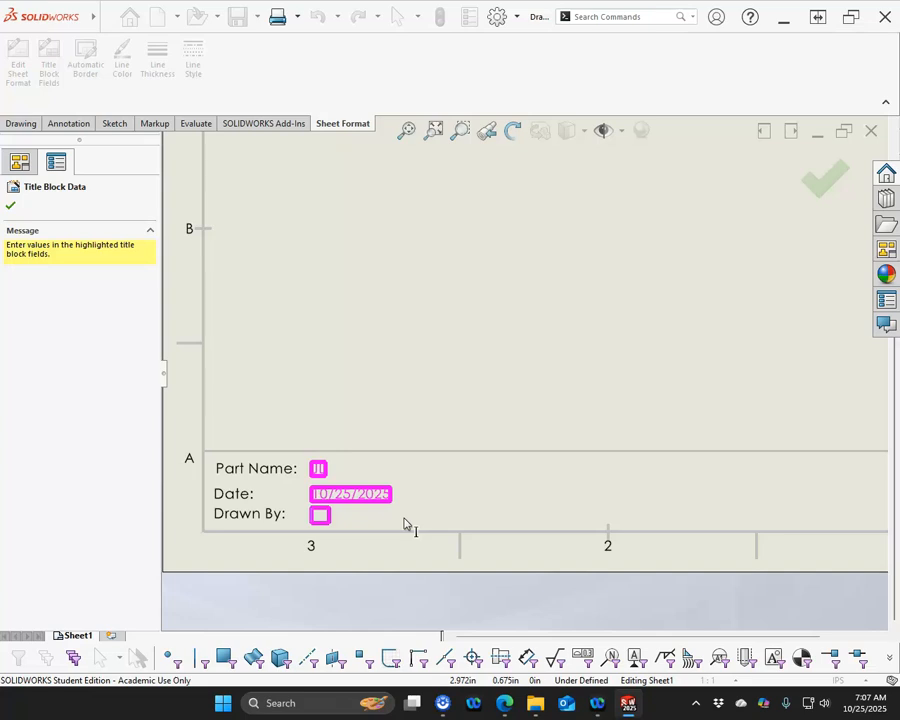
Step: Set Part Name to "Drawing", enter the drafter's initials in Drawn By and accept the title block data
click(318, 468)
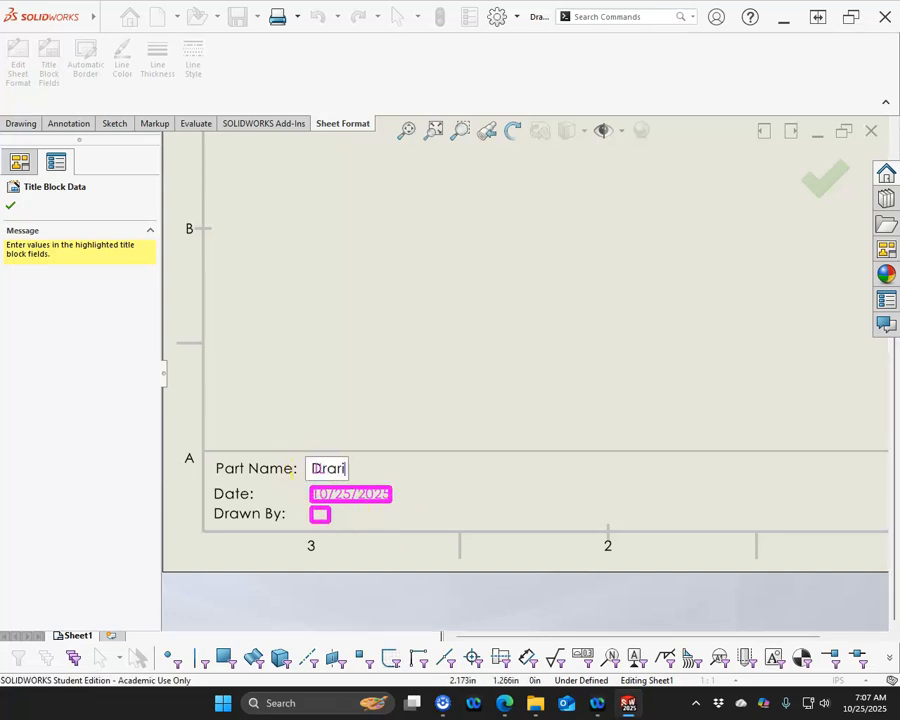
click(337, 468)
text(eing)
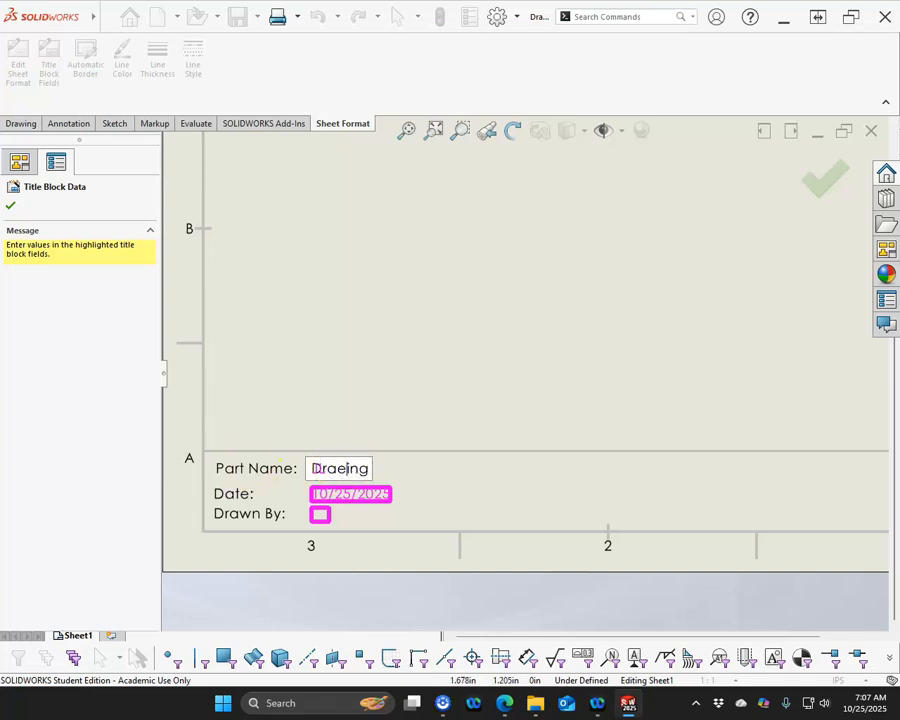
click(322, 514)
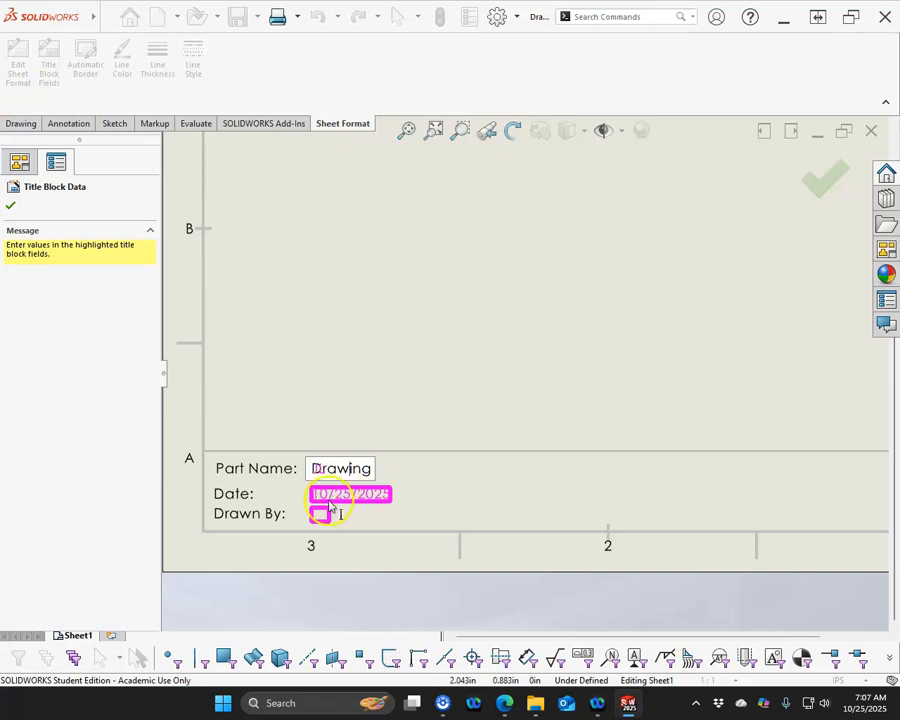
text(JL)
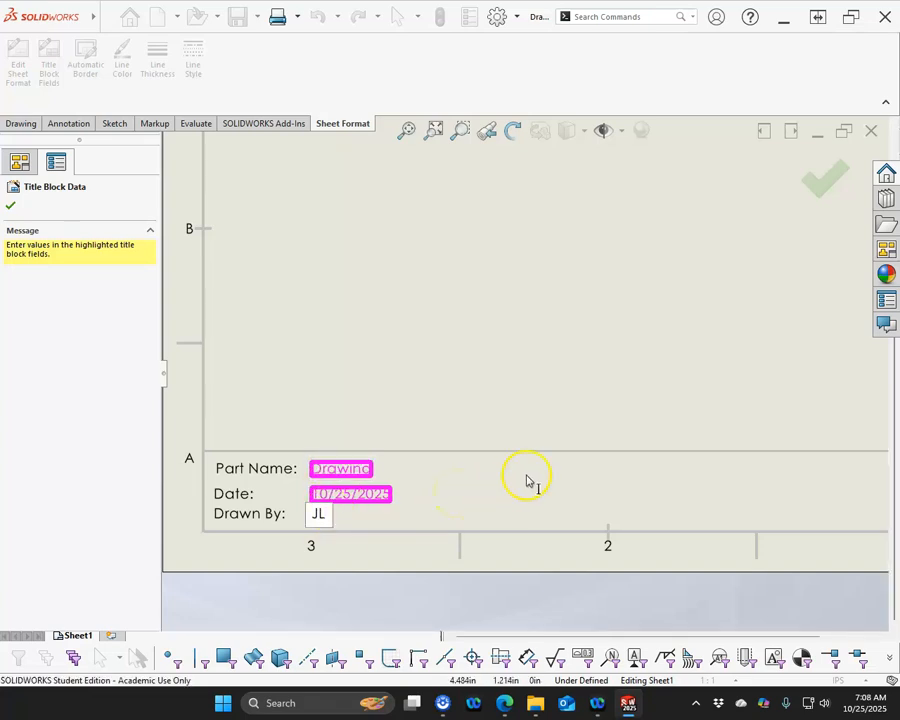
click(432, 378)
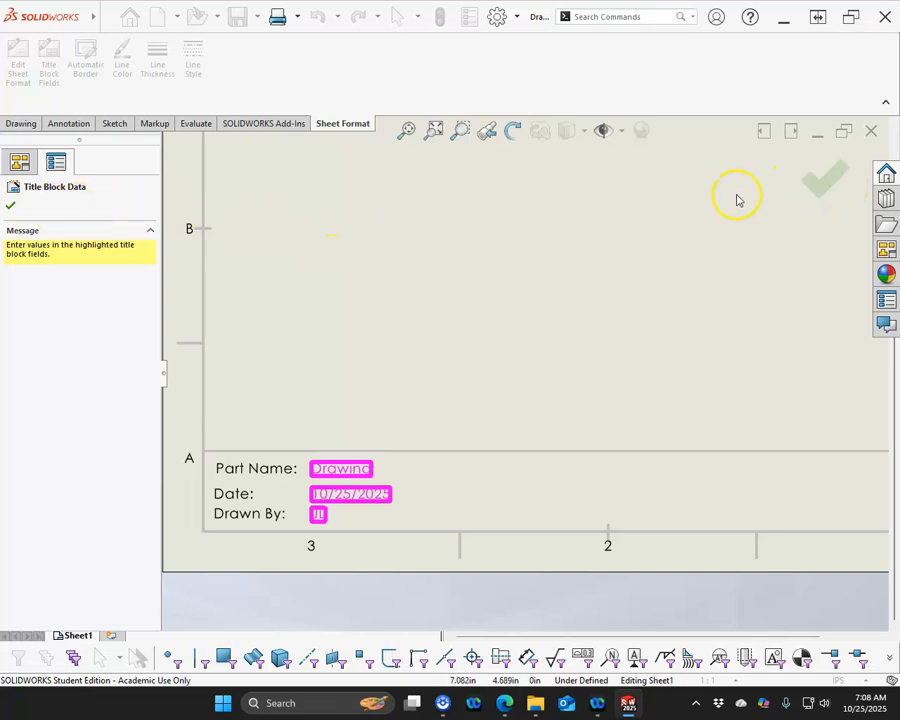
click(821, 182)
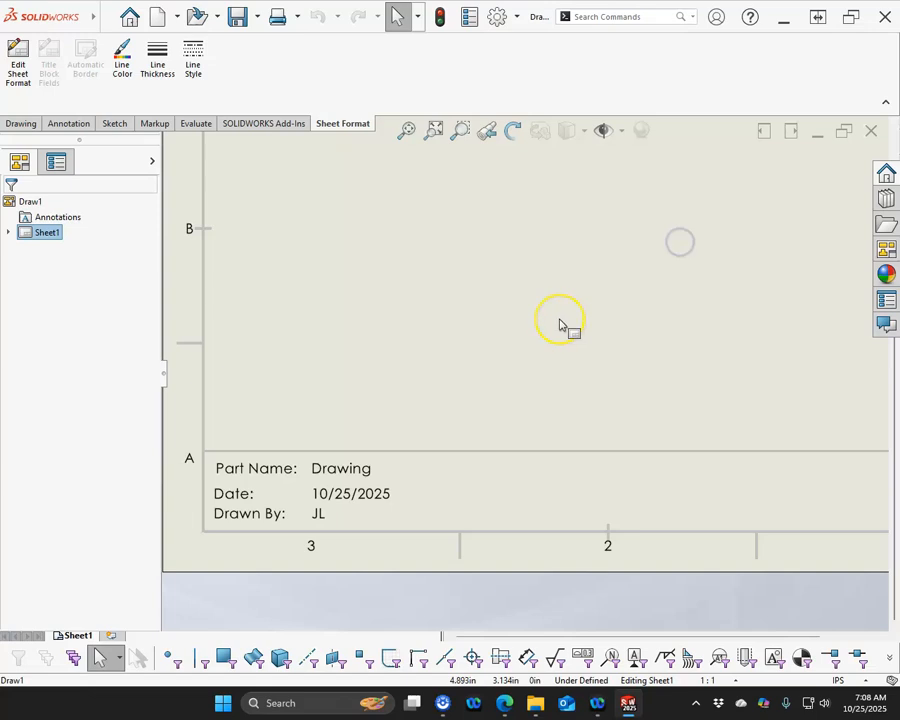
Step: Clear the Part Name, Date and Drawn By entries in the title block and accept the emptied fields
scroll(560, 321, up, 3)
scroll(432, 338, down, 1)
scroll(518, 428, down, 2)
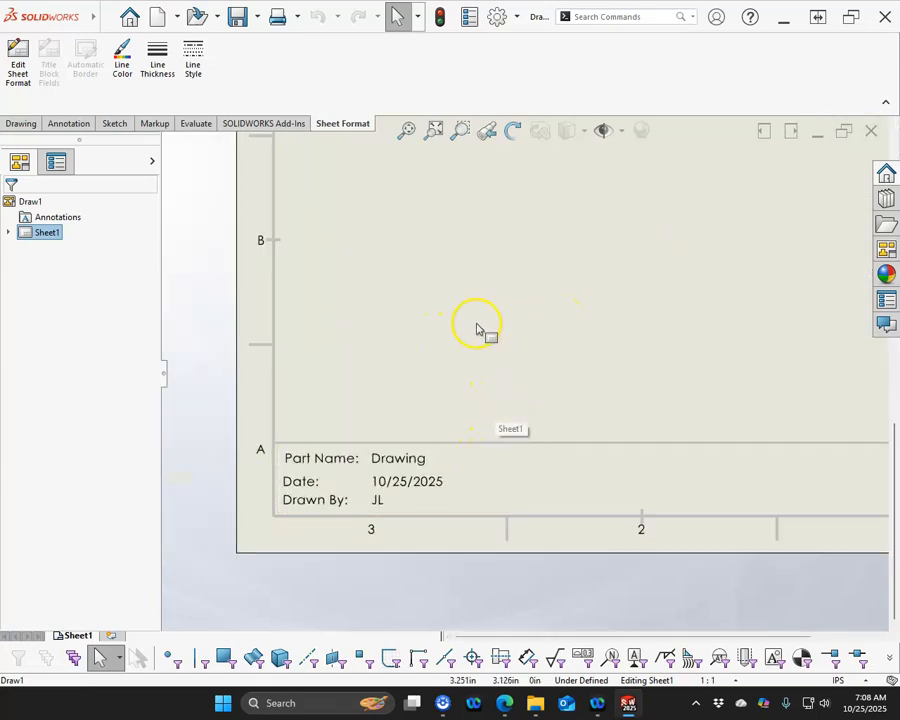
double_click(400, 461)
click(401, 460)
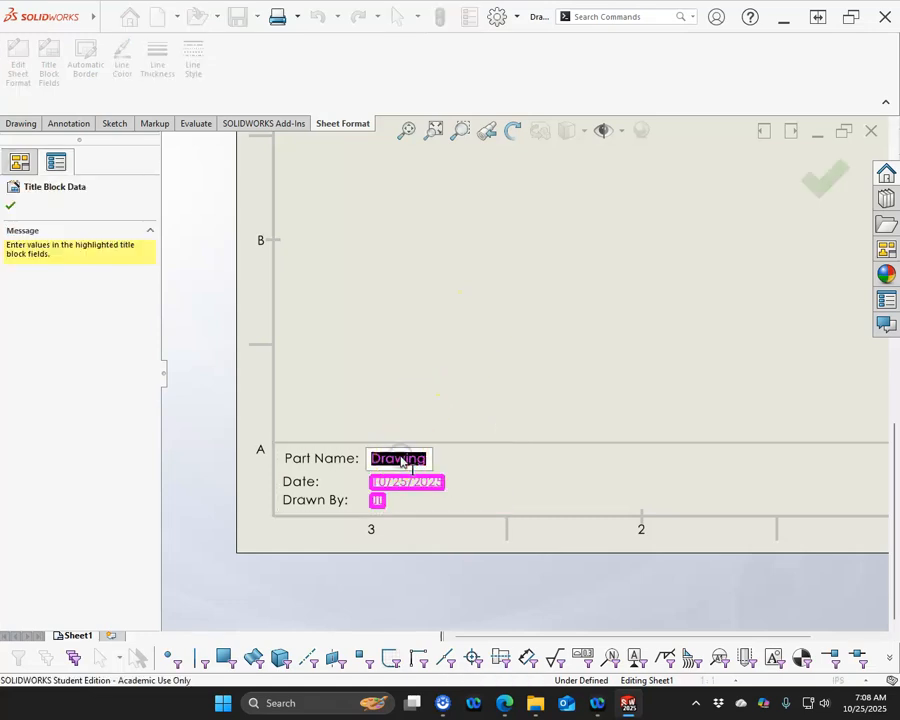
click(393, 485)
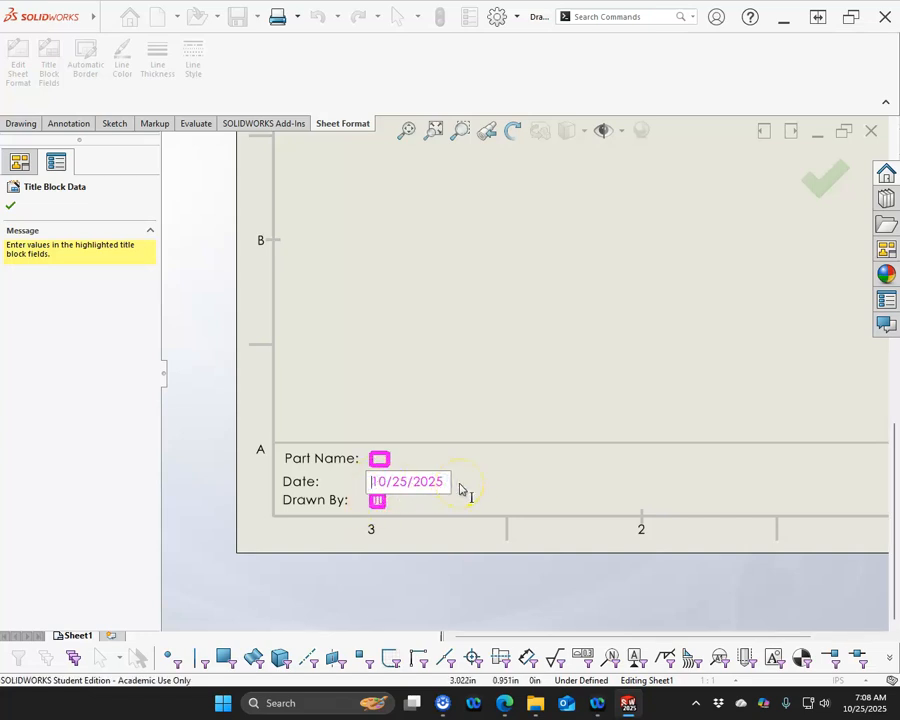
click(376, 500)
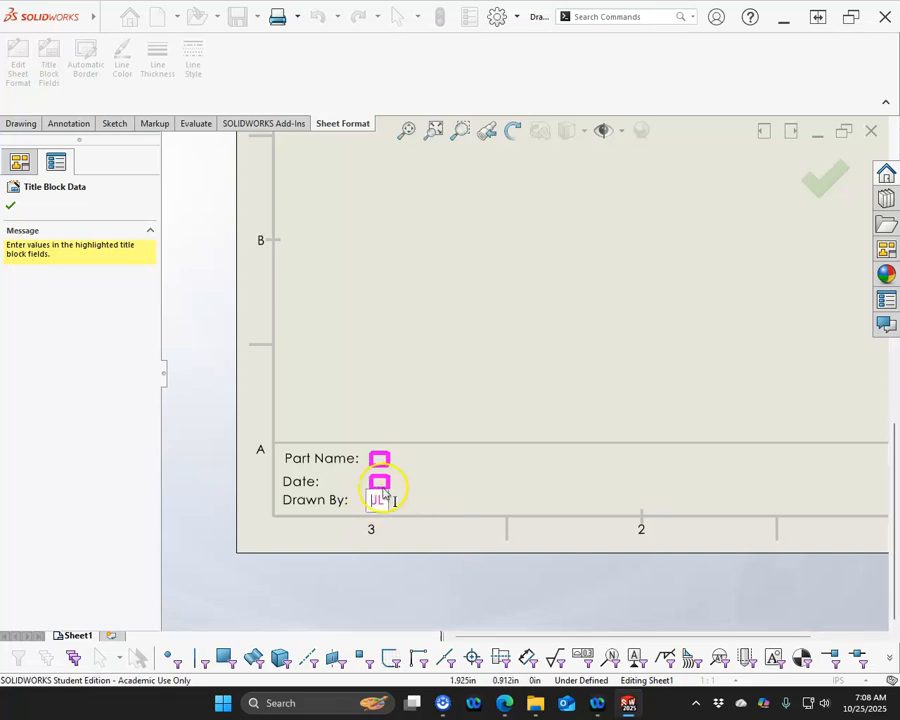
click(400, 296)
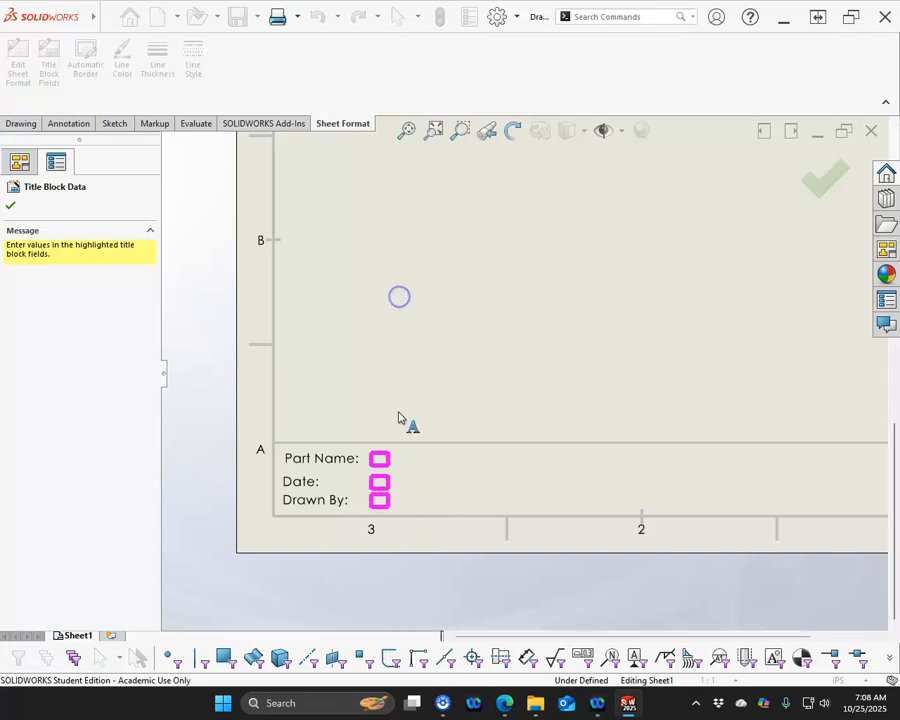
click(818, 176)
Step: Create a new drawing from the Drawing template with the B (ANSI) Landscape sheet format
scroll(648, 240, down, 2)
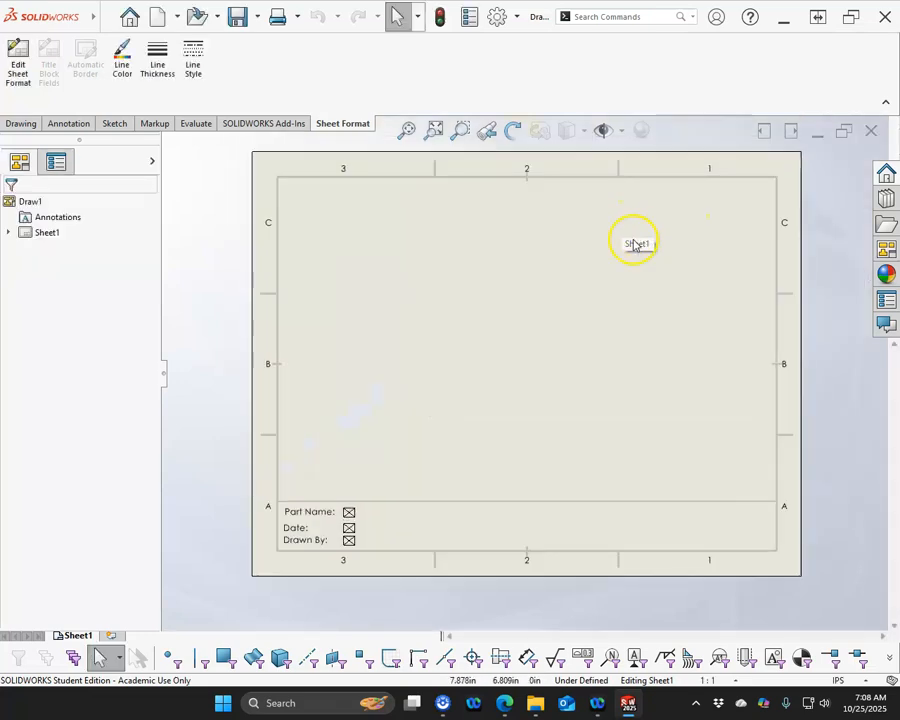
scroll(454, 248, down, 1)
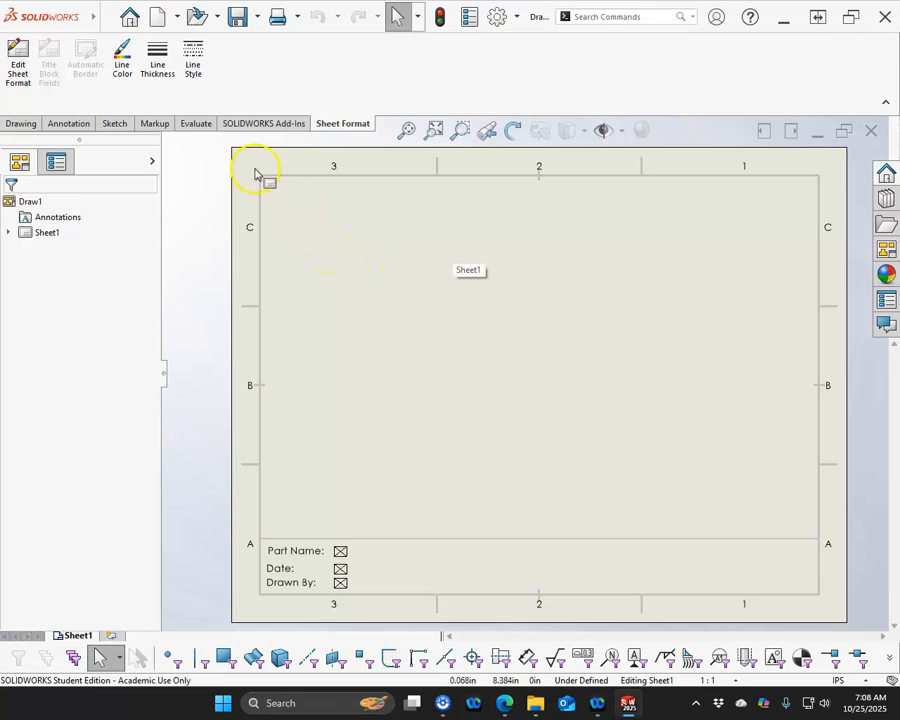
click(156, 16)
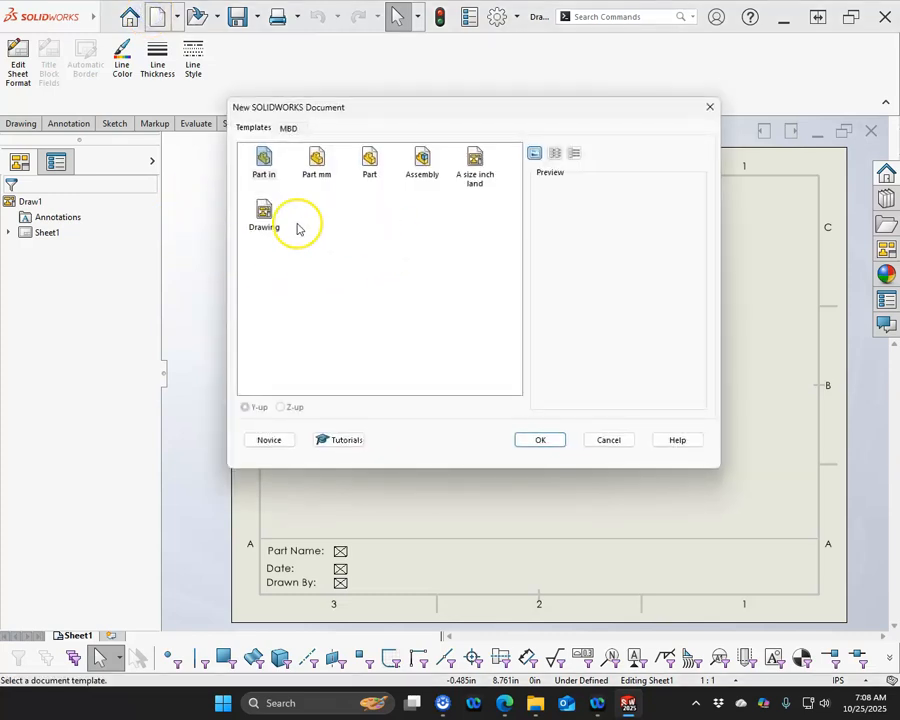
double_click(265, 222)
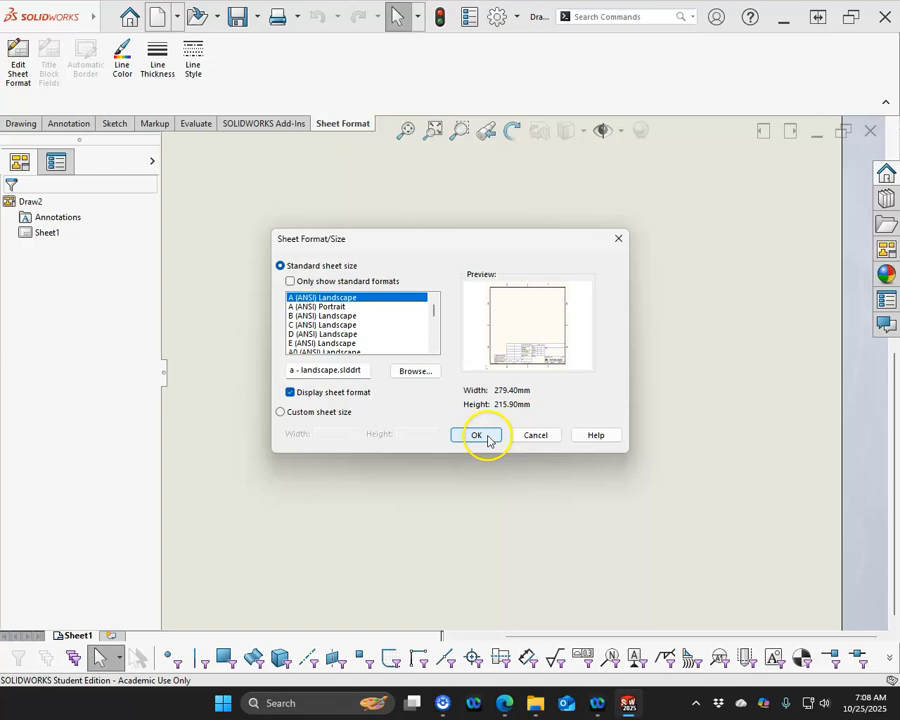
click(322, 315)
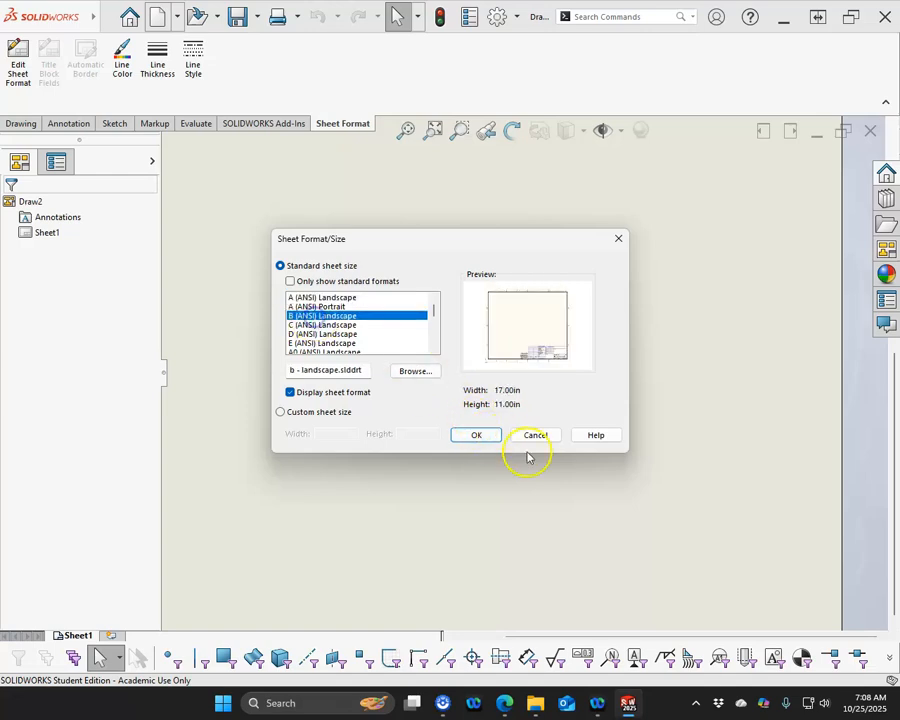
click(476, 434)
Step: Open the B-size drawing's sheet format for editing and copy the "UNLESS OTHERWISE SPECIFIED:" note from its title block
scroll(600, 480, down, 6)
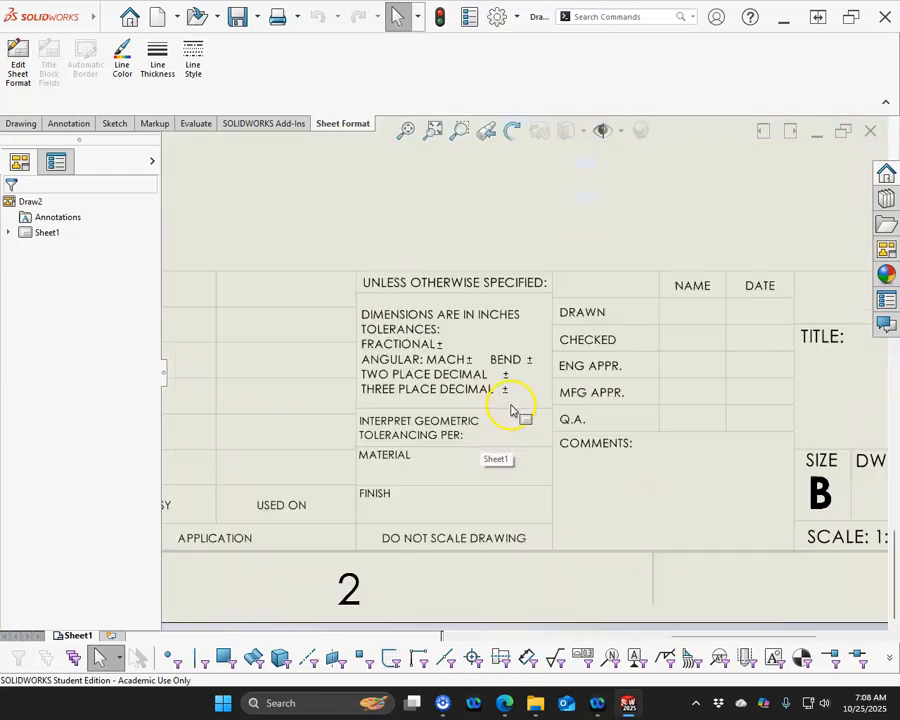
scroll(400, 350, down, 1)
click(425, 268)
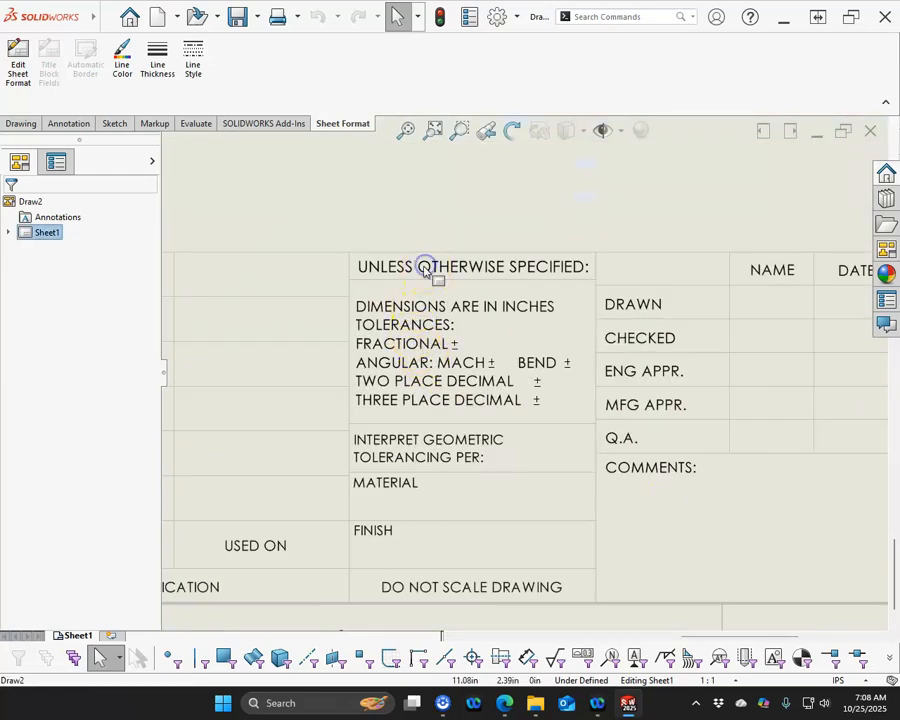
right_click(442, 182)
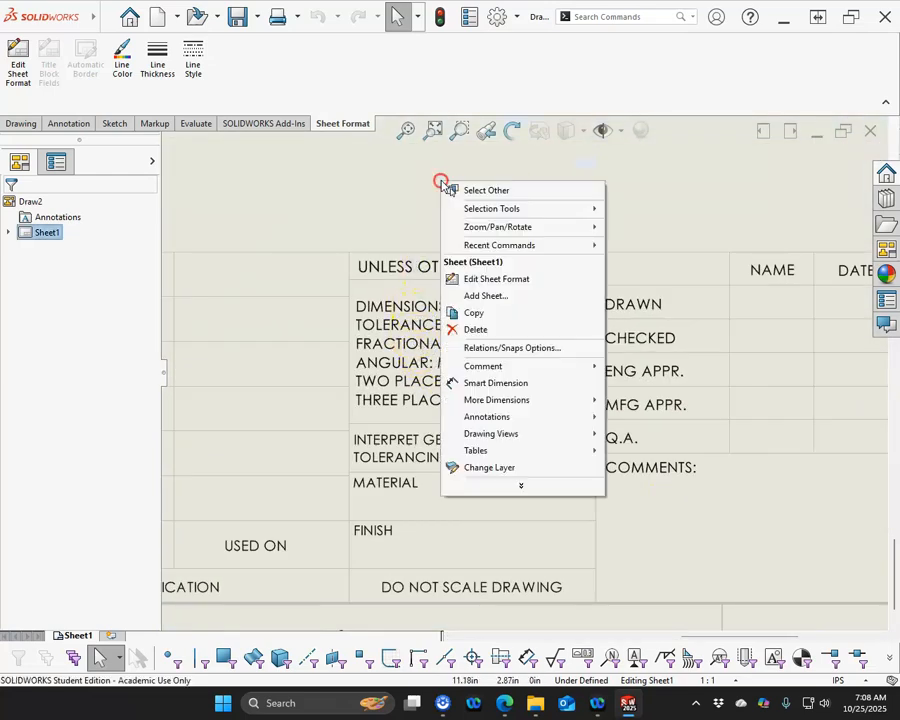
click(481, 282)
click(481, 285)
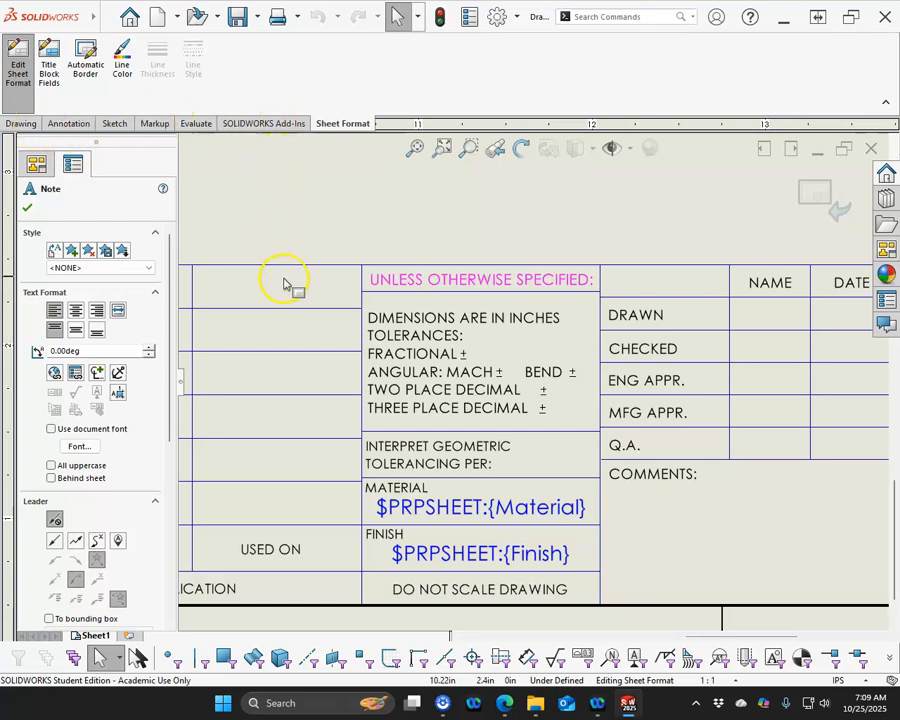
Step: Switch to Draw1, open its sheet format for editing and paste the copied note near the title block's upper edge
mouse_move(93, 17)
click(188, 17)
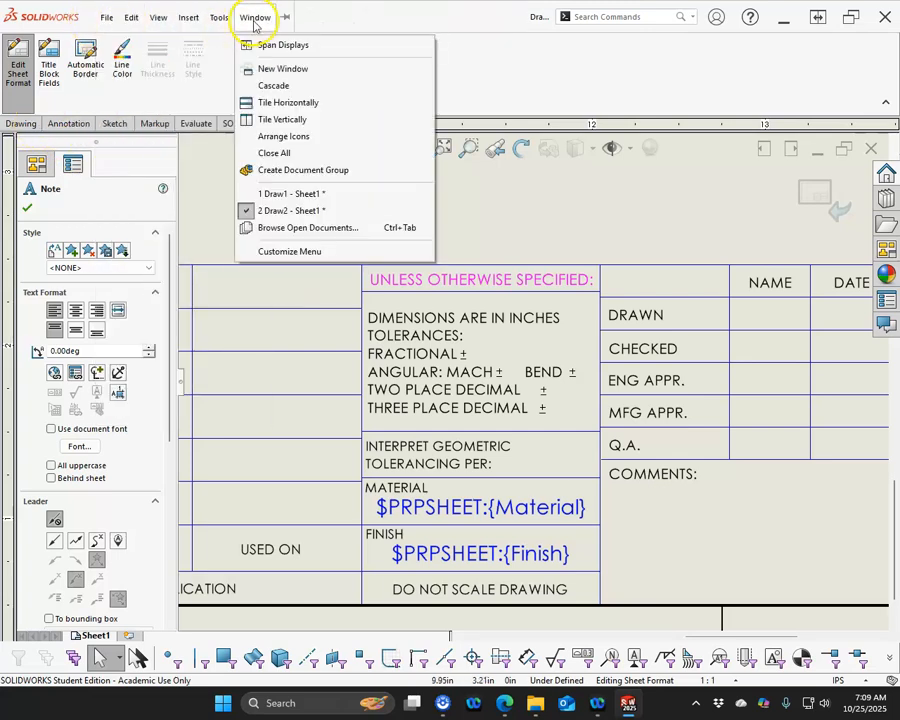
click(289, 195)
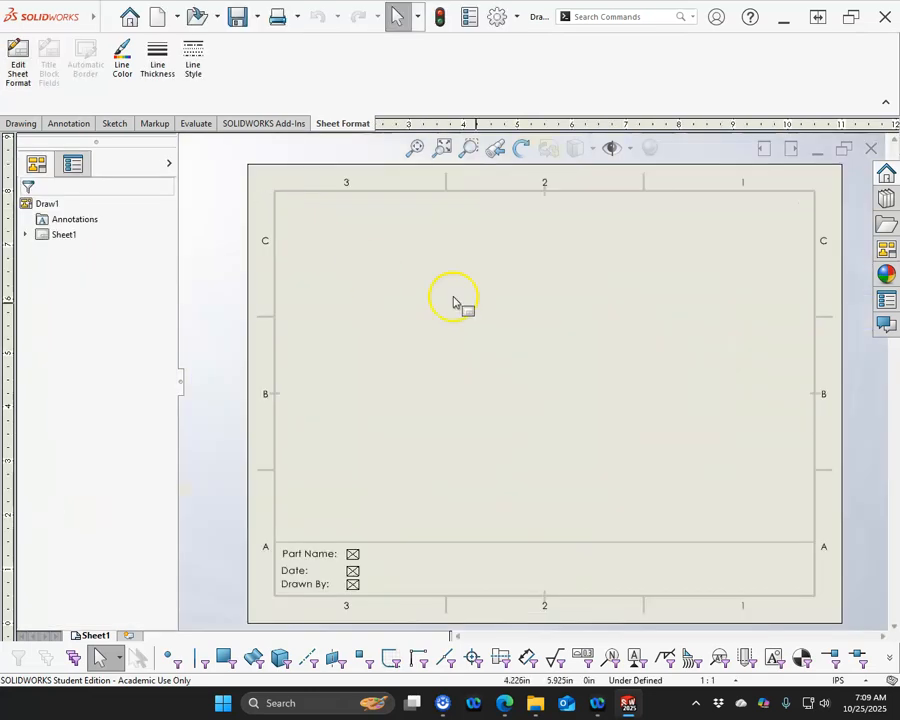
click(18, 60)
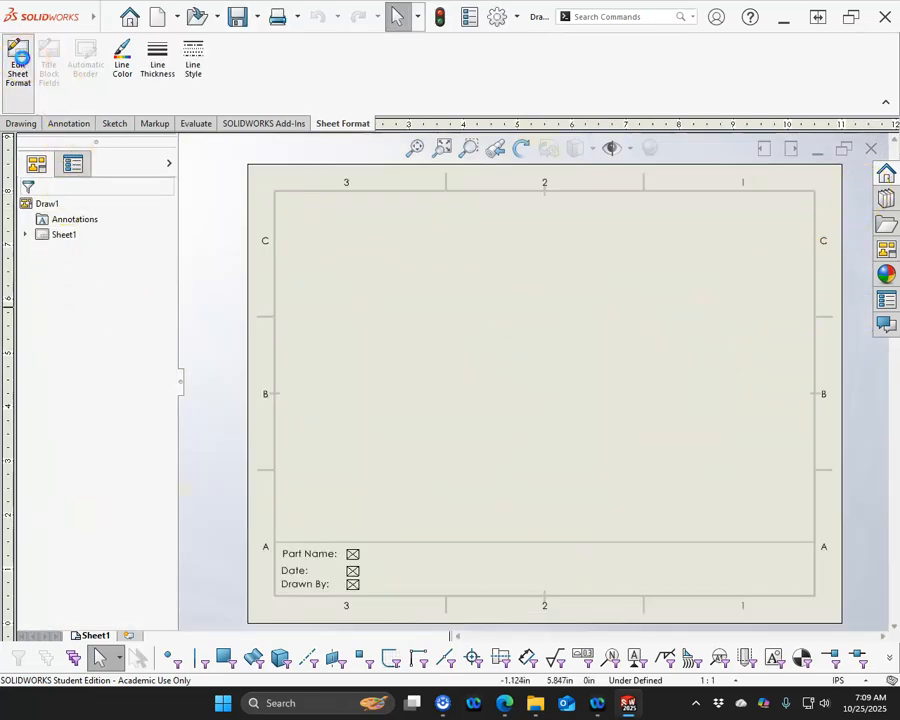
scroll(490, 637, down, 3)
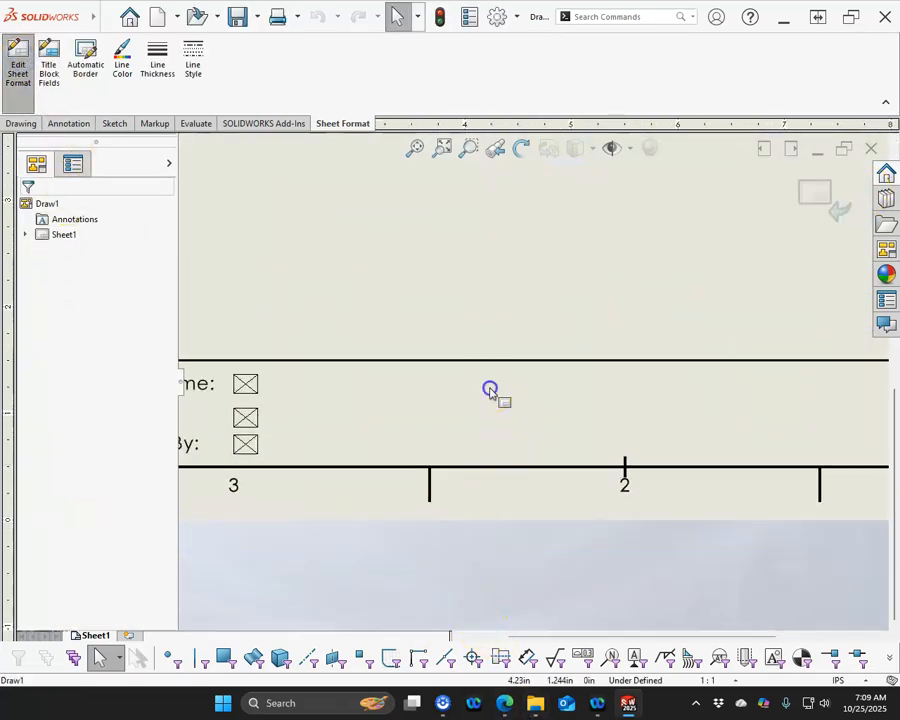
drag(526, 398, 478, 372)
click(420, 277)
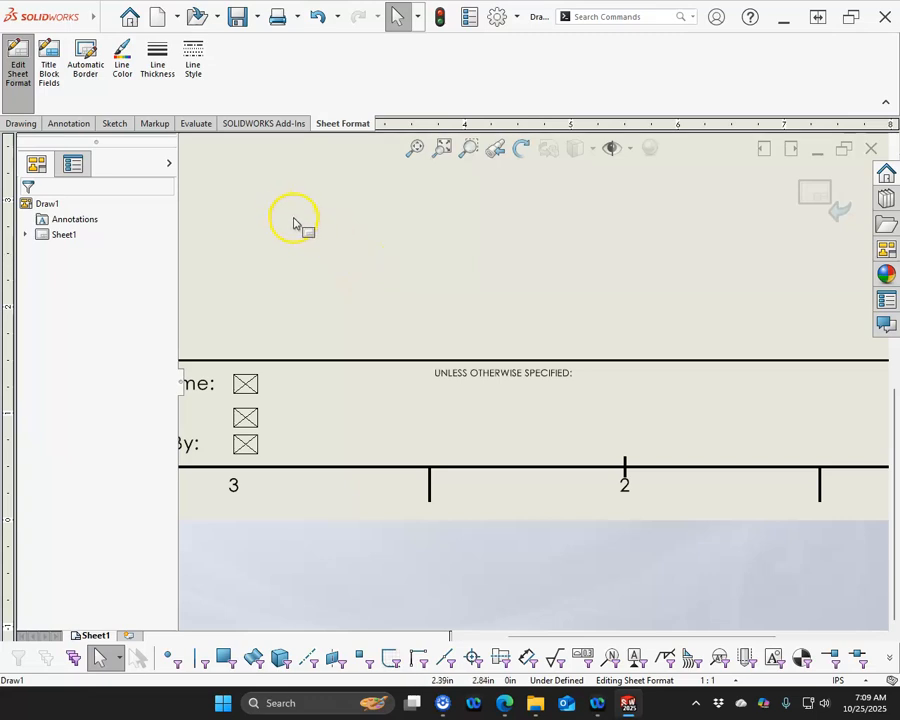
Step: Copy the "DIMENSIONS ARE IN INCHES" tolerances note and the "INTERPRET GEOMETRIC TOLERANCING PER:" note from Draw2 into Draw1's title block
key(alt)
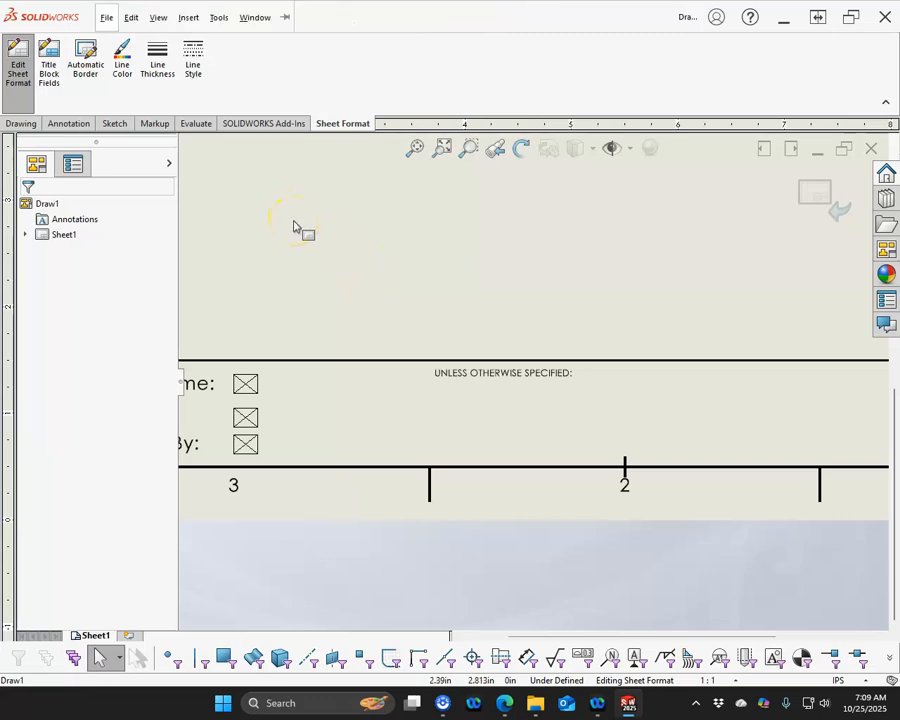
key(ctrl+Tab)
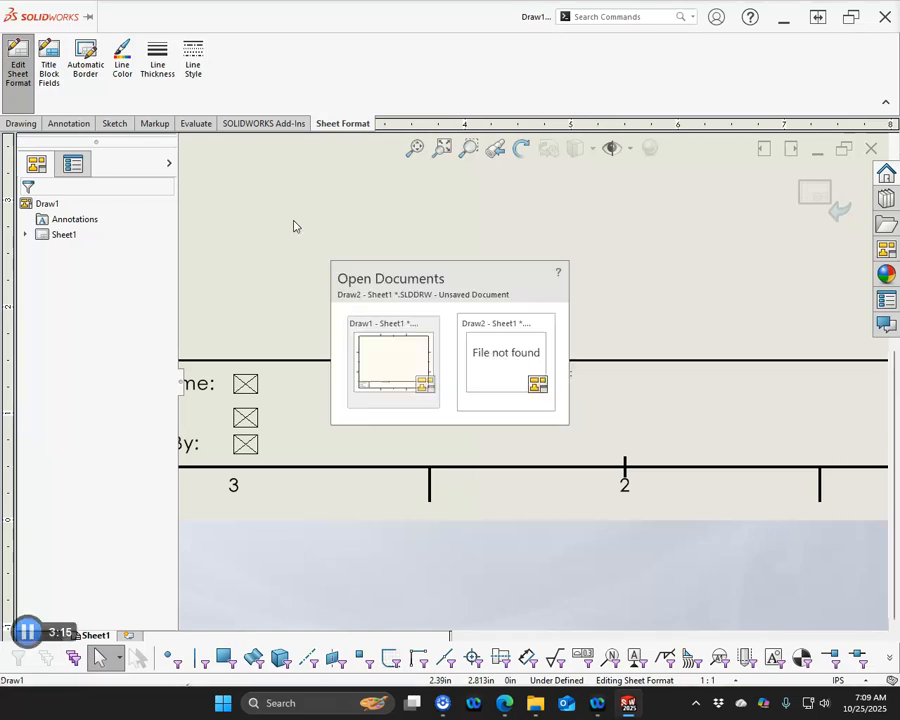
key(ctrl+Tab)
key(ctrl+Tab)
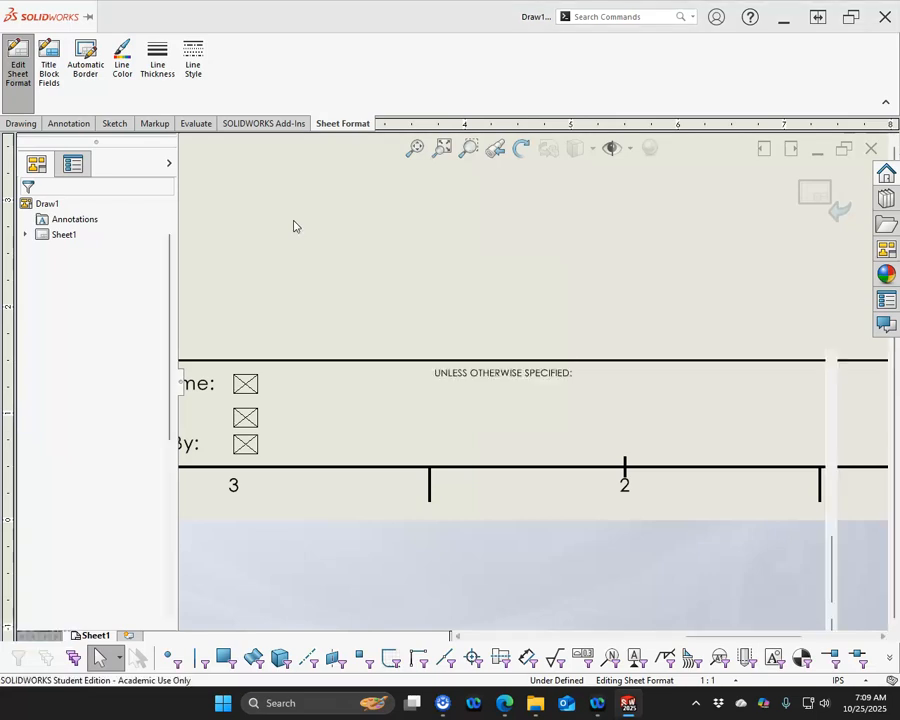
click(425, 370)
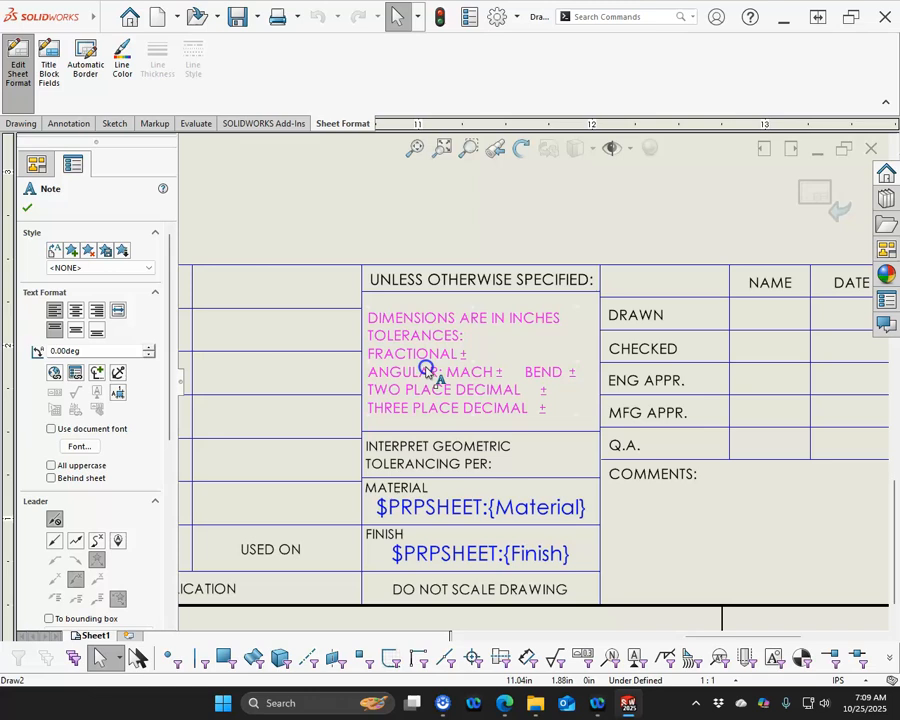
click(455, 464)
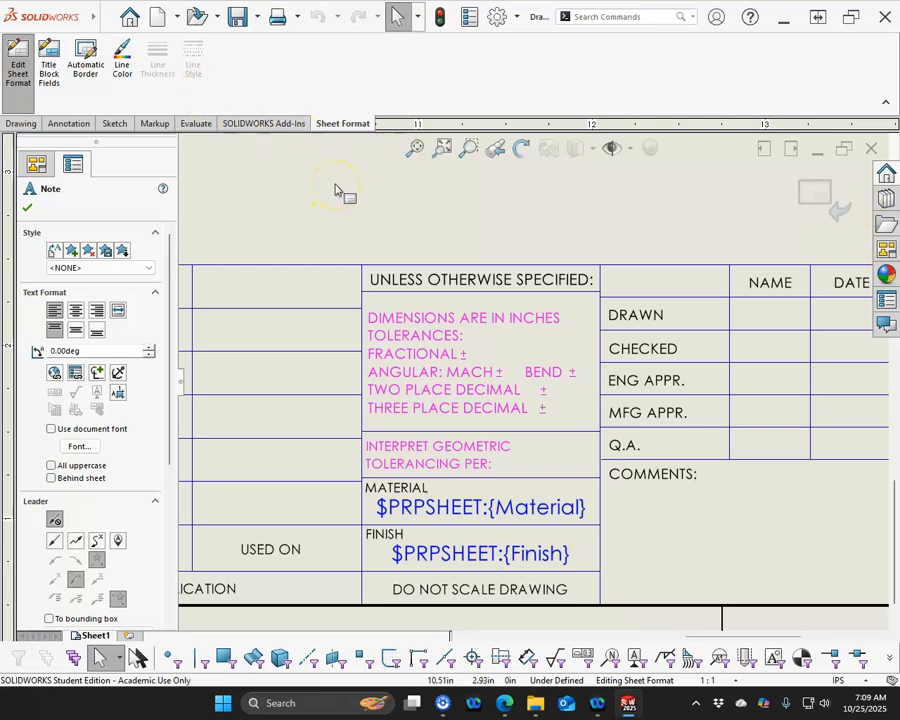
key(ctrl+Tab)
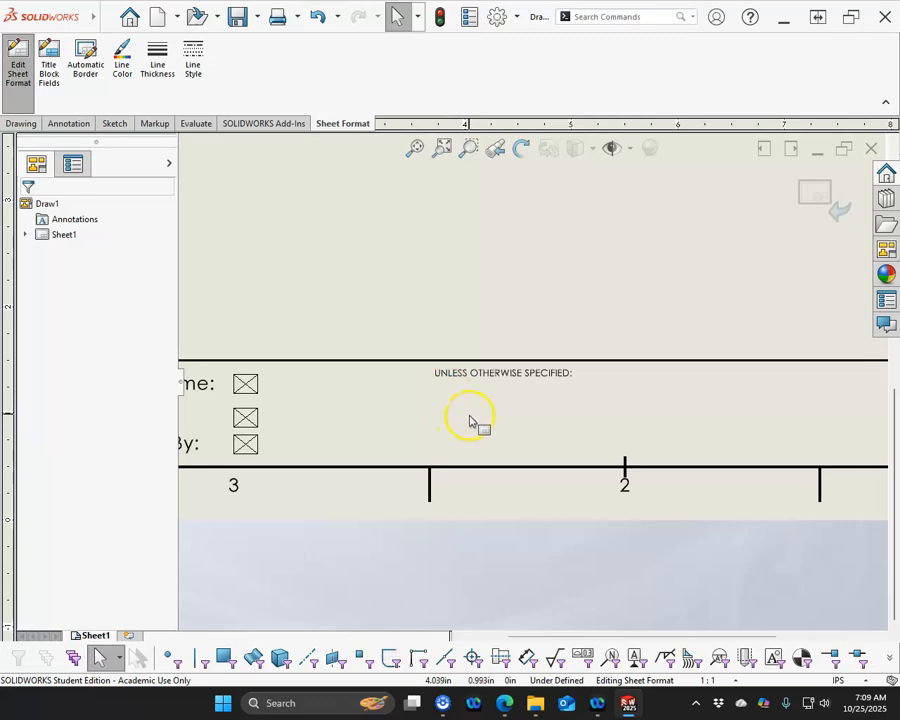
text(DIMENSIONS ARE IN INCHES TOLERANCES: FRACTIONAL ± ANGULAR: MACH ± BEND ± TWO PLACE DECIMAL ± THREE PLACE DECIMAL ± INTERPRET GEOMETRIC TOLERANCING PER:)
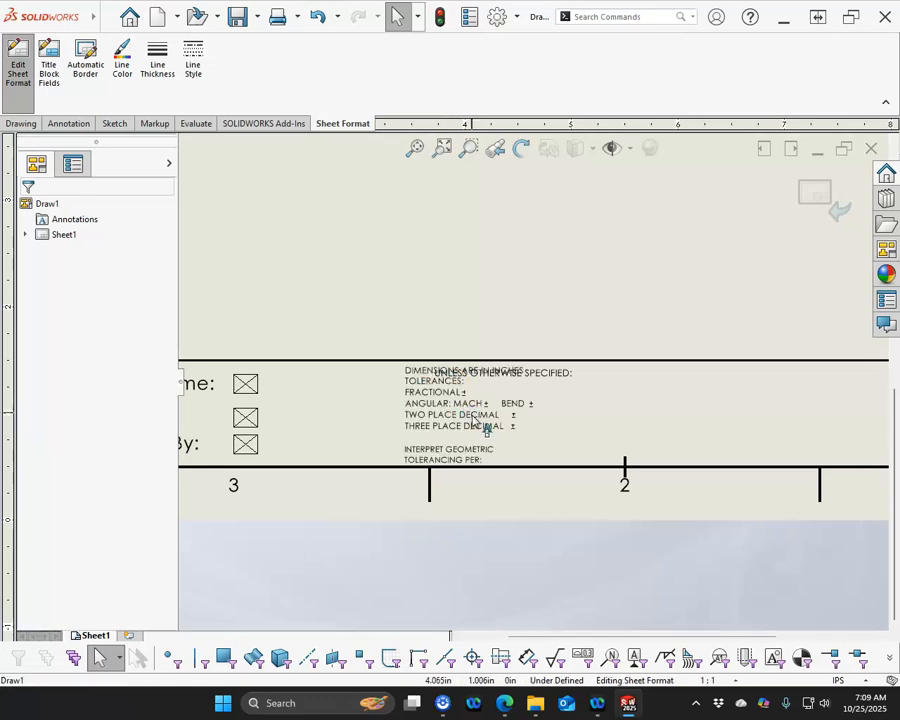
Step: Move the geometric tolerancing note beside "UNLESS OTHERWISE SPECIFIED:" and align the dimension tolerances note directly beneath that heading
scroll(487, 428, up, 3)
drag(452, 484, 771, 350)
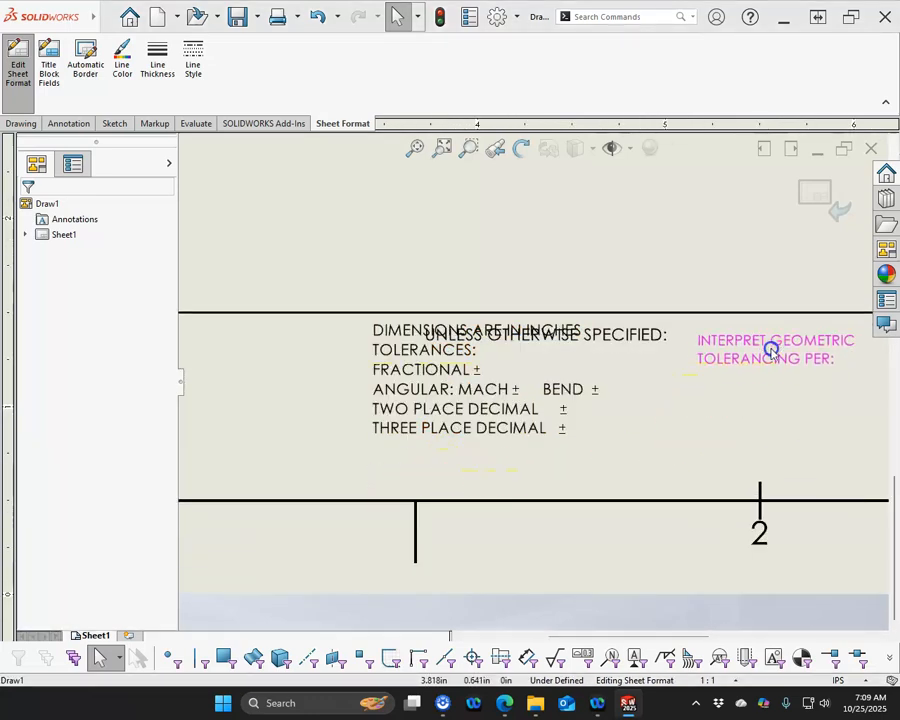
click(432, 422)
drag(432, 422, 491, 446)
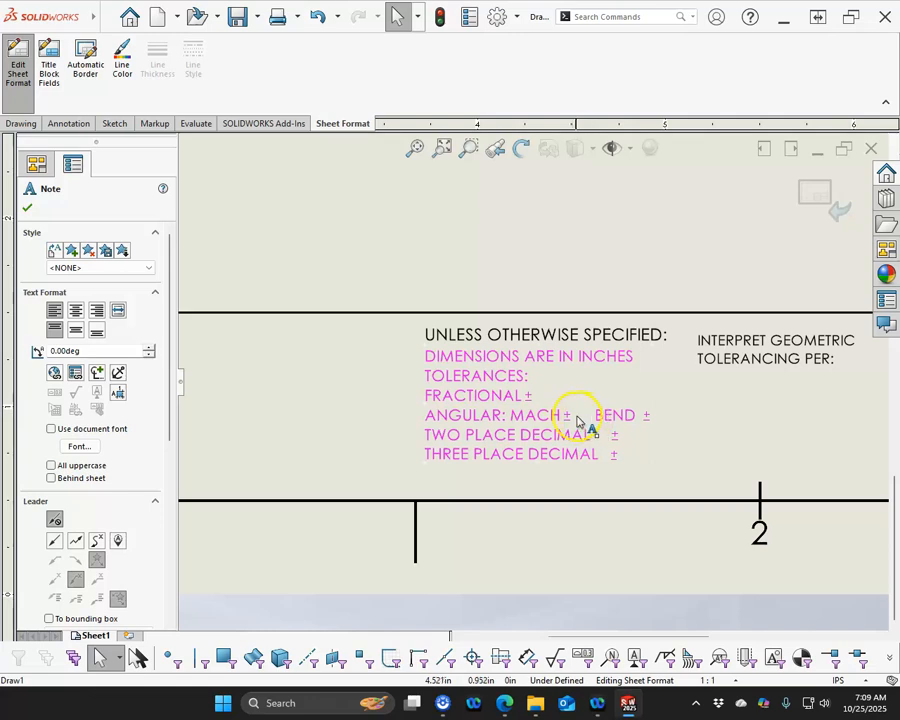
Step: Edit the tolerances note so the angular MACH and BEND tolerances are both ±1°, using the degree symbol
double_click(545, 415)
click(569, 419)
text(1)
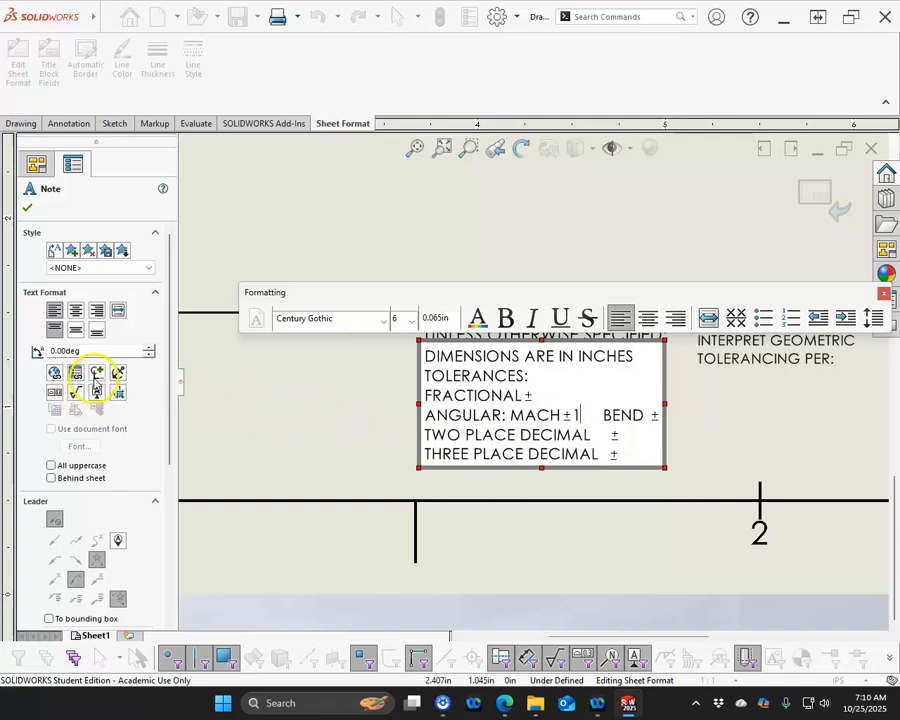
click(95, 373)
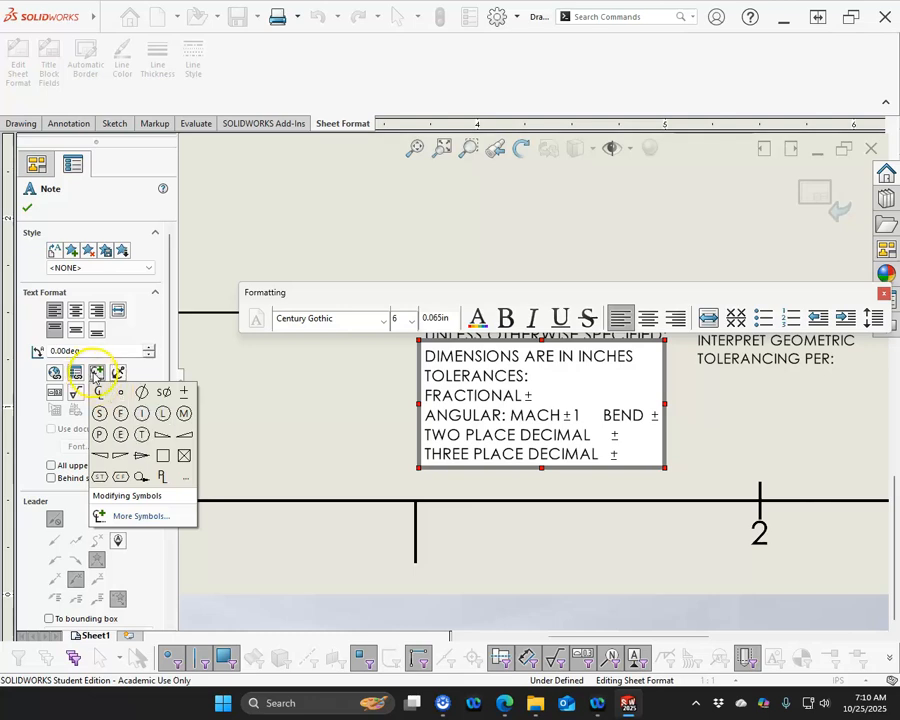
click(120, 392)
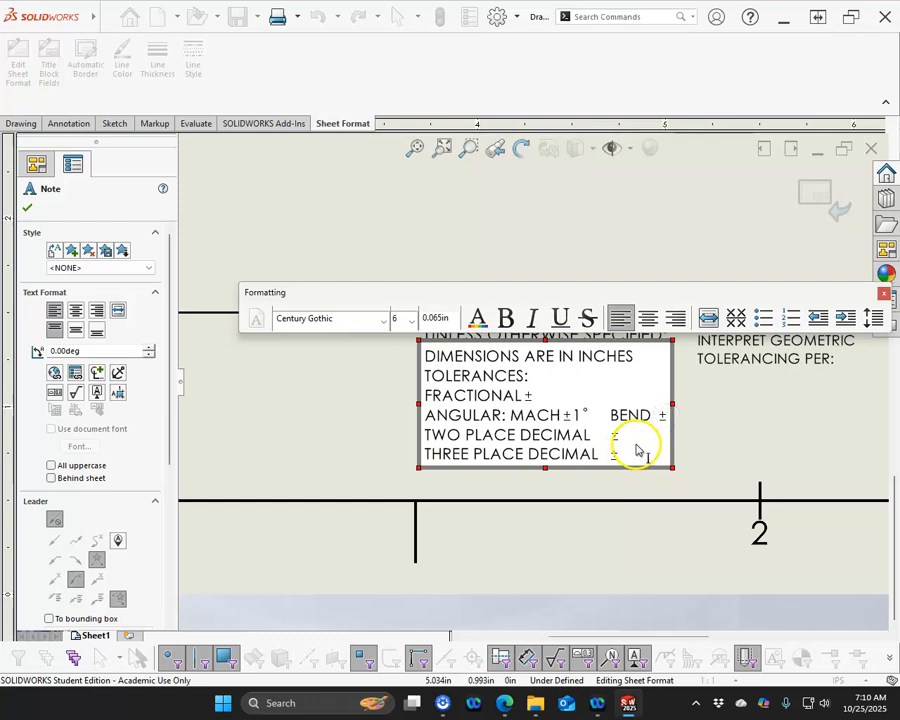
text(1)
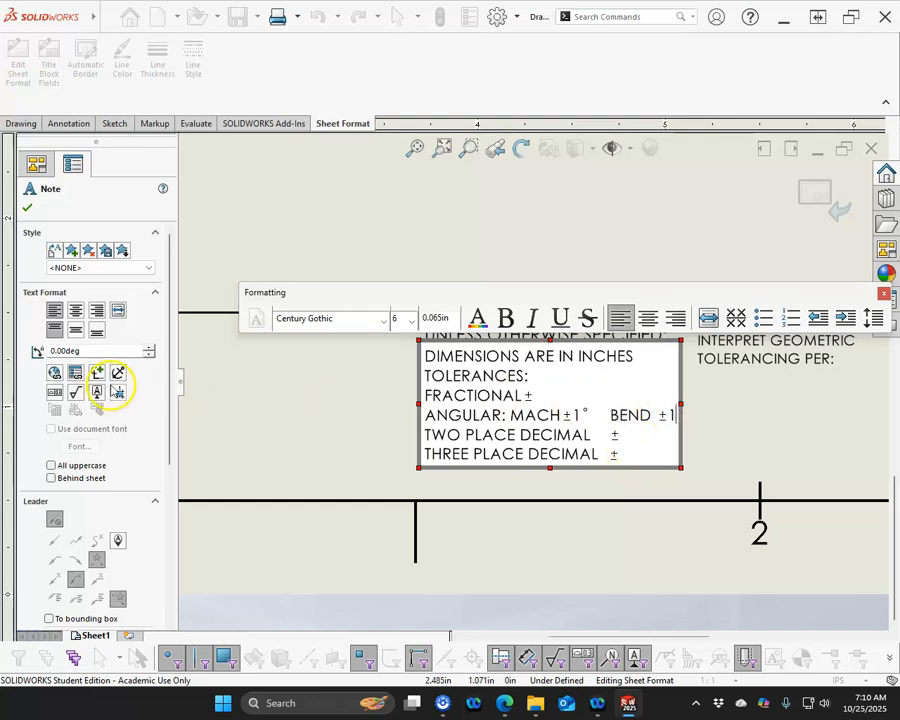
click(117, 394)
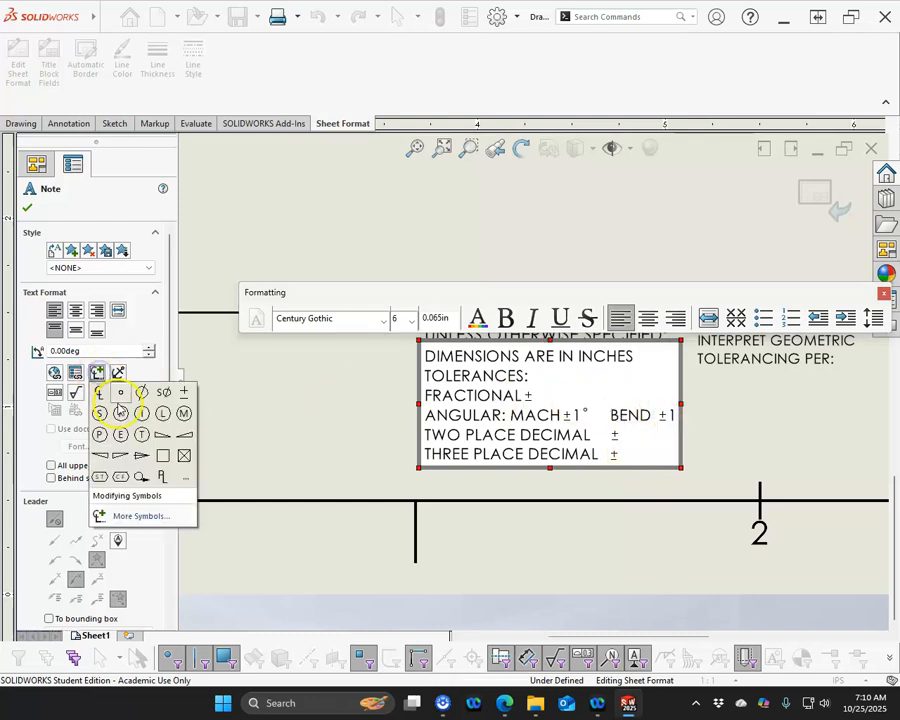
click(116, 396)
Step: Set the two place decimal tolerance to ±.02 and the three place decimal tolerance to ±.005
click(623, 436)
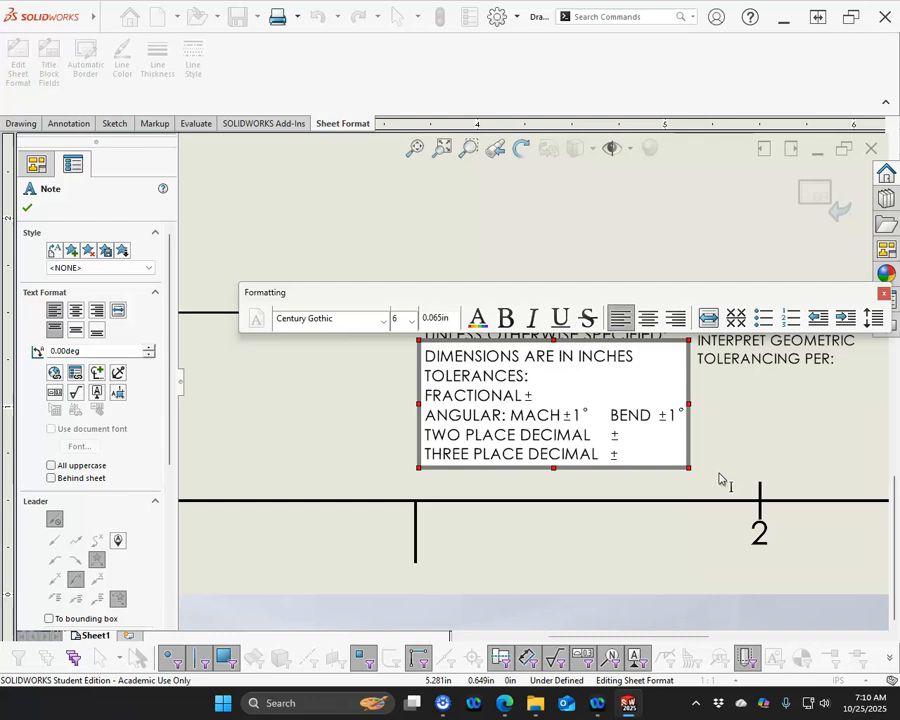
text(.02)
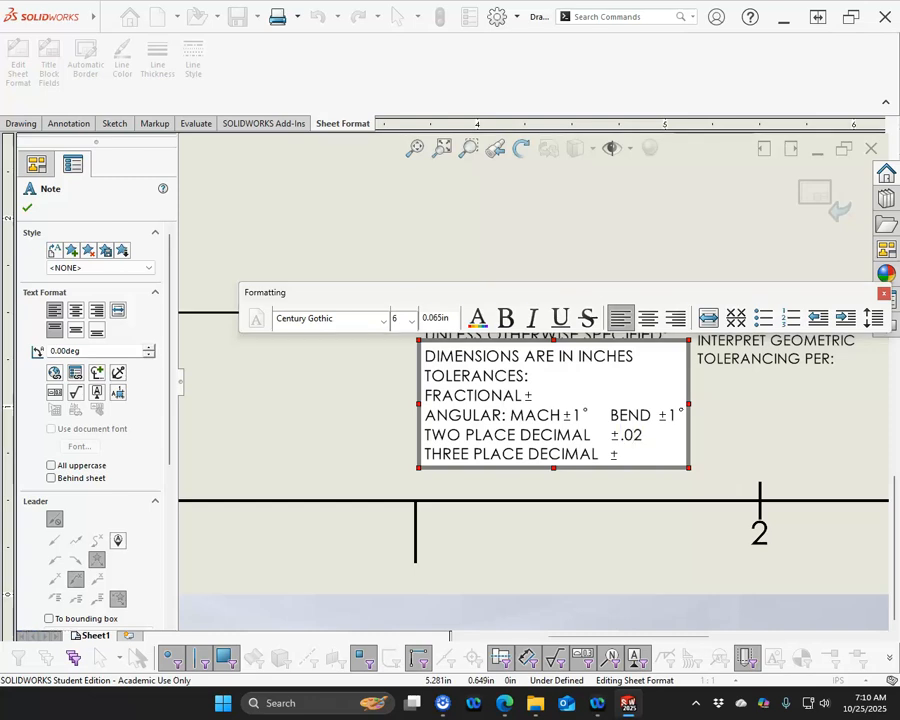
click(620, 457)
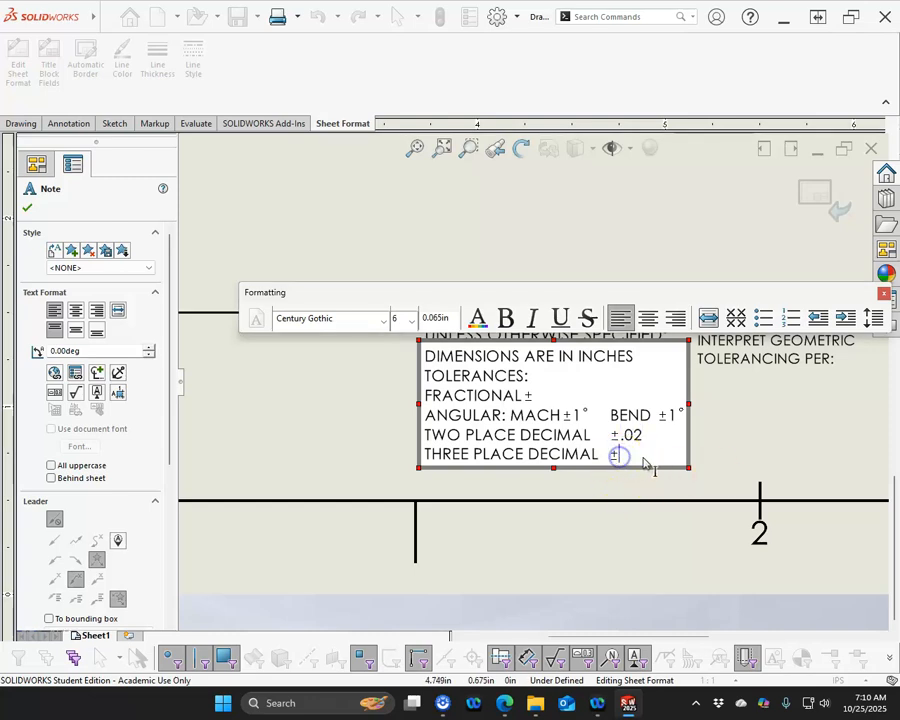
text(.00)
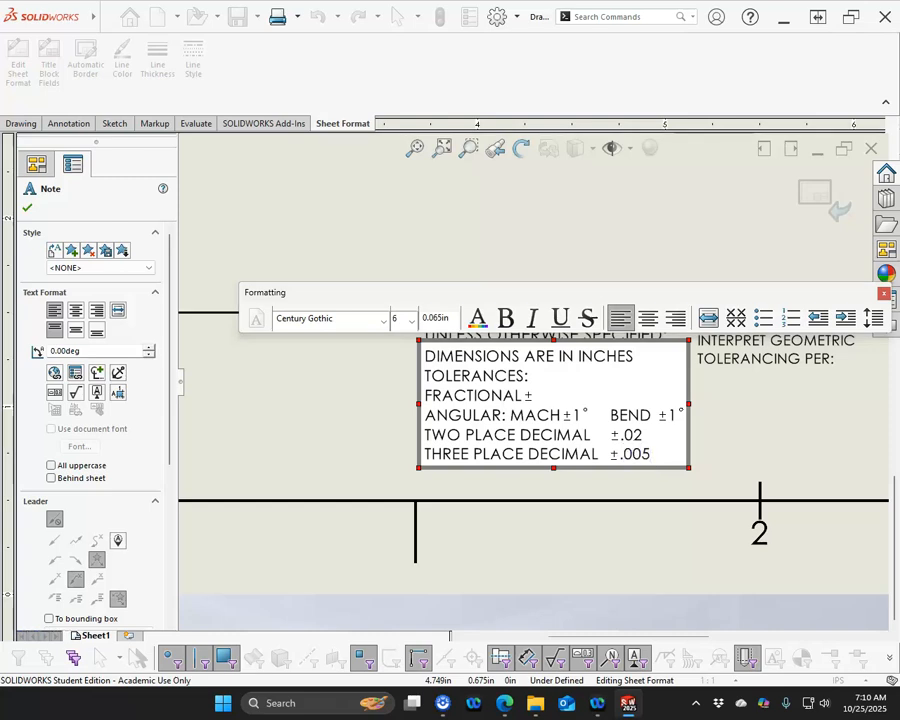
text(5)
Step: Add a "FOUR DECIMAL ±.001" line at the end of the dimension tolerances note
key(Return)
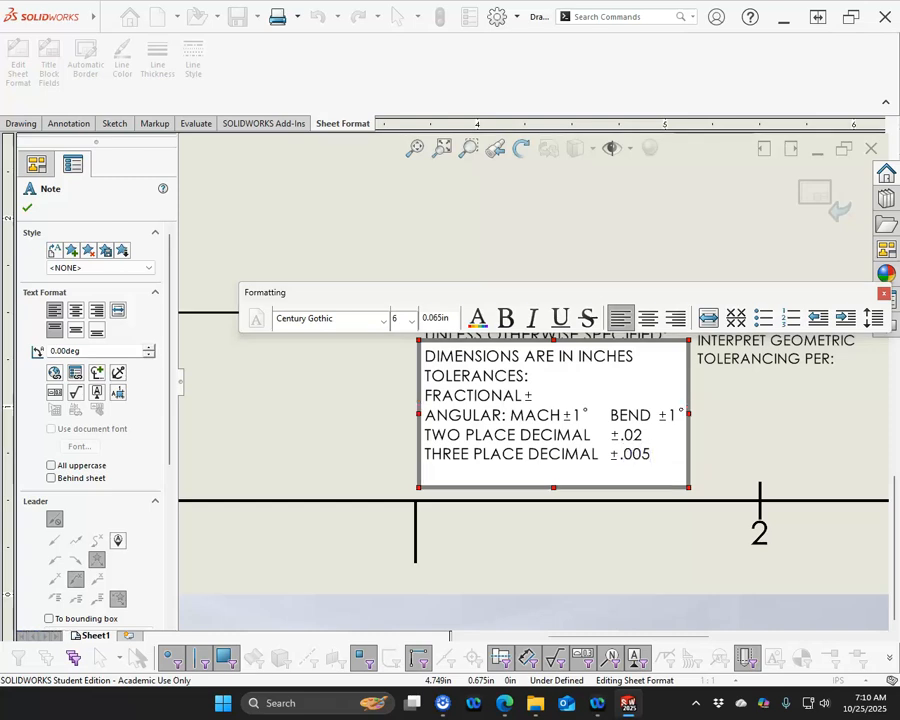
text(FOUR DECIMAL)
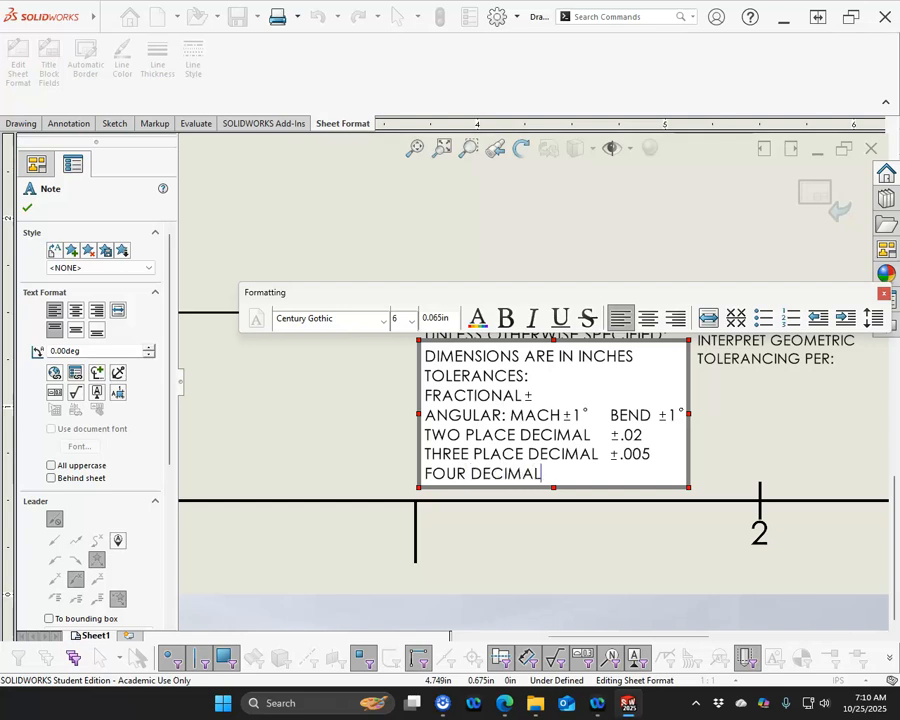
drag(609, 454, 643, 458)
key(ctrl+c)
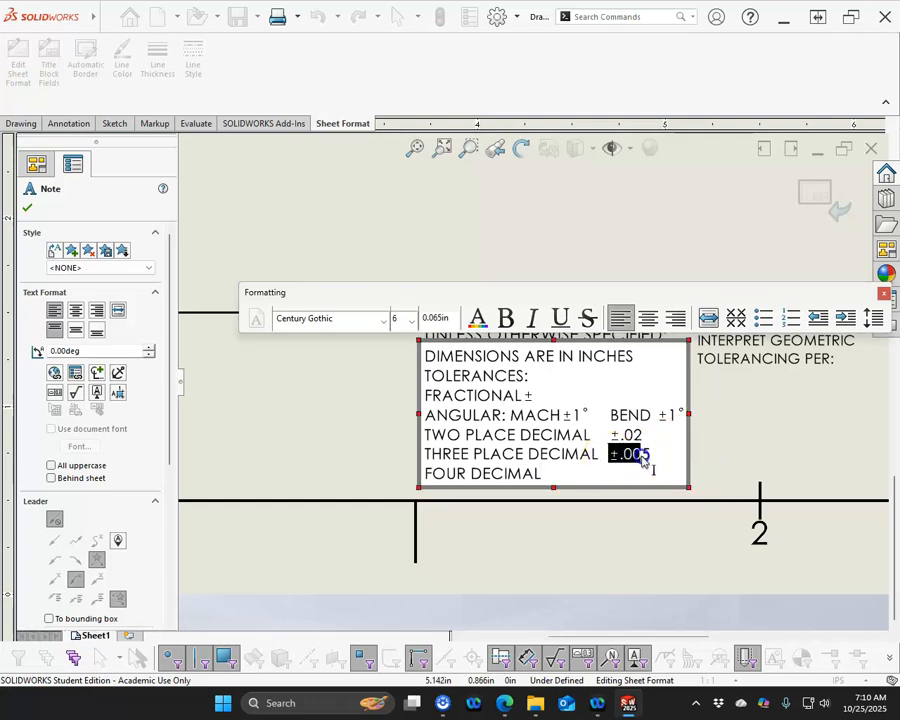
click(558, 476)
key(ctrl+v)
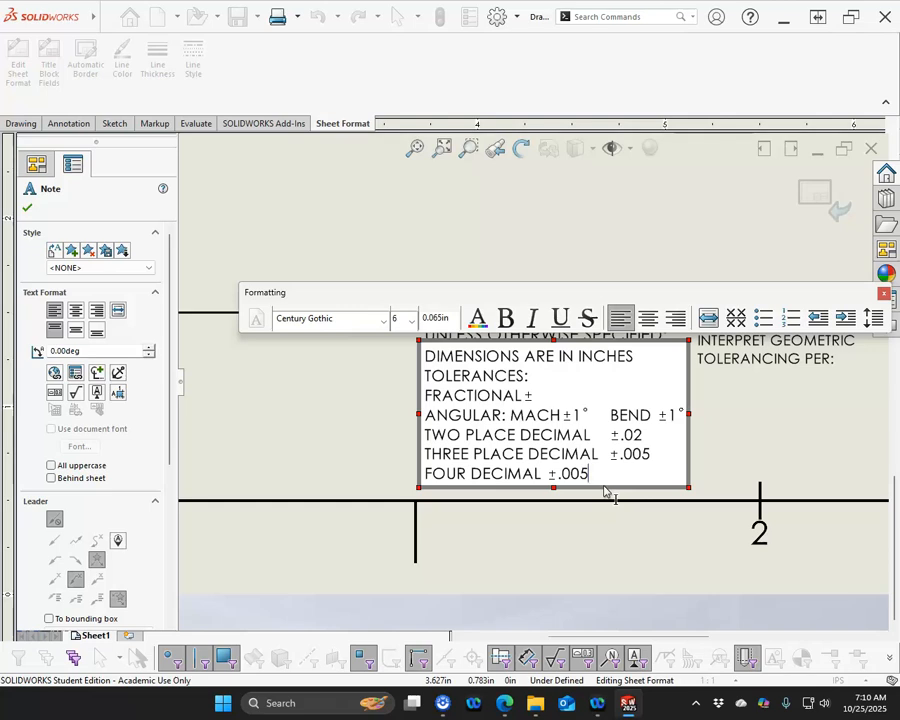
key(BackSpace)
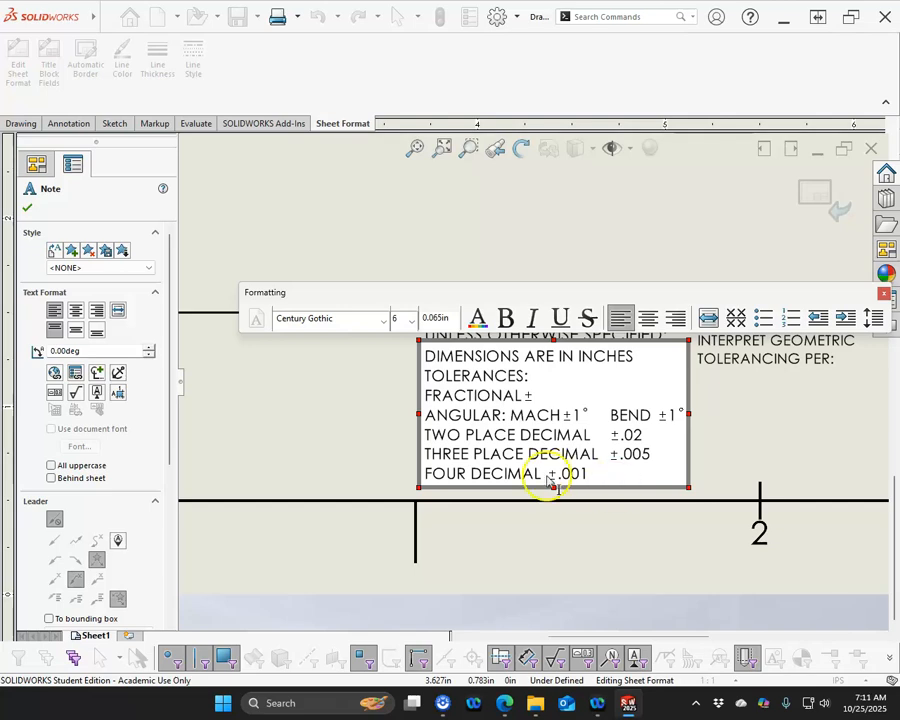
click(381, 428)
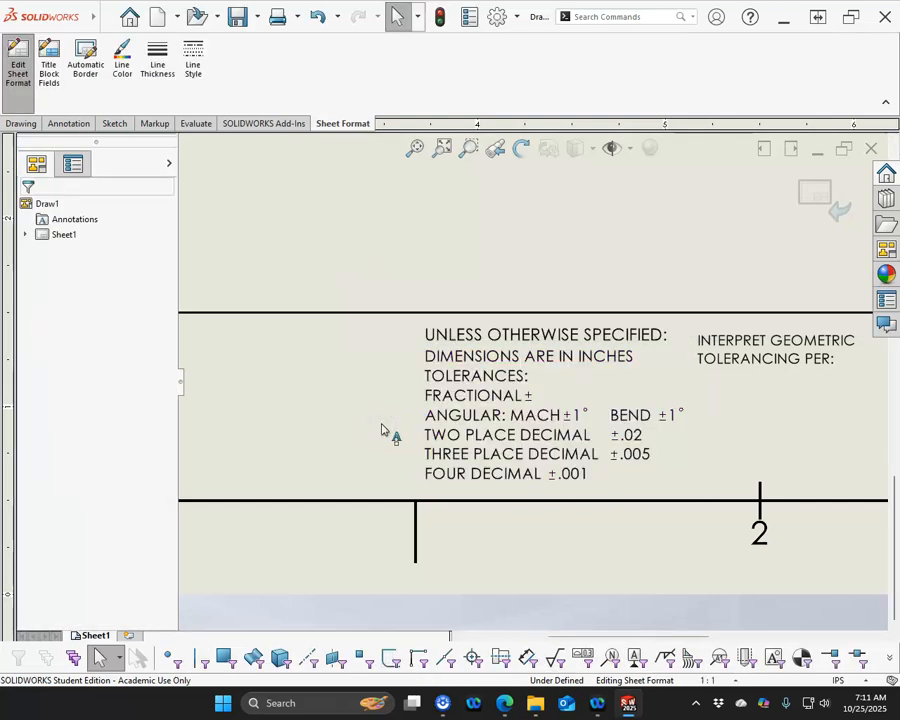
Step: Indent the dimension tolerances note slightly under "UNLESS OTHERWISE SPECIFIED:" and shift the geometric tolerancing note a little up and away from it
drag(440, 443, 450, 442)
click(351, 428)
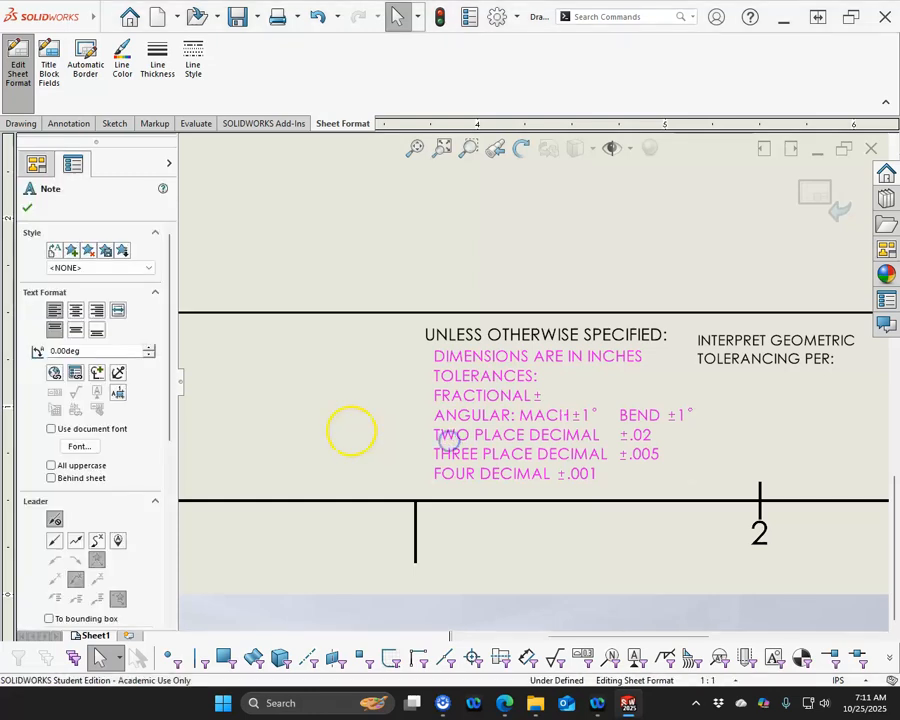
click(775, 357)
drag(775, 357, 785, 346)
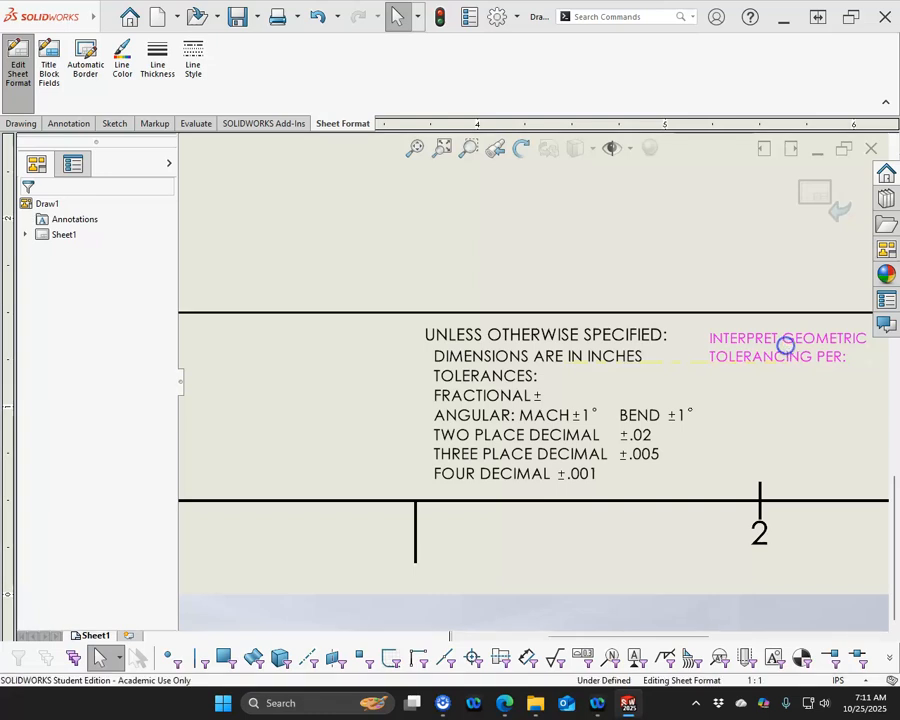
Step: Add "ASME Y14.5 2018" as a third line of the "INTERPRET GEOMETRIC TOLERANCING PER:" note
scroll(778, 368, up, 2)
scroll(748, 373, down, 1)
scroll(748, 373, down, 1)
double_click(686, 368)
click(720, 374)
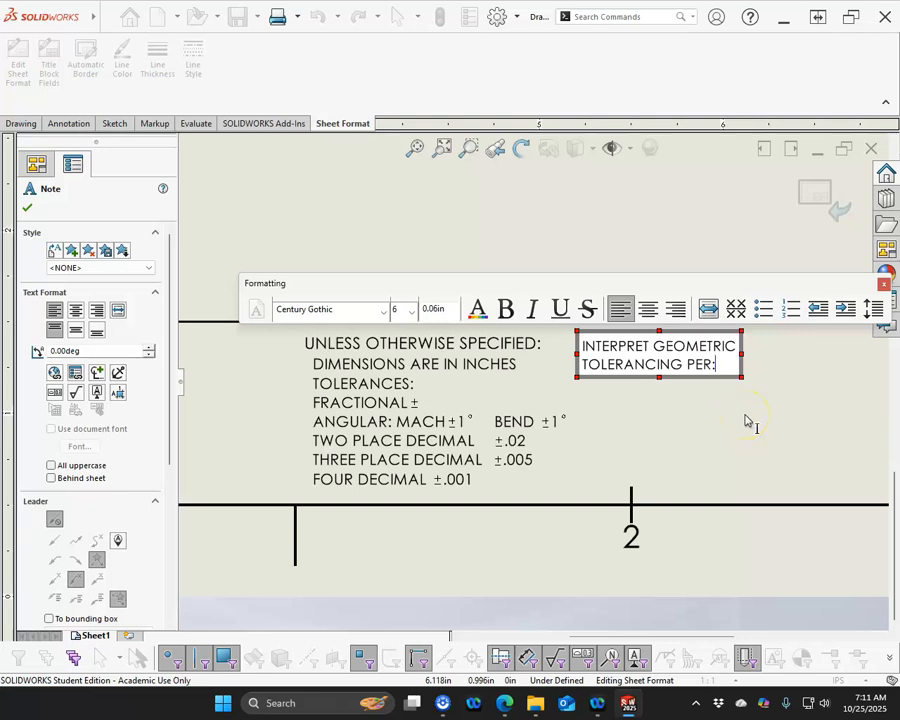
key(Return)
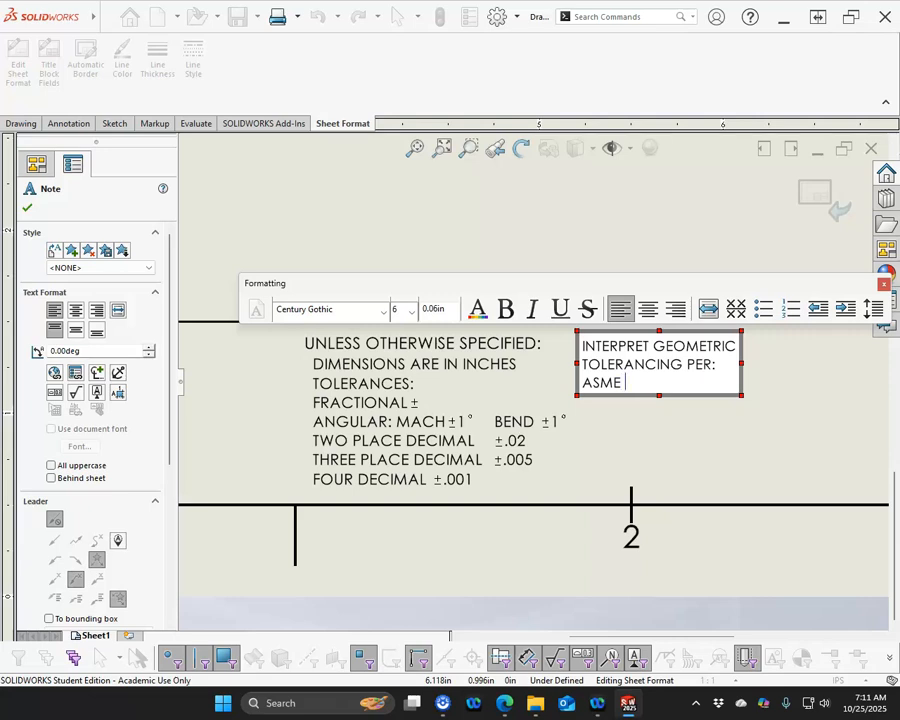
text(Y14.5 2018)
click(718, 428)
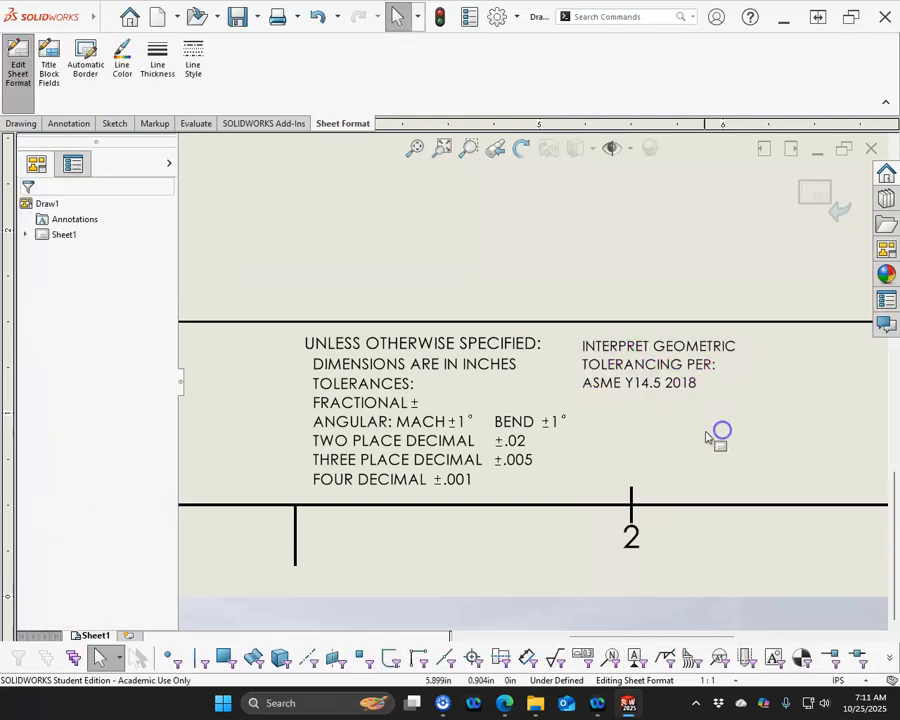
Step: Review the remaining fields of Draw2's B-size title block, including the title, drawing number, scale and weight areas
scroll(660, 425, up, 3)
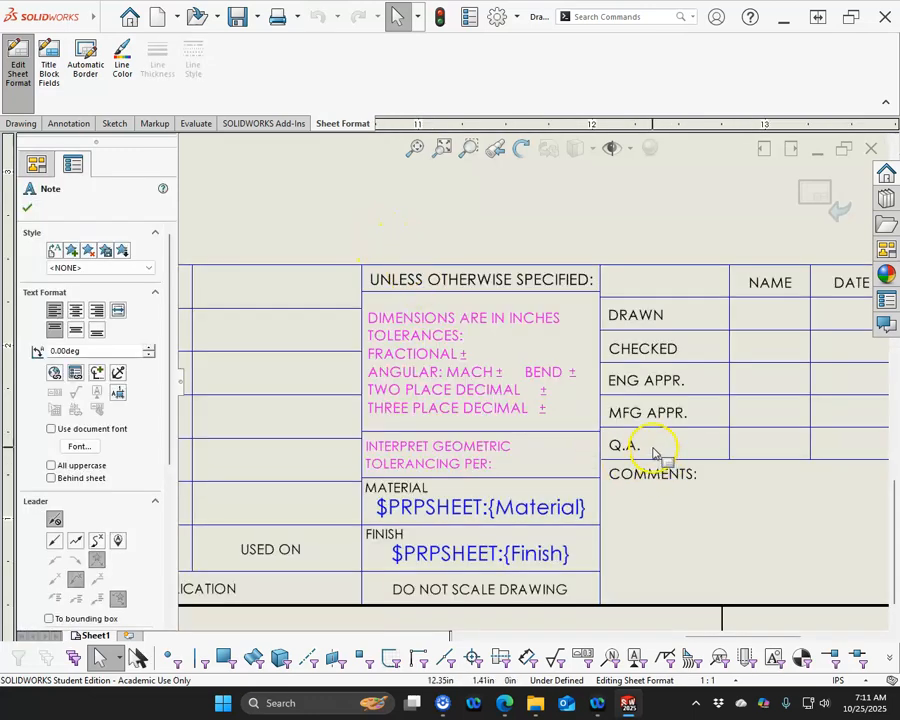
scroll(656, 456, up, 5)
scroll(316, 424, down, 1)
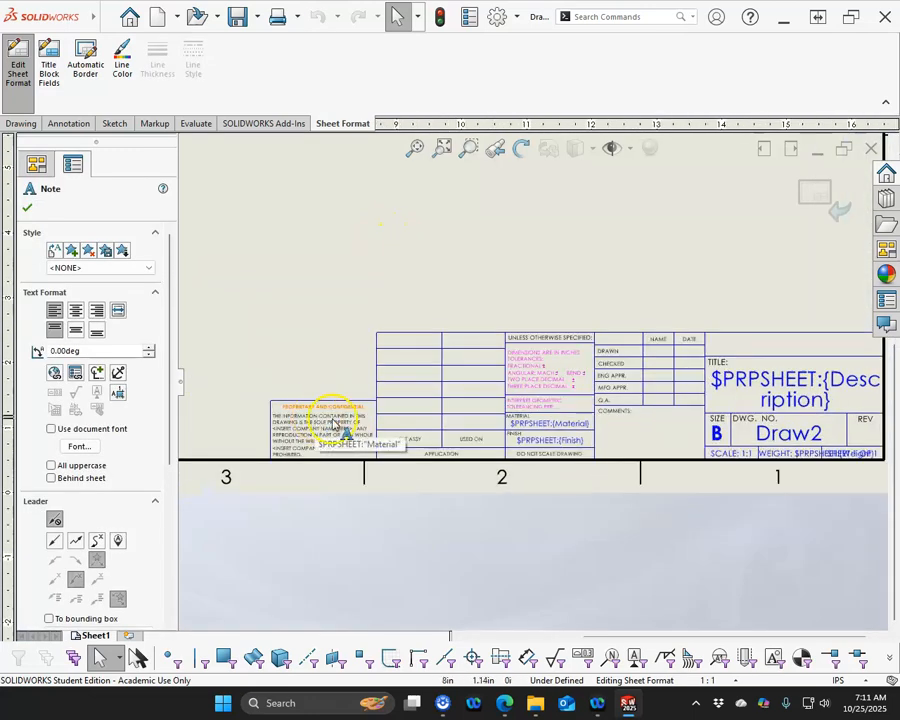
scroll(540, 420, up, 3)
scroll(705, 440, down, 2)
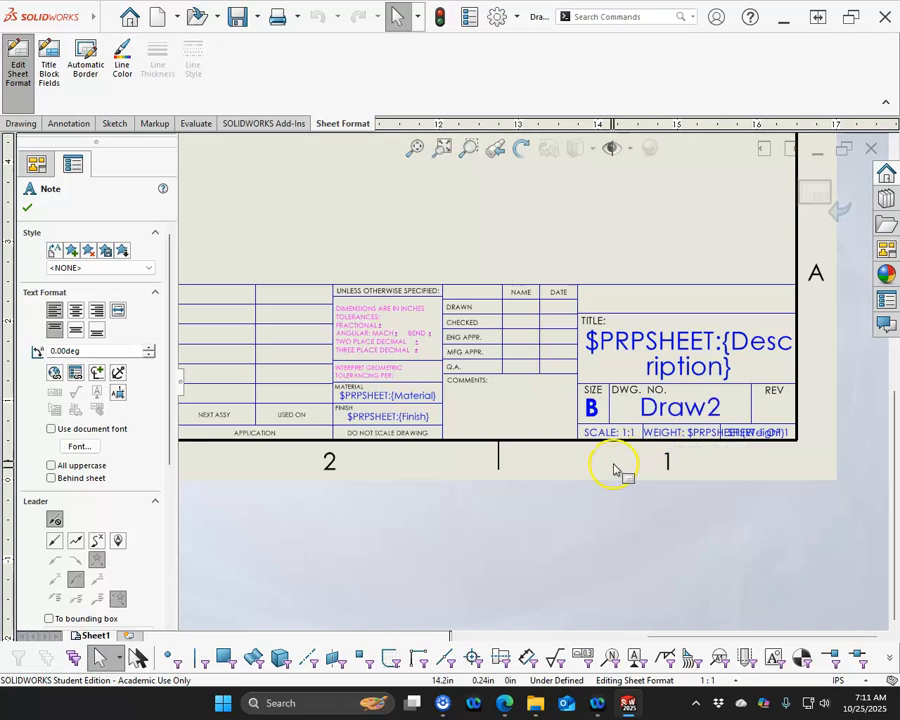
scroll(620, 462, down, 1)
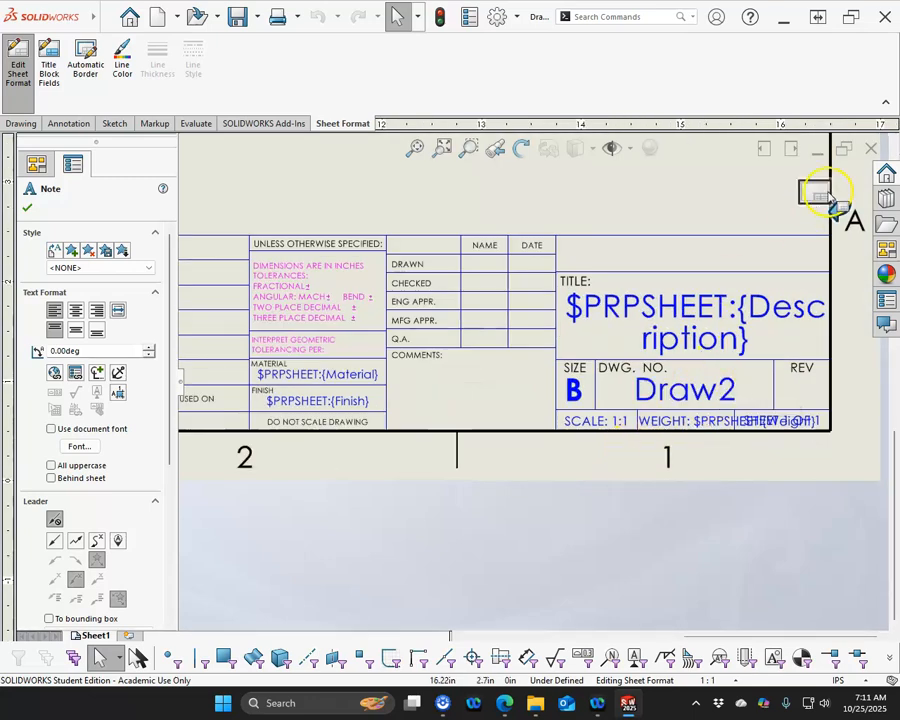
click(813, 191)
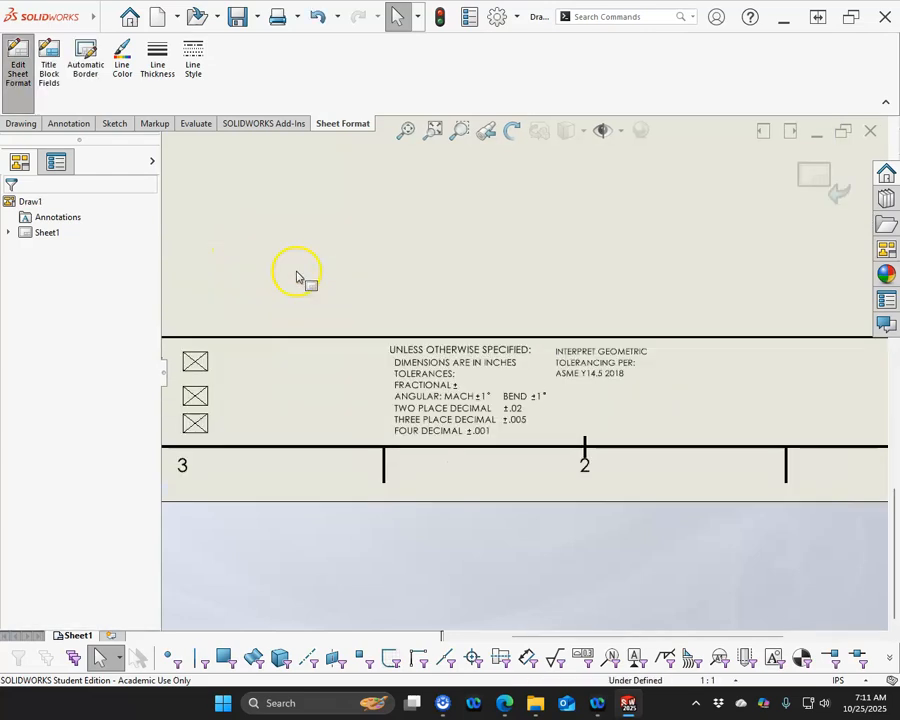
Step: Move the geometric tolerancing note farther from the dimension tolerances block, level with the "UNLESS OTHERWISE SPECIFIED:" heading
scroll(592, 426, up, 2)
scroll(598, 412, down, 3)
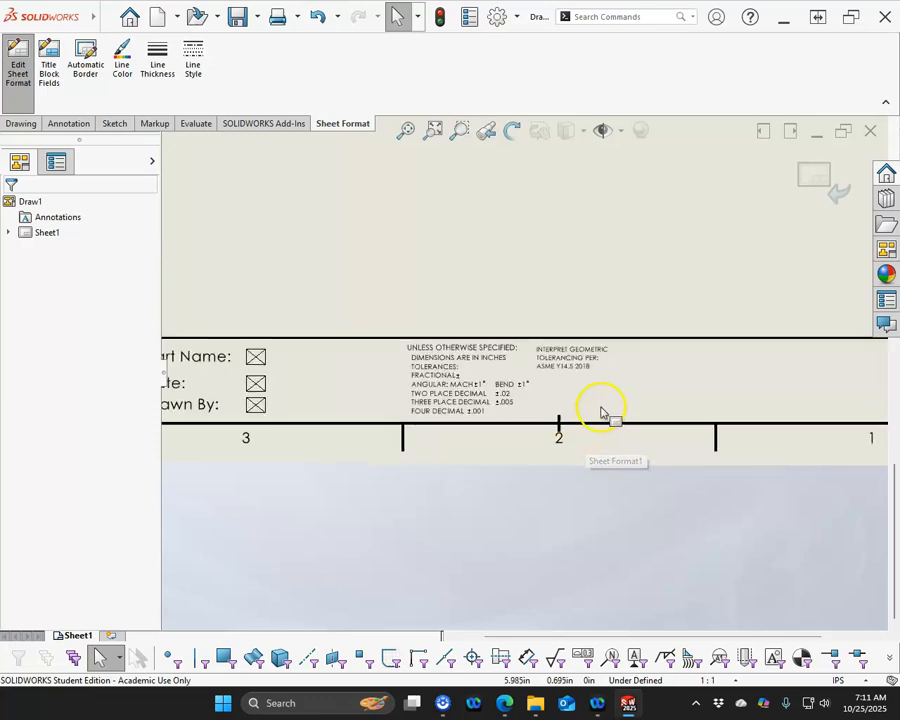
drag(554, 350, 578, 330)
scroll(578, 330, down, 4)
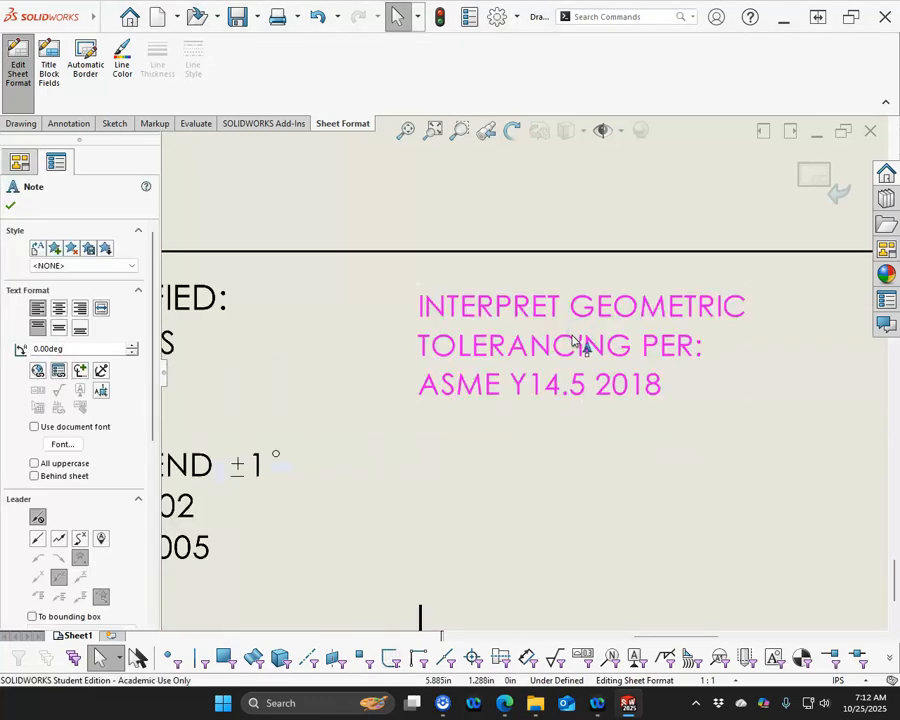
click(588, 397)
scroll(620, 461, up, 4)
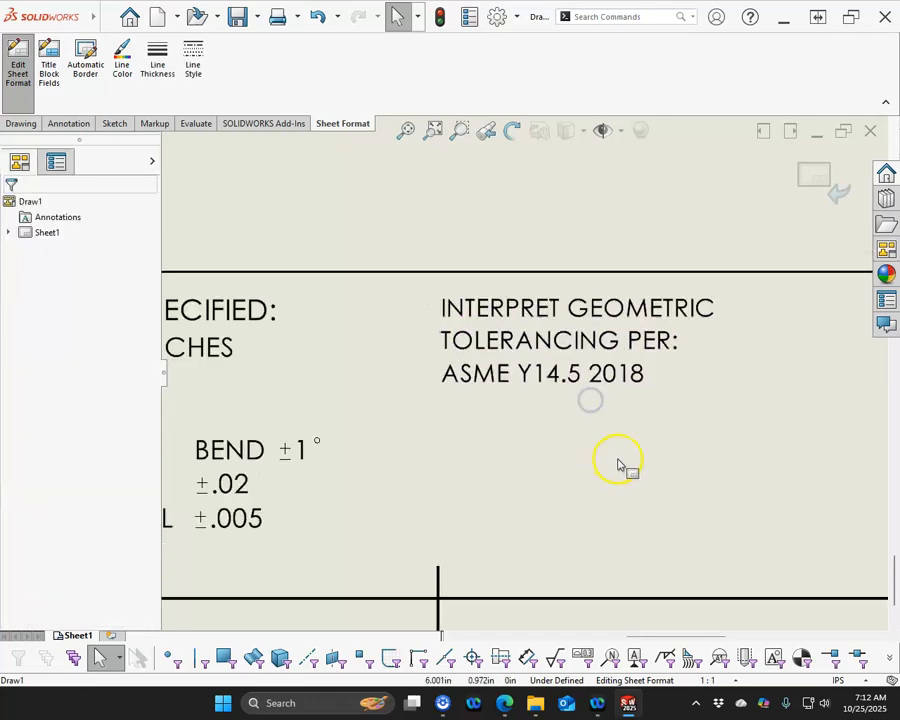
scroll(705, 430, up, 4)
scroll(623, 388, down, 4)
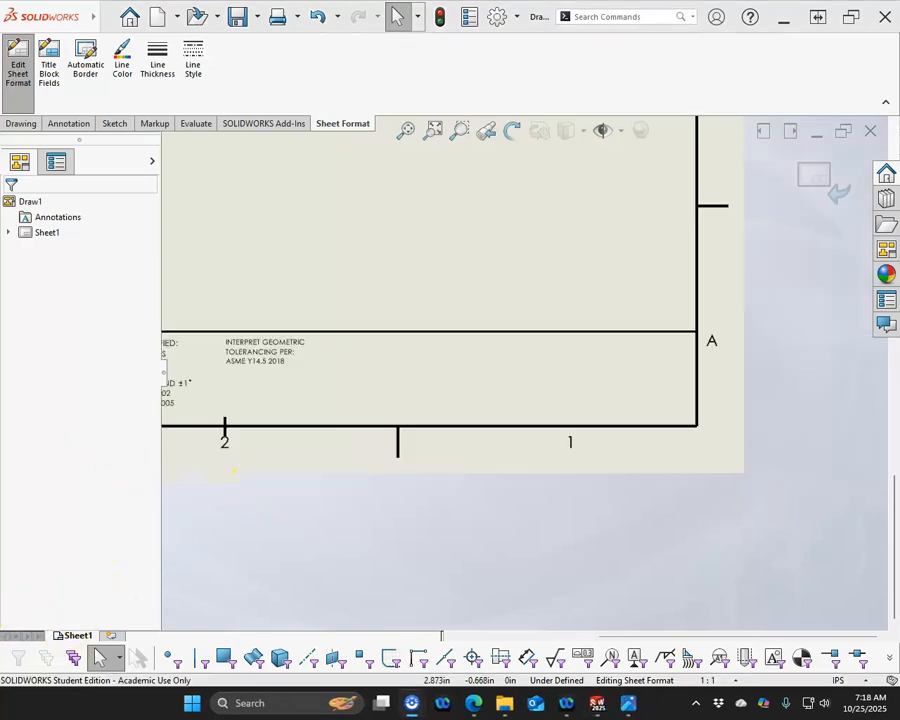
Step: Bring logo-rgb-mcc.jpg up in the Photos app and set its resize width to 500 px with proportions linked
mouse_move(0, 195)
mouse_down()
mouse_move(327, 194)
mouse_move(375, 151)
mouse_up()
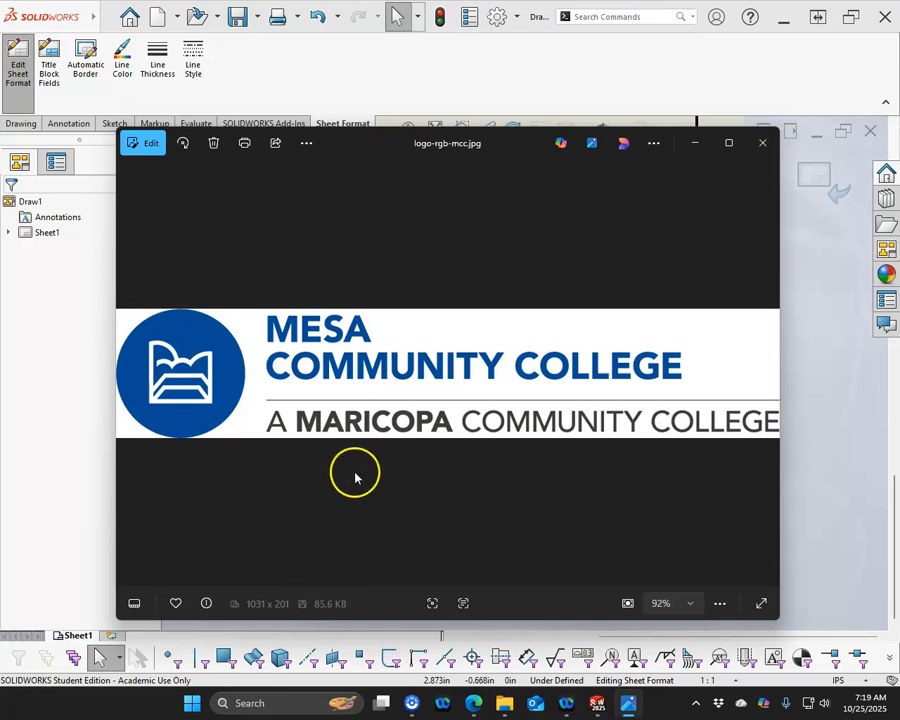
click(729, 143)
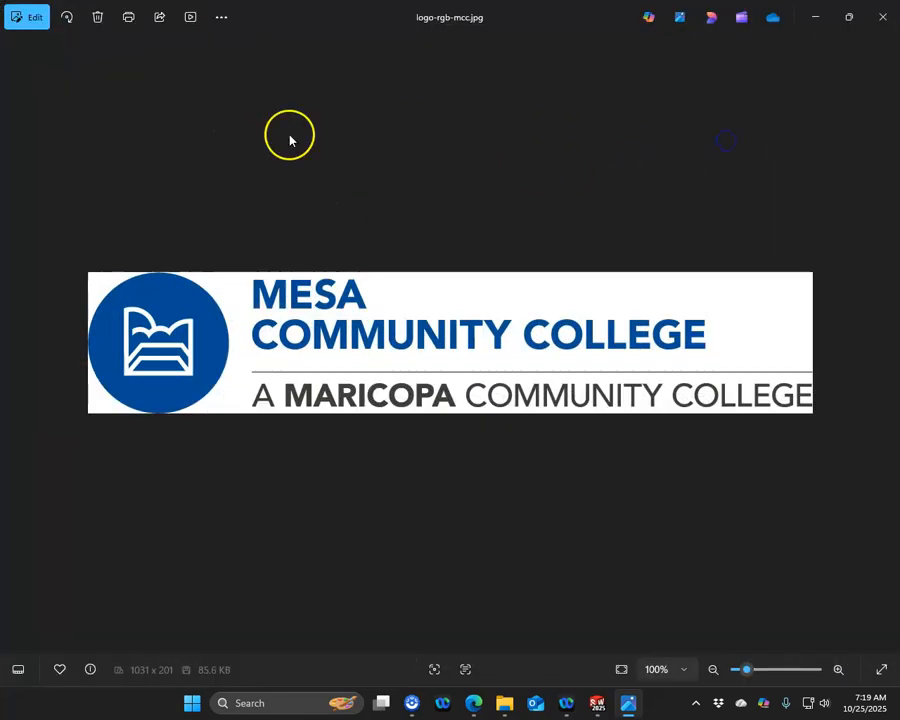
click(221, 17)
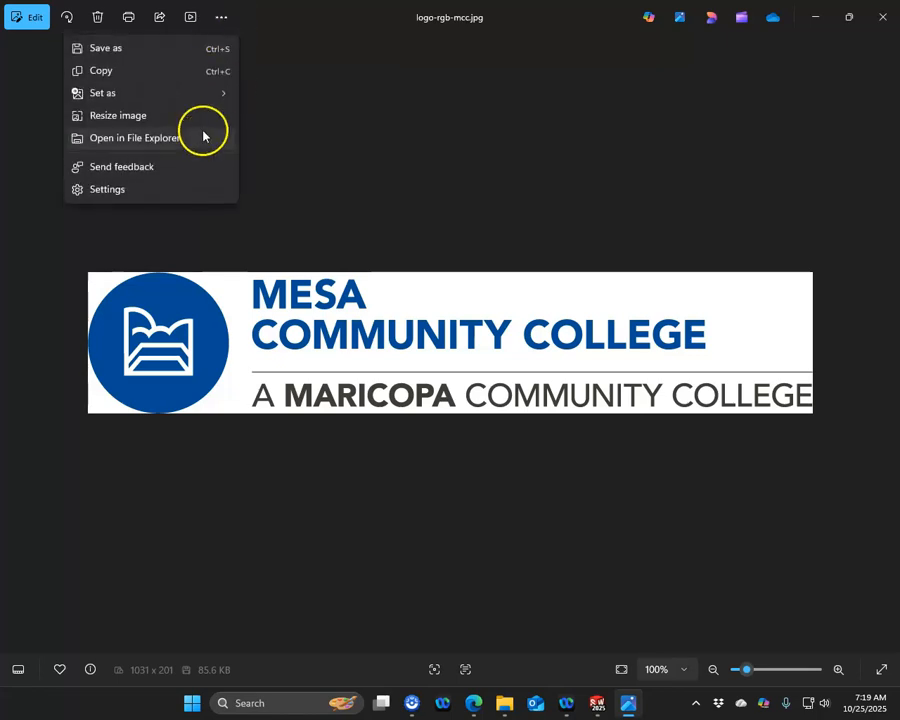
click(145, 122)
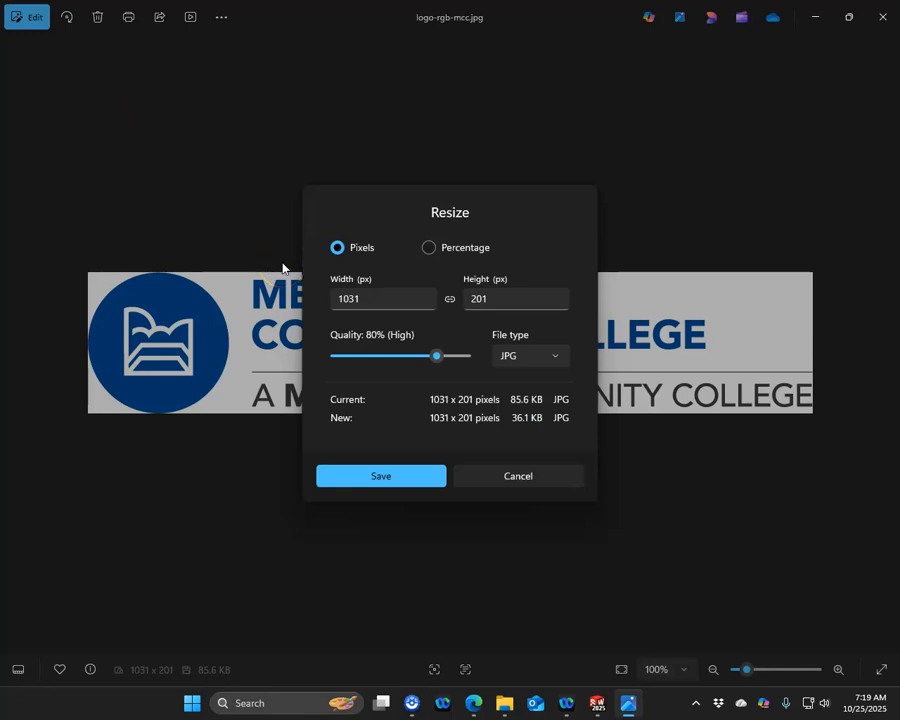
click(357, 299)
double_click(357, 299)
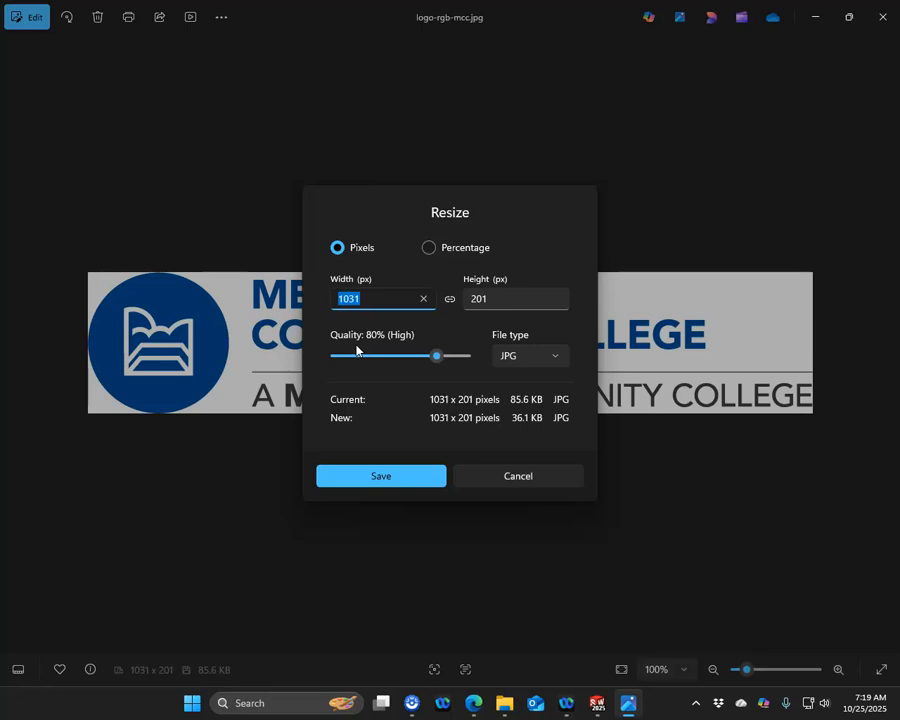
text(500)
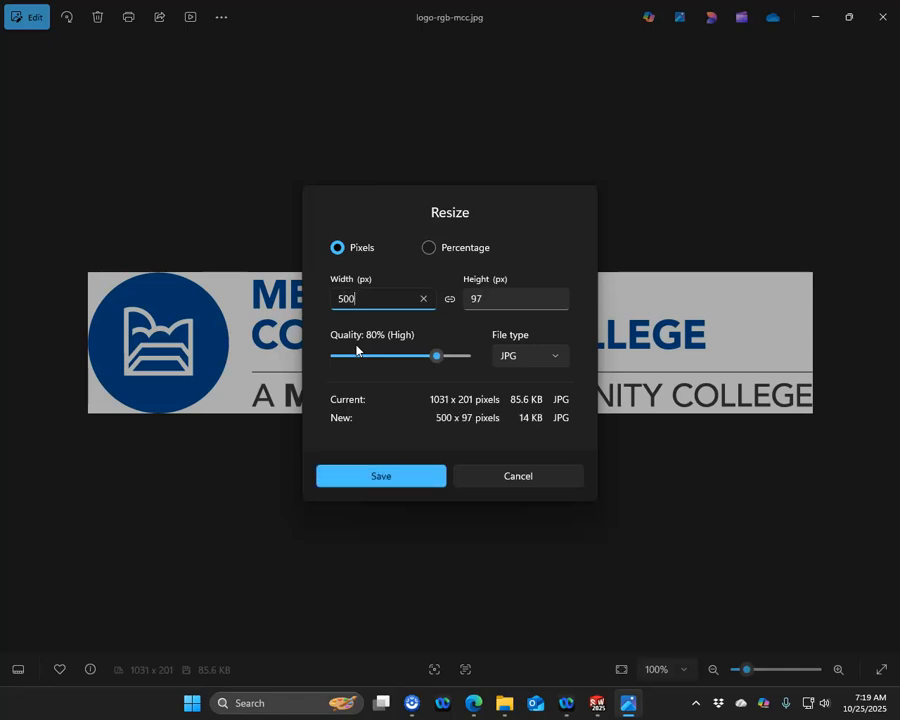
Step: Save the resized logo as logo-rgb-mcc_rs.jpg in the Downloads folder and return to the SOLIDWORKS drawing
click(381, 477)
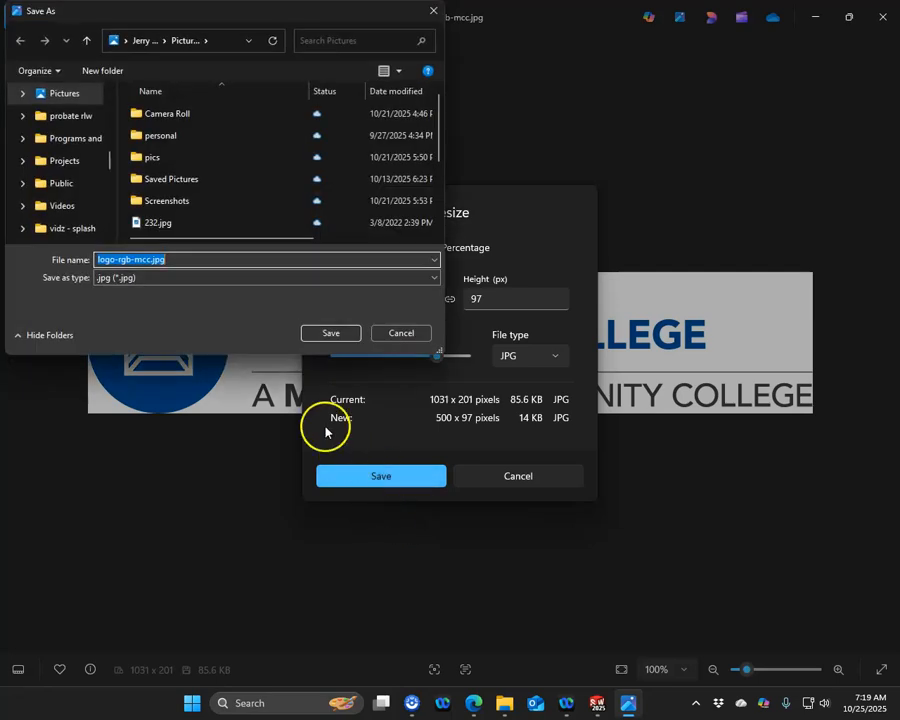
mouse_move(112, 151)
mouse_down()
mouse_move(114, 99)
mouse_move(114, 175)
mouse_up()
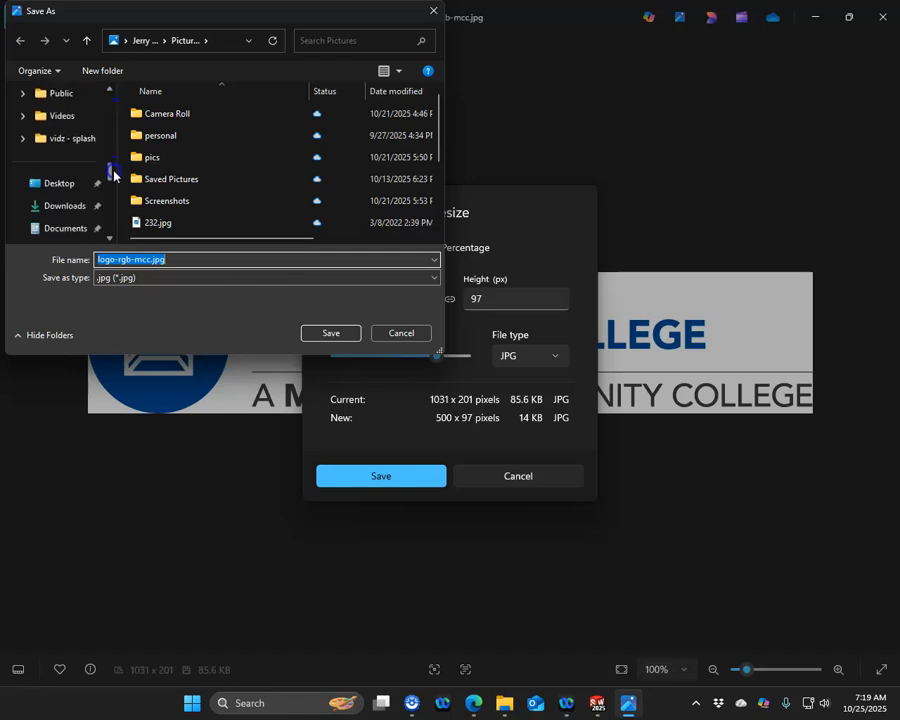
click(66, 206)
click(331, 334)
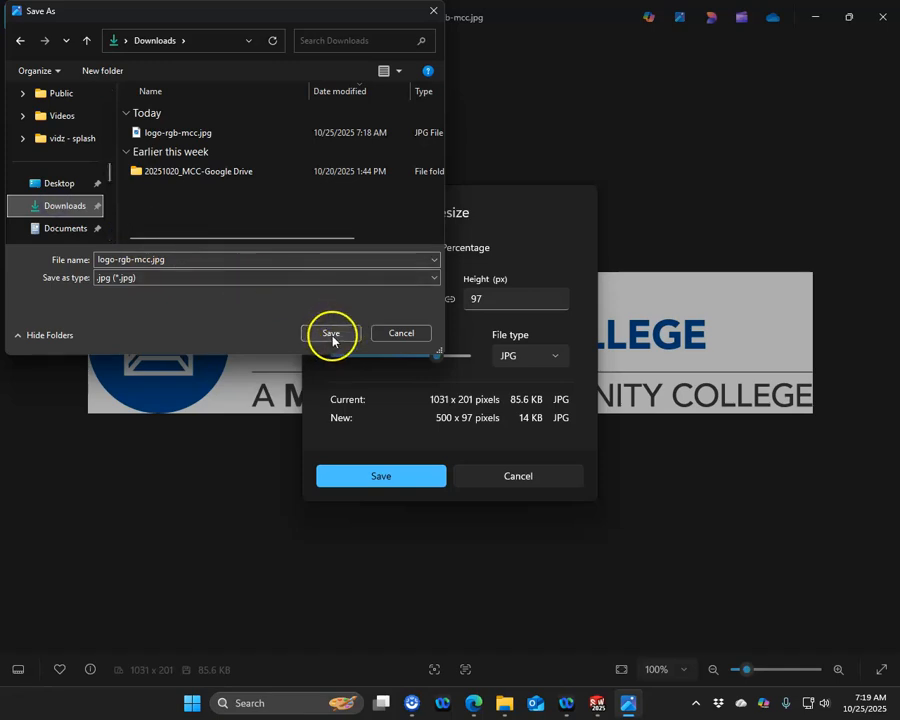
double_click(150, 259)
click(217, 316)
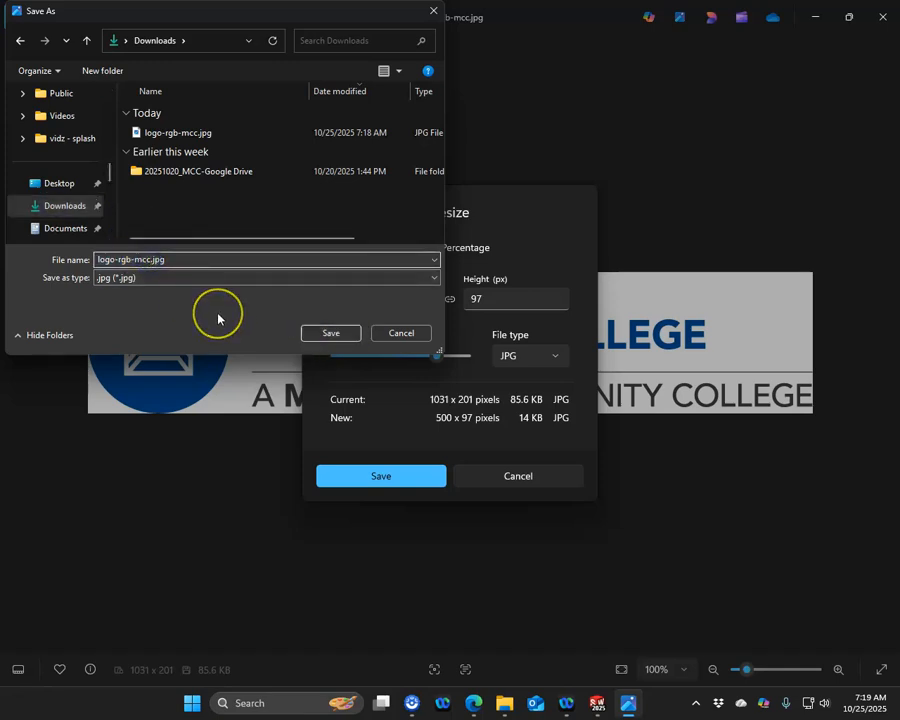
text(_rs)
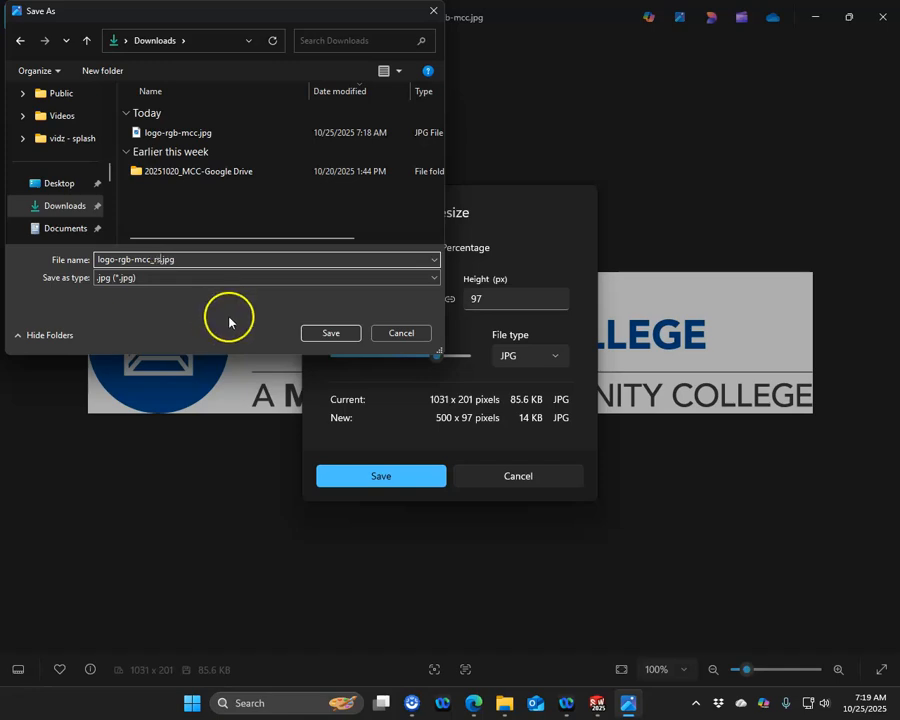
click(331, 333)
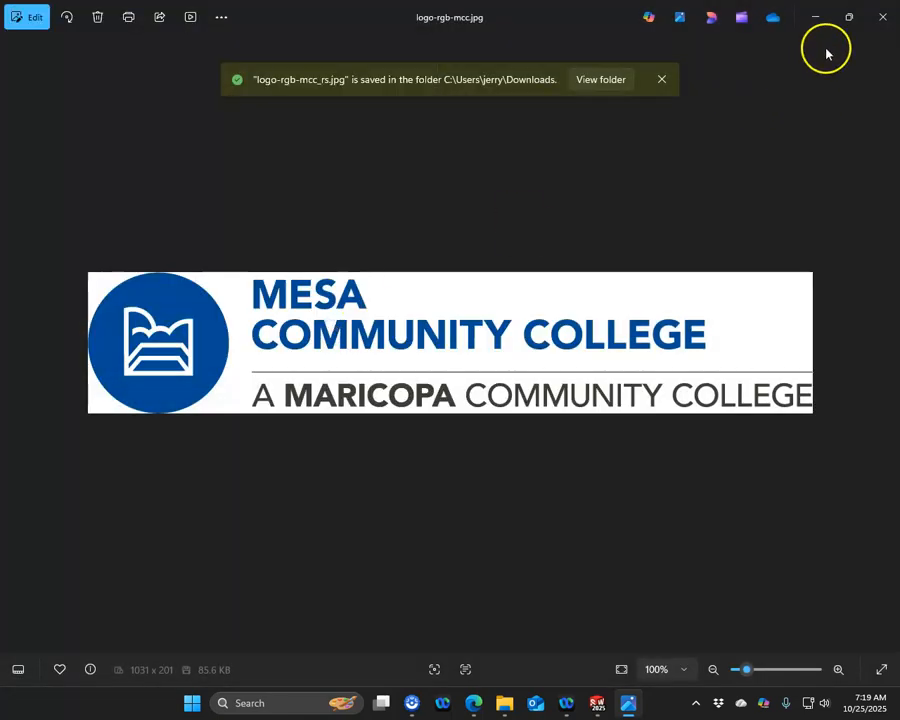
click(814, 20)
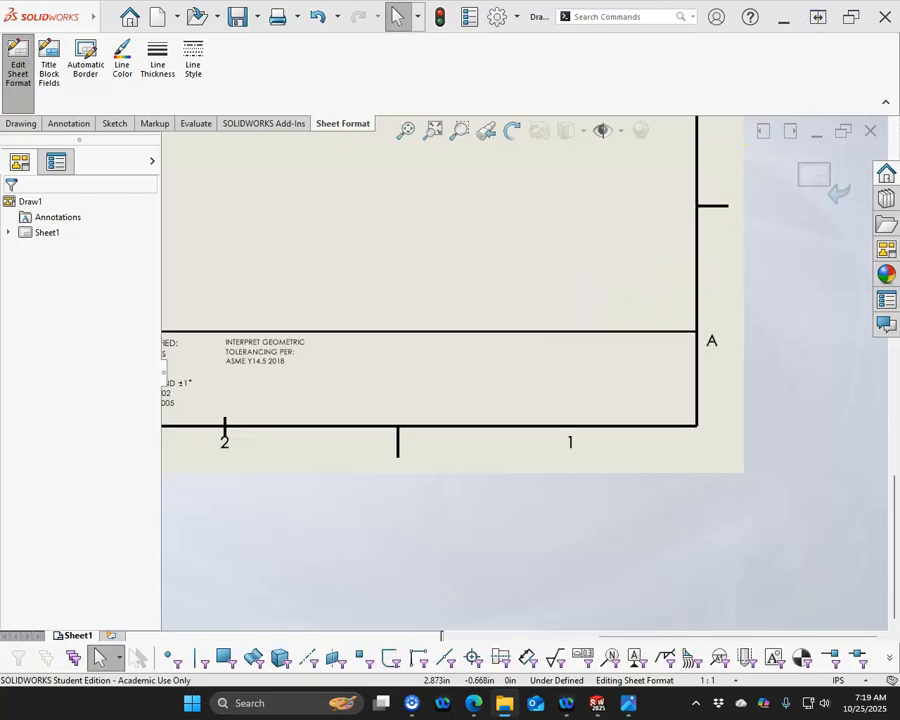
Step: Try to paste the resized logo image onto the Draw1 sheet format
mouse_move(291, 234)
mouse_down()
mouse_move(464, 263)
mouse_move(442, 253)
mouse_up()
click(543, 352)
right_click(442, 233)
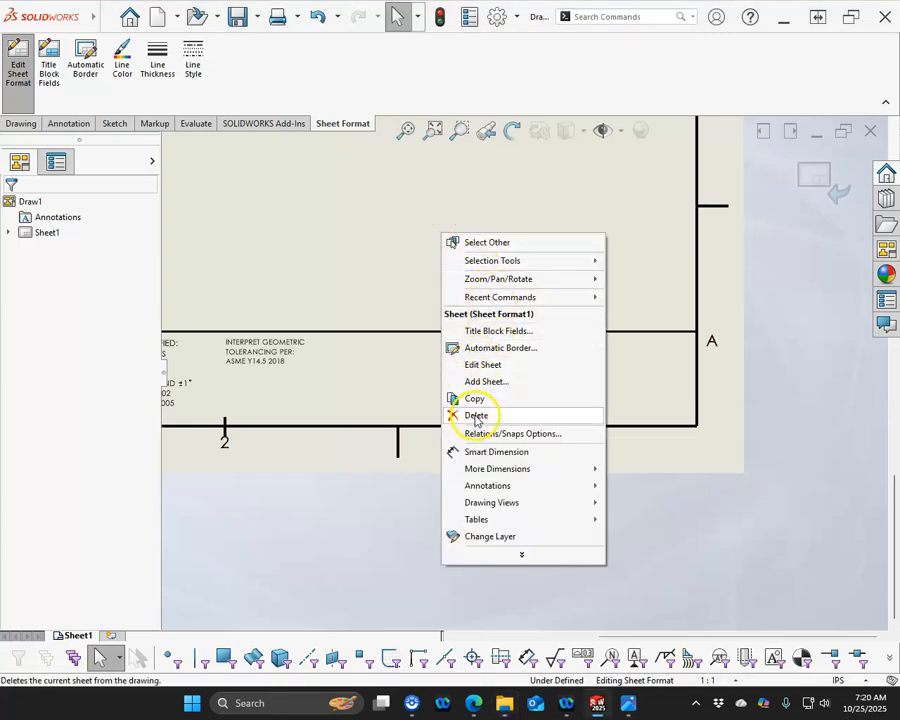
click(370, 278)
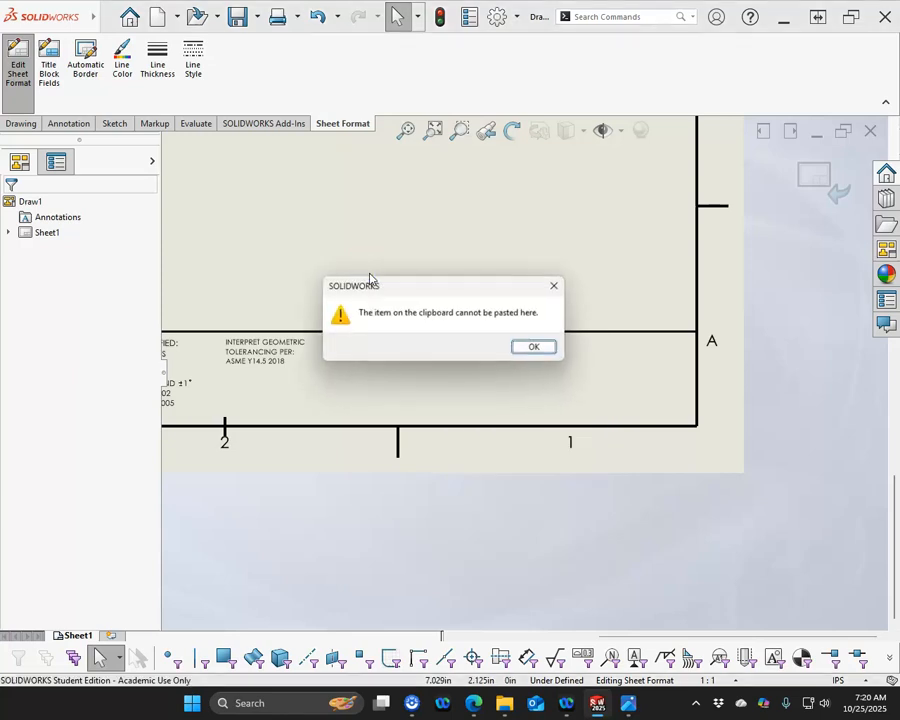
click(524, 349)
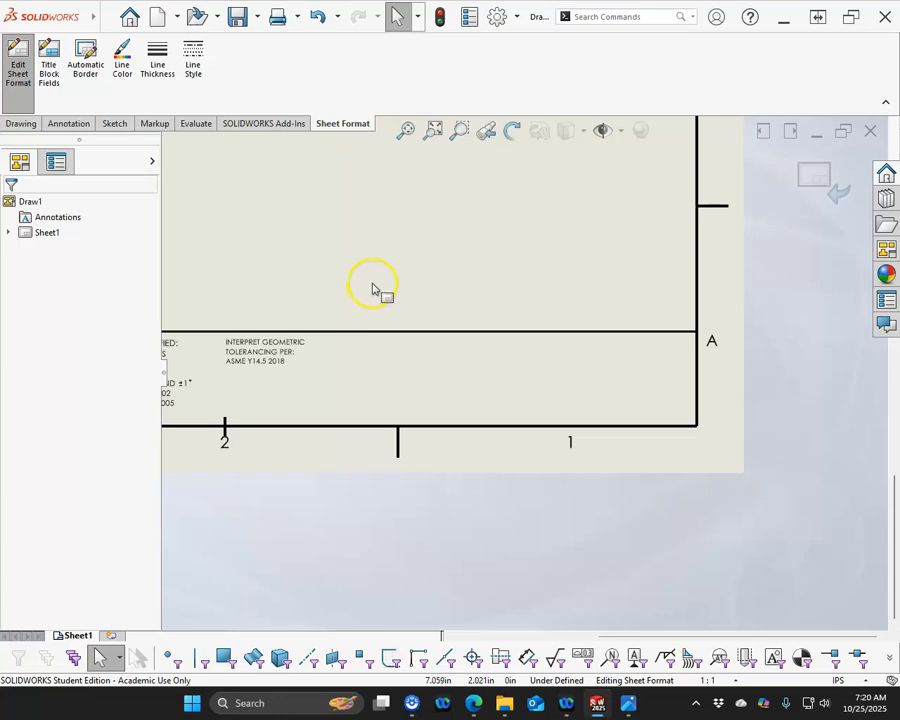
right_click(292, 210)
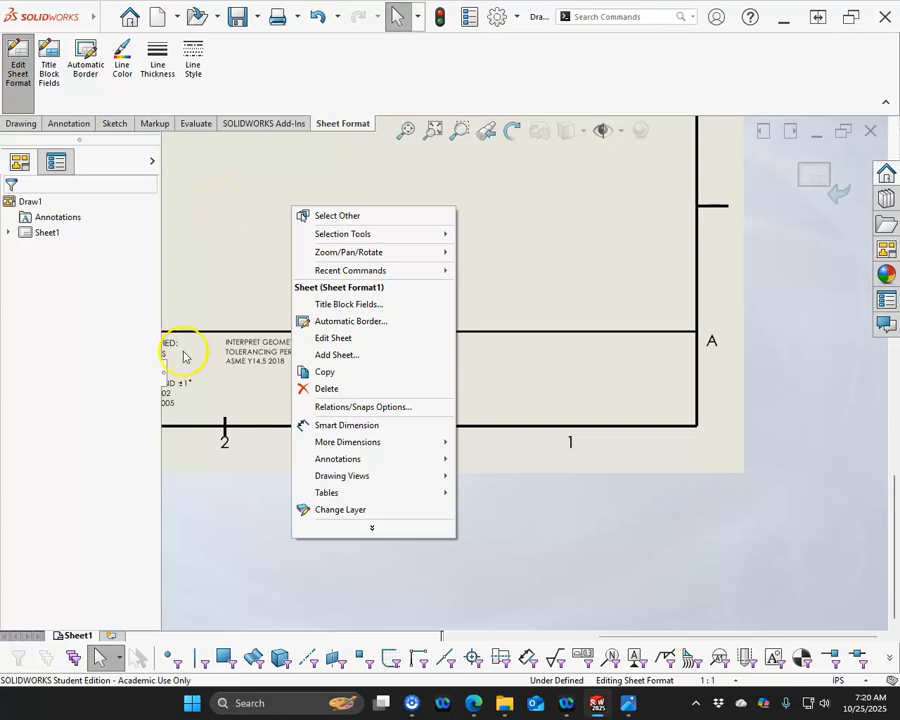
click(55, 606)
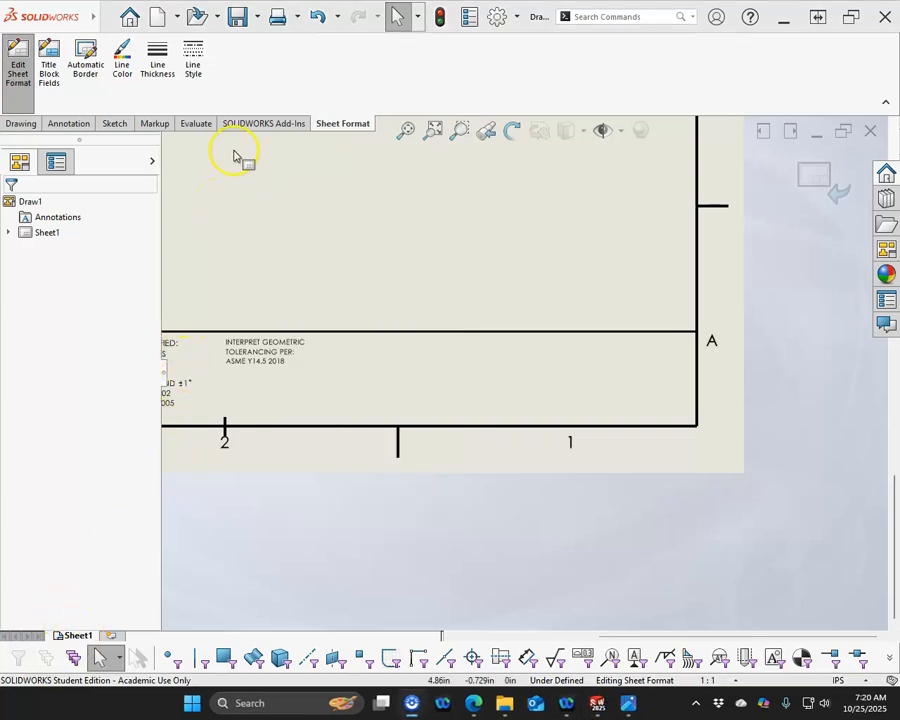
Step: Insert the picture logo-rgb-mcc_rs.jpg from the Downloads folder into the sheet format
click(104, 19)
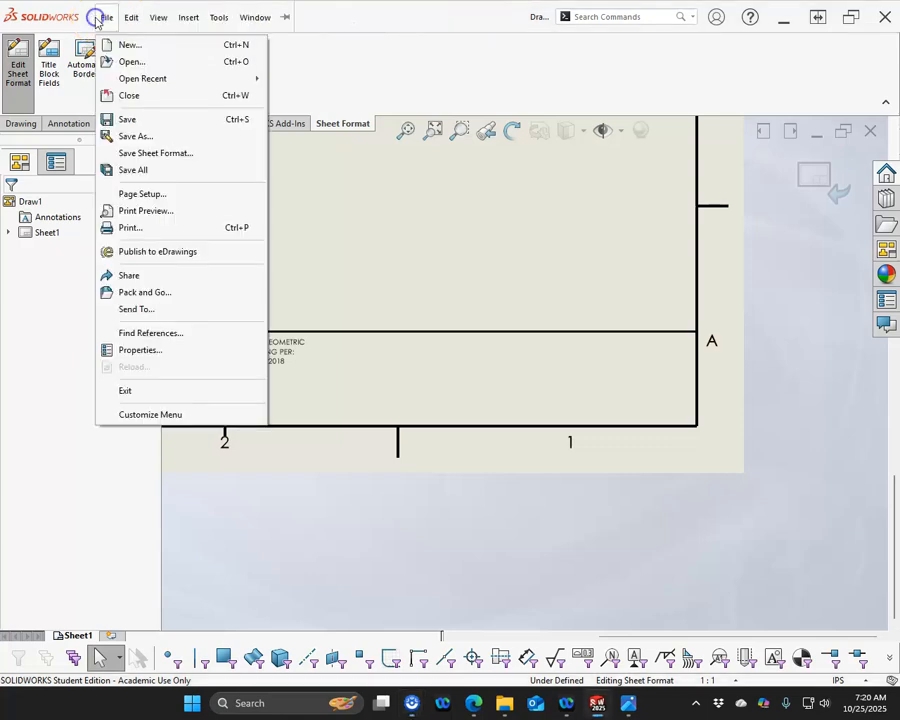
mouse_move(197, 22)
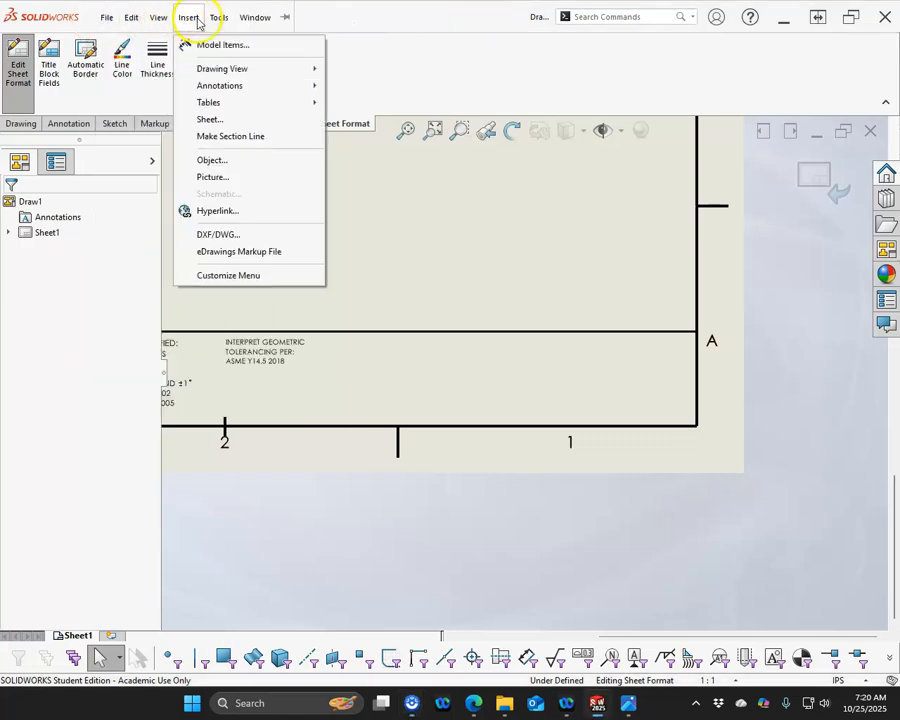
click(238, 176)
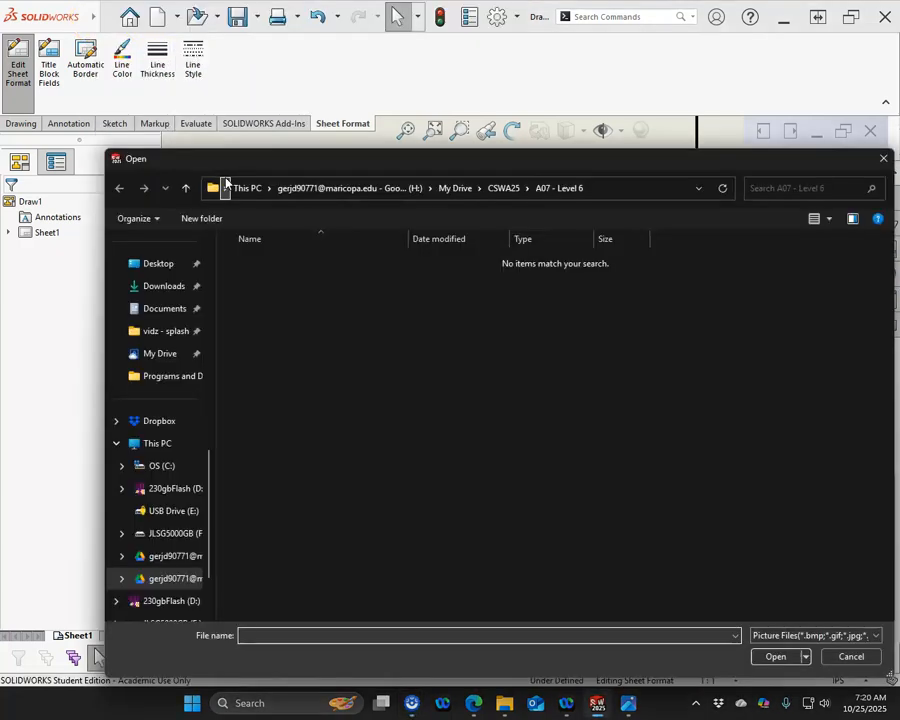
click(172, 290)
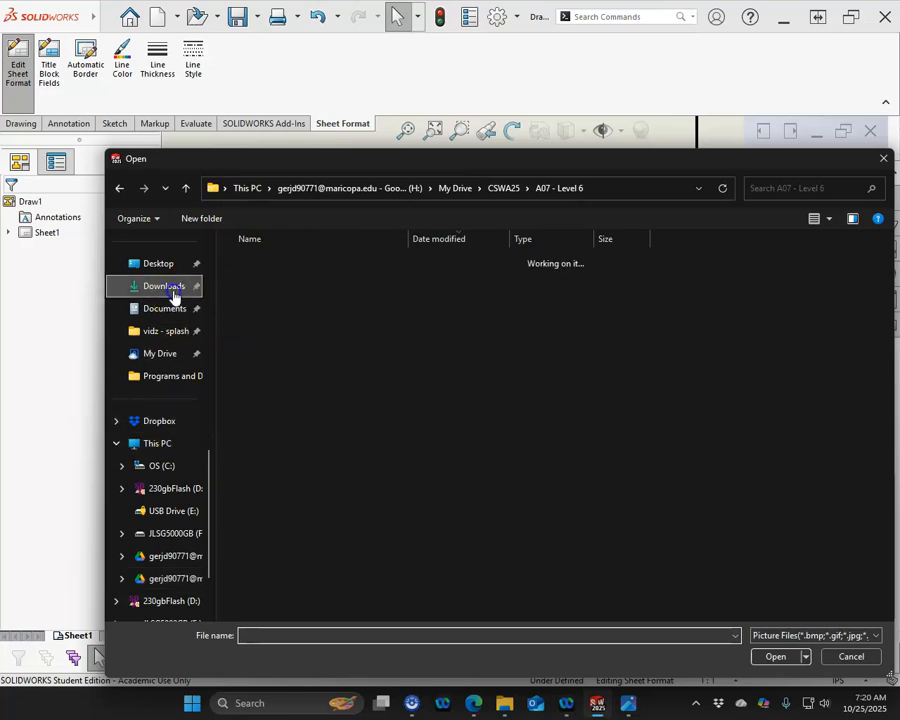
click(300, 282)
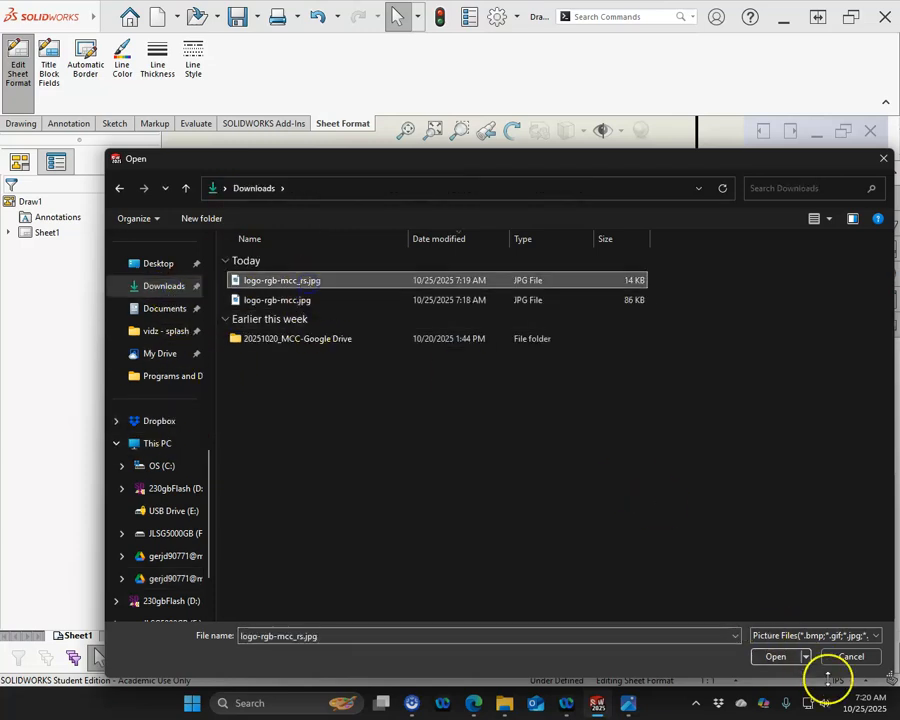
click(776, 656)
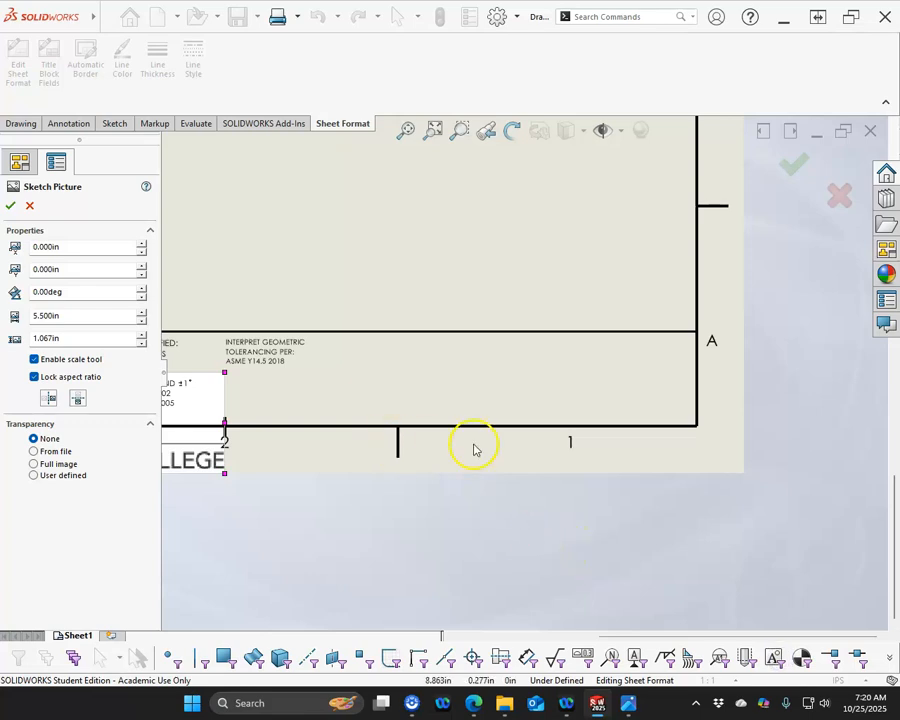
Step: Scale the logo to about 4.48 in wide and move it into the title block strip beside the geometric tolerancing note
scroll(520, 452, up, 2)
mouse_move(294, 422)
mouse_down()
mouse_move(421, 422)
mouse_move(556, 402)
mouse_move(556, 330)
mouse_up()
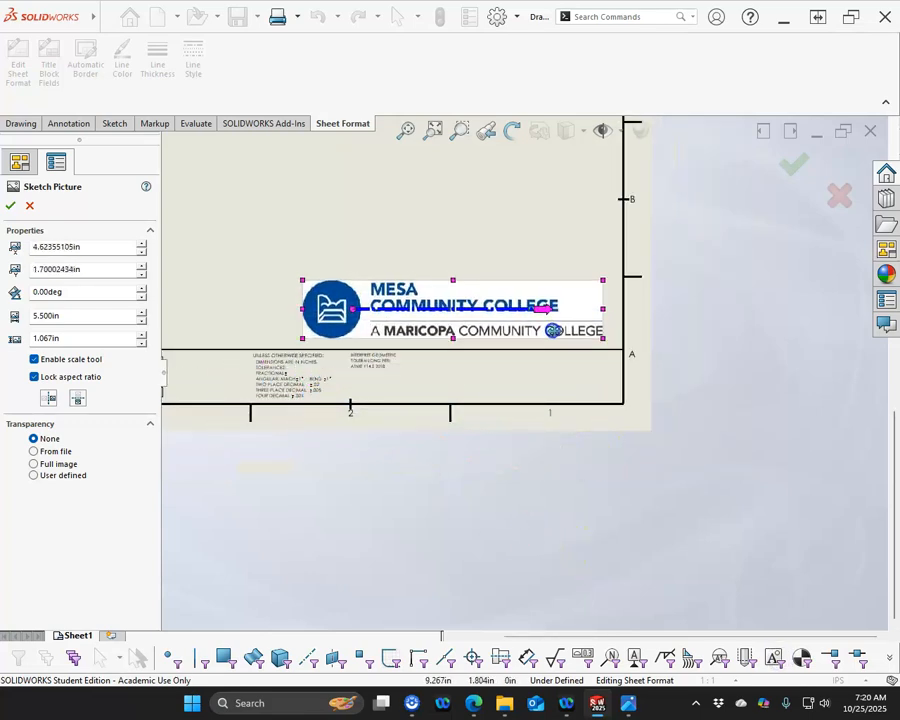
scroll(554, 346, down, 3)
drag(198, 261, 276, 281)
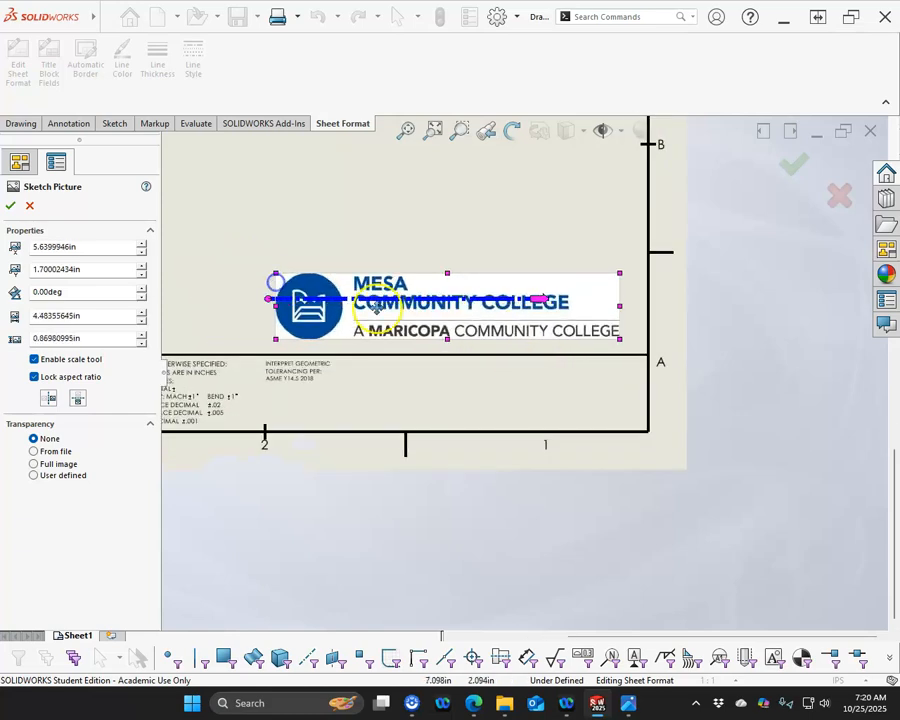
drag(492, 316, 522, 409)
Step: Shrink the logo to about 3.97 in by 0.77 in, centre it vertically in the title block strip, and accept the picture
scroll(396, 429, down, 3)
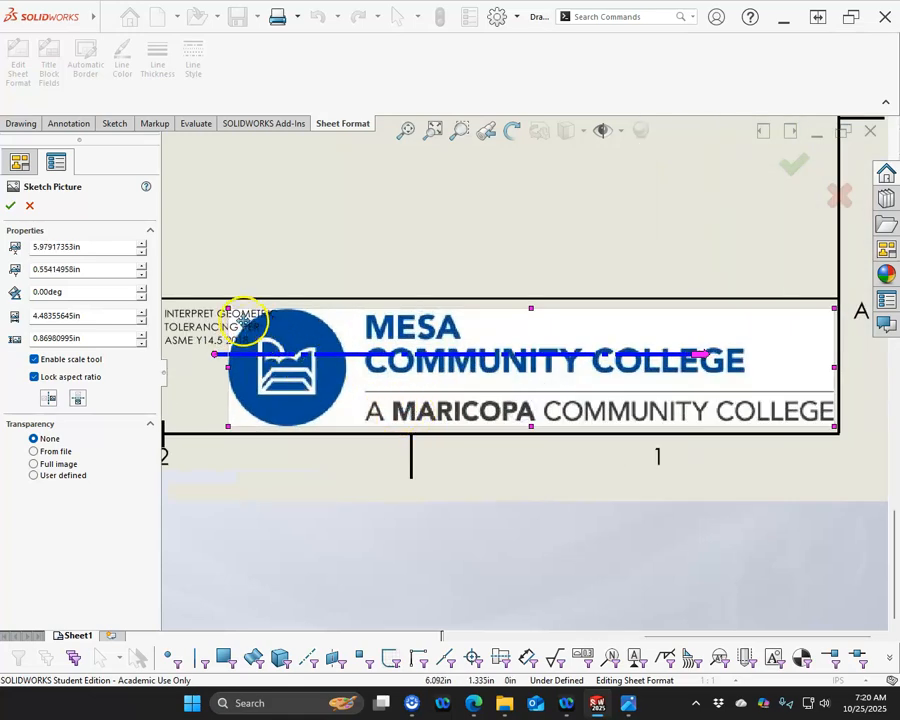
drag(228, 300, 330, 322)
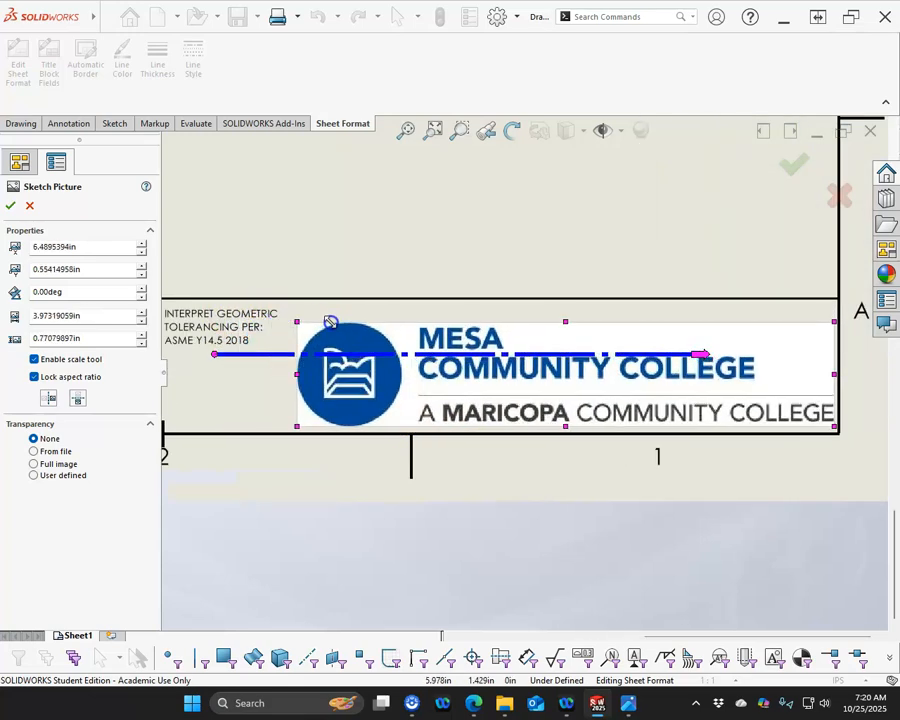
drag(603, 388, 607, 379)
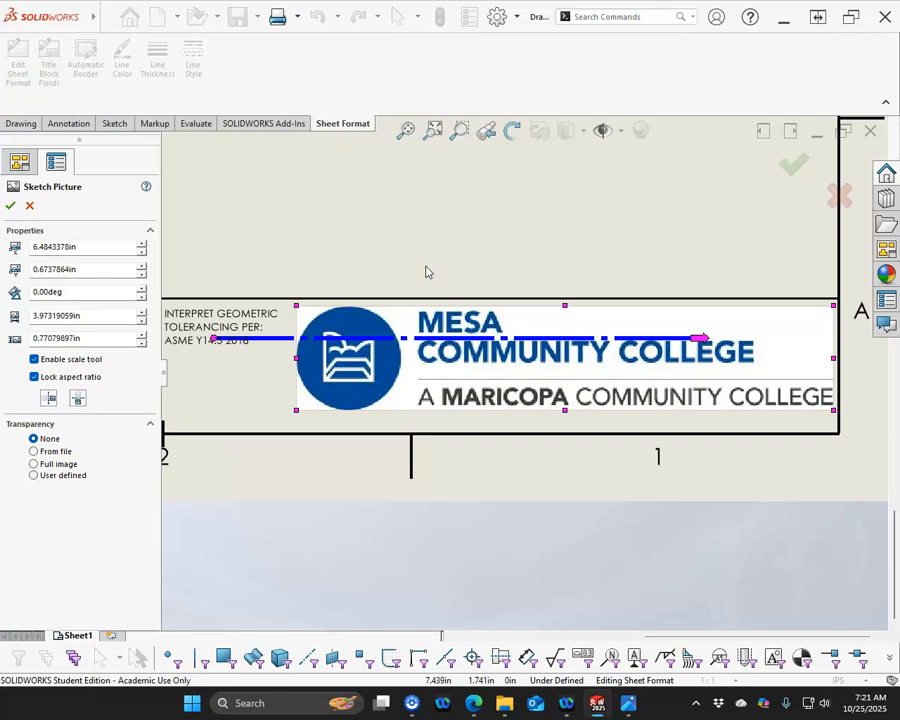
drag(518, 325, 516, 332)
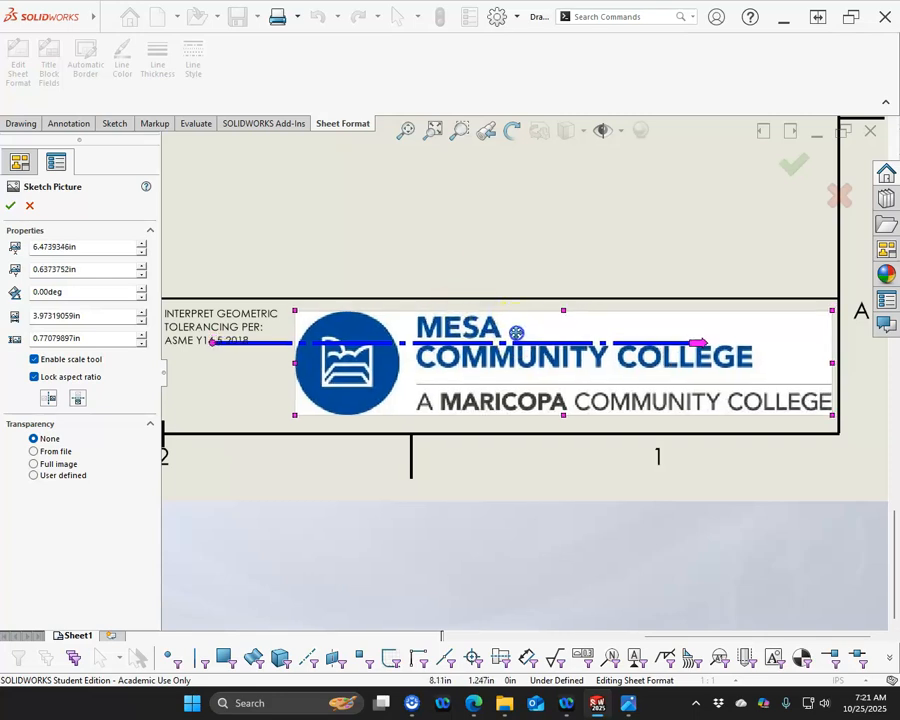
click(794, 165)
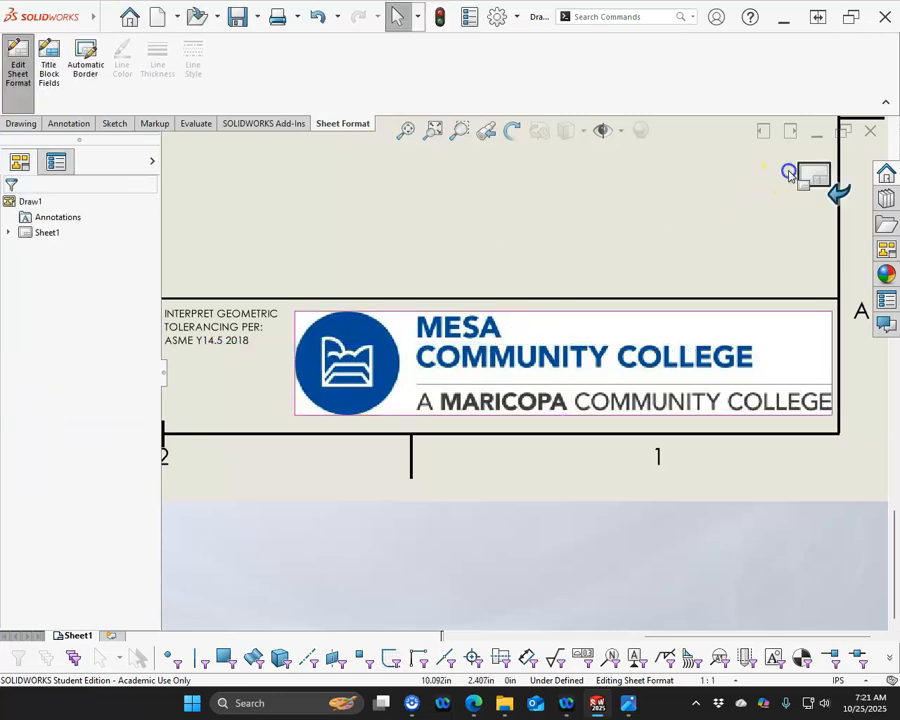
Step: Finish editing the sheet format and return to editing the sheet
click(663, 226)
scroll(655, 250, up, 5)
scroll(385, 275, up, 1)
scroll(385, 275, down, 1)
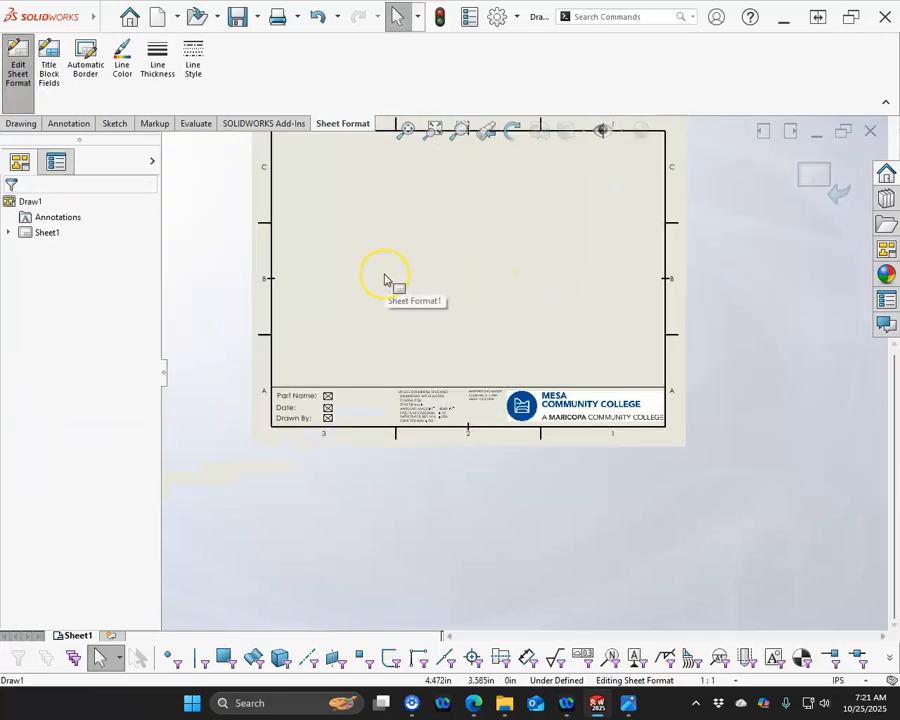
scroll(488, 277, up, 1)
scroll(488, 277, down, 2)
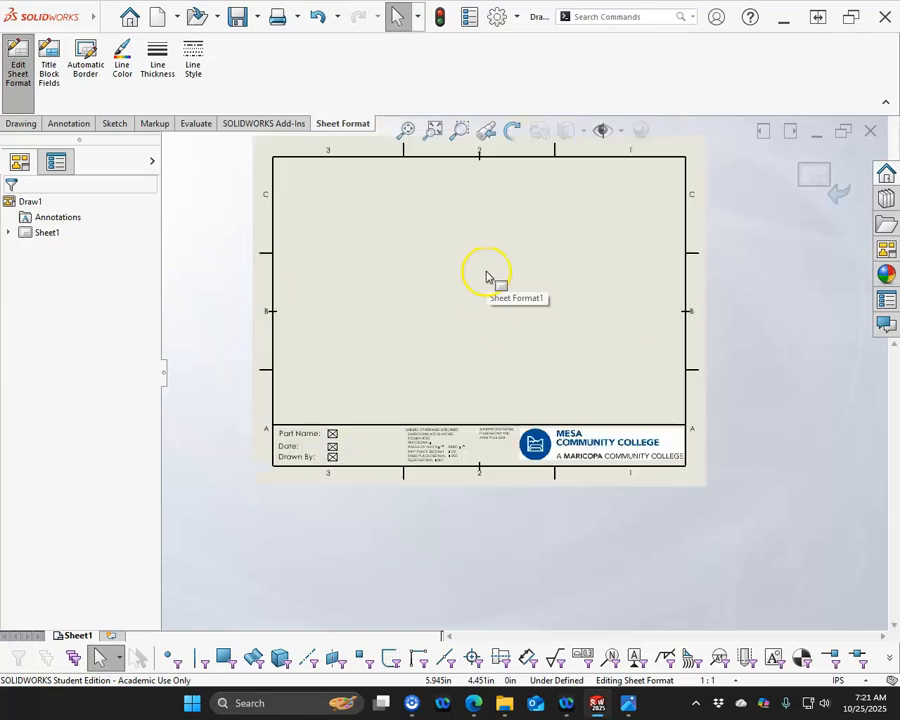
scroll(486, 275, up, 1)
scroll(486, 275, down, 1)
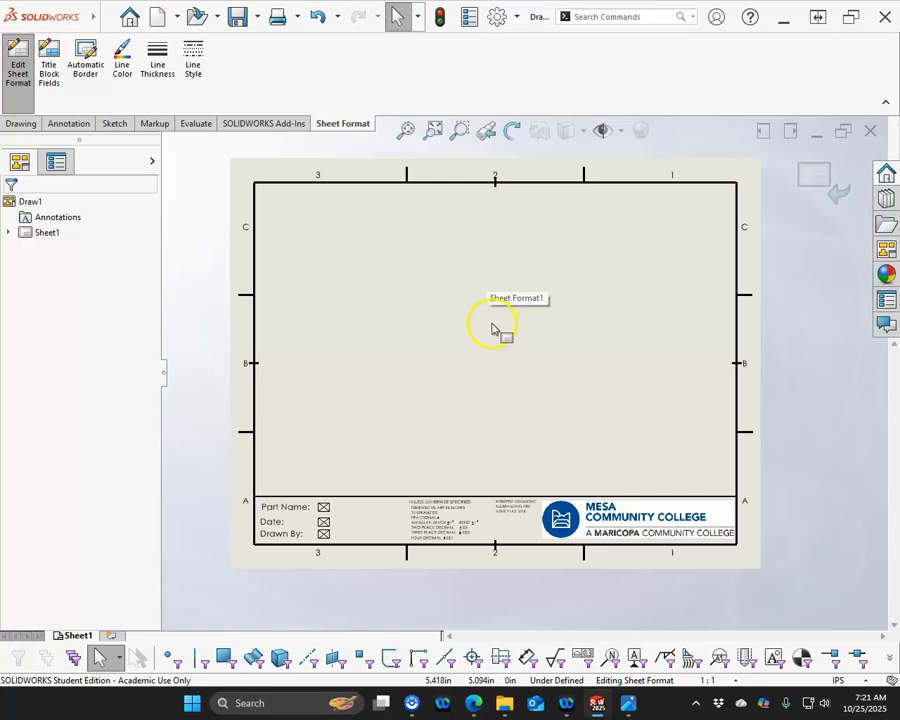
click(806, 179)
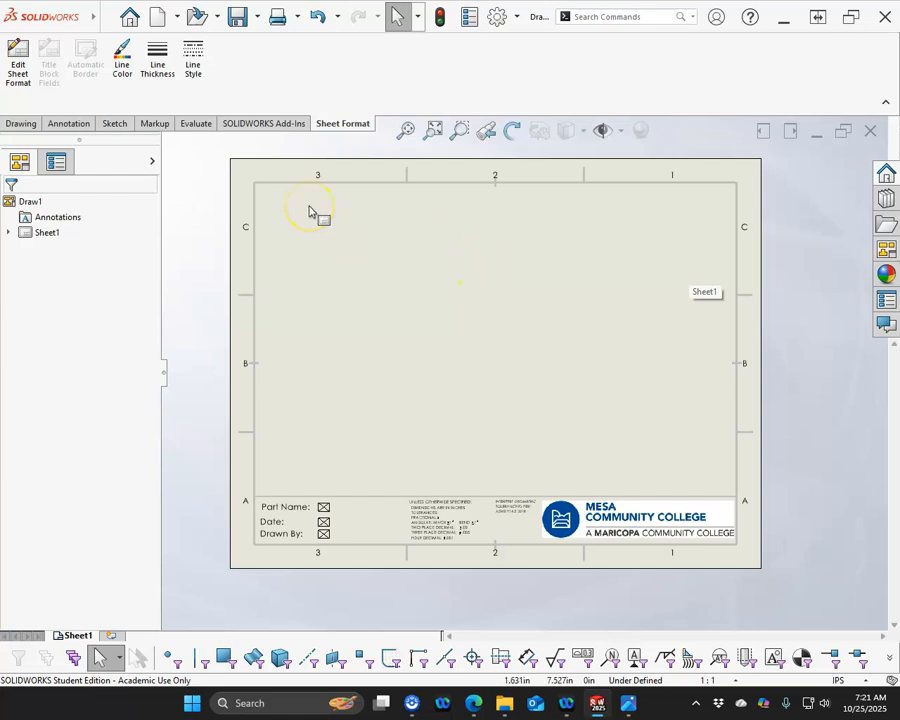
click(105, 17)
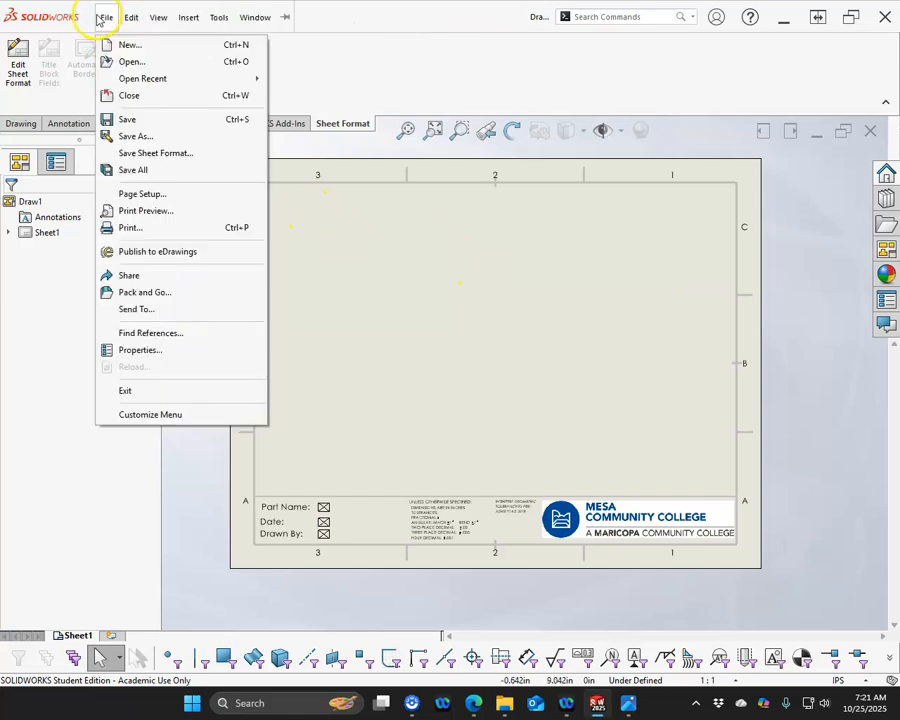
click(136, 135)
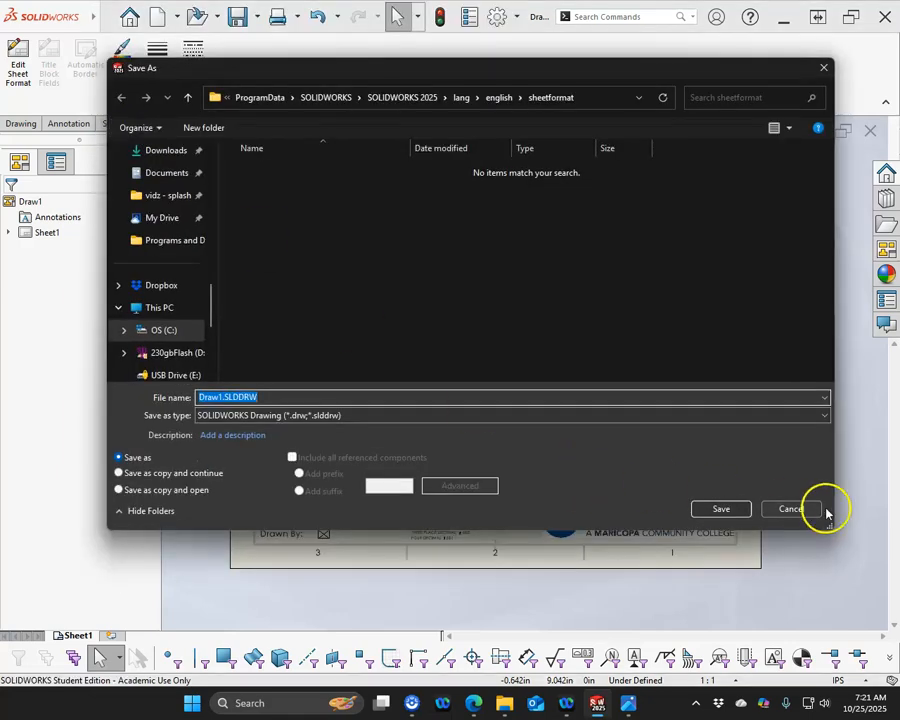
click(805, 509)
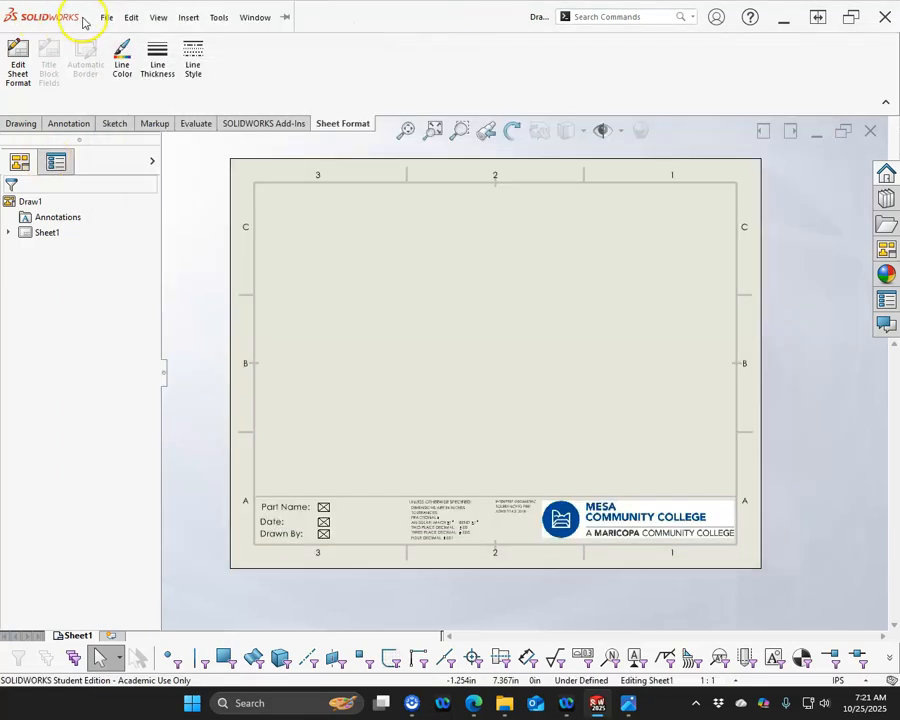
Step: Save the sheet format as A size inch land.slddrt in the sheetformat folder, replacing the existing file
click(104, 18)
click(160, 151)
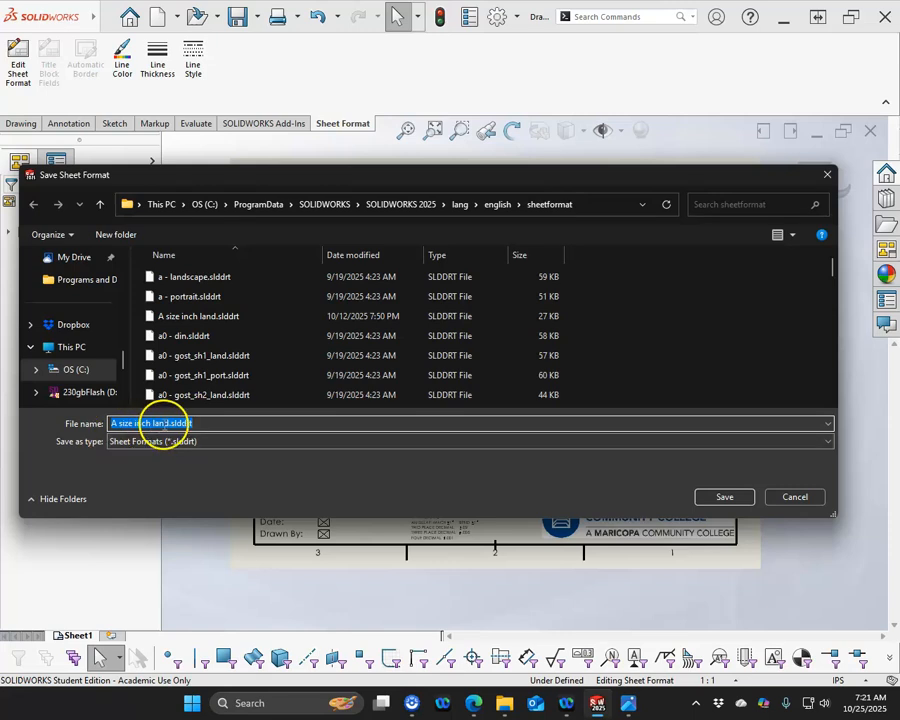
scroll(311, 346, down, 6)
scroll(326, 352, down, 5)
scroll(326, 352, down, 4)
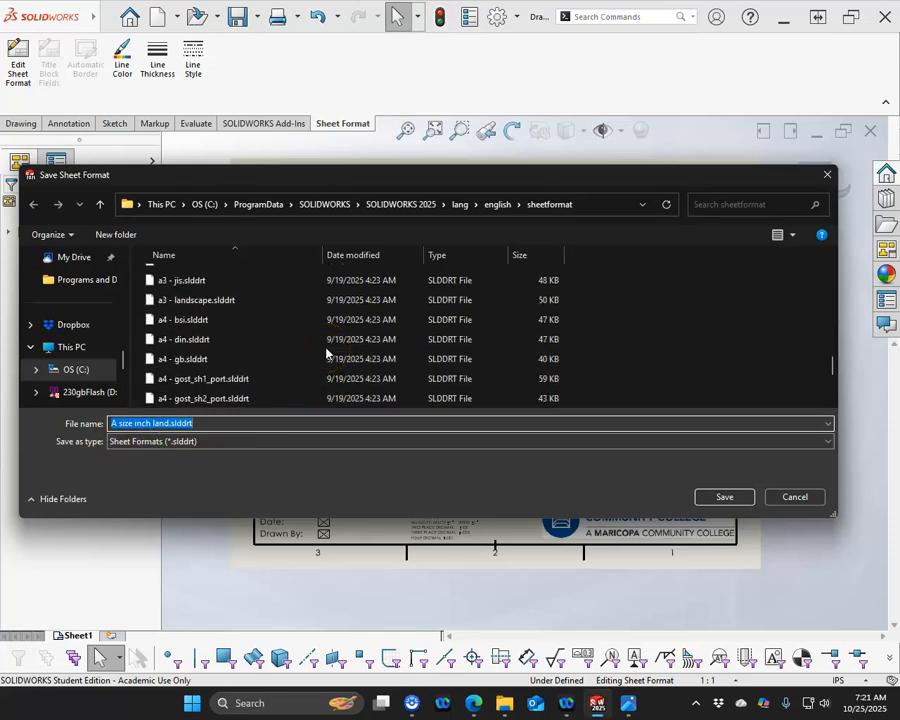
scroll(326, 352, up, 9)
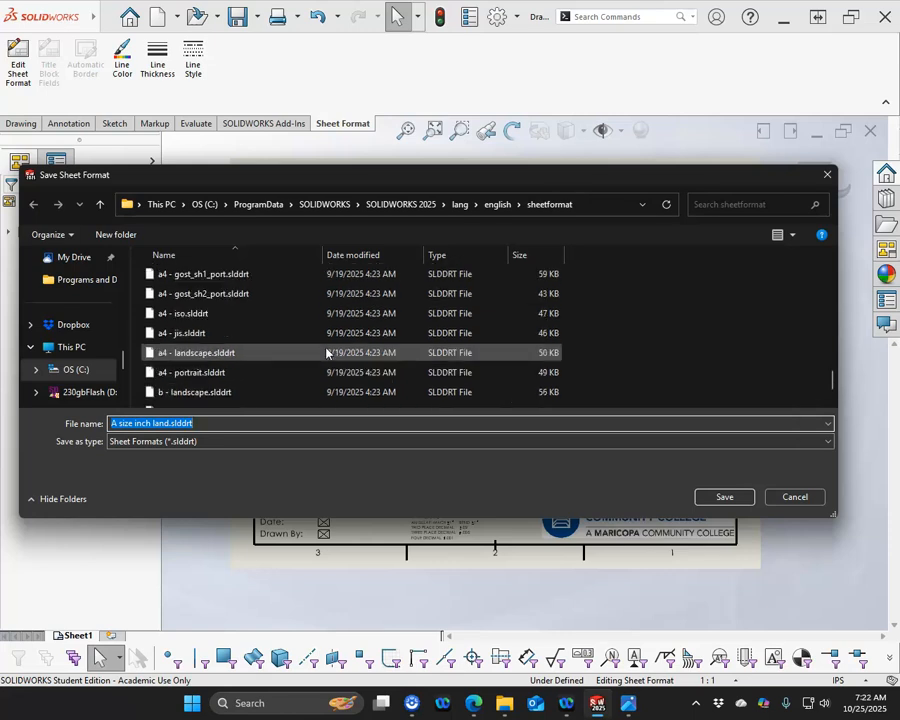
scroll(326, 352, up, 5)
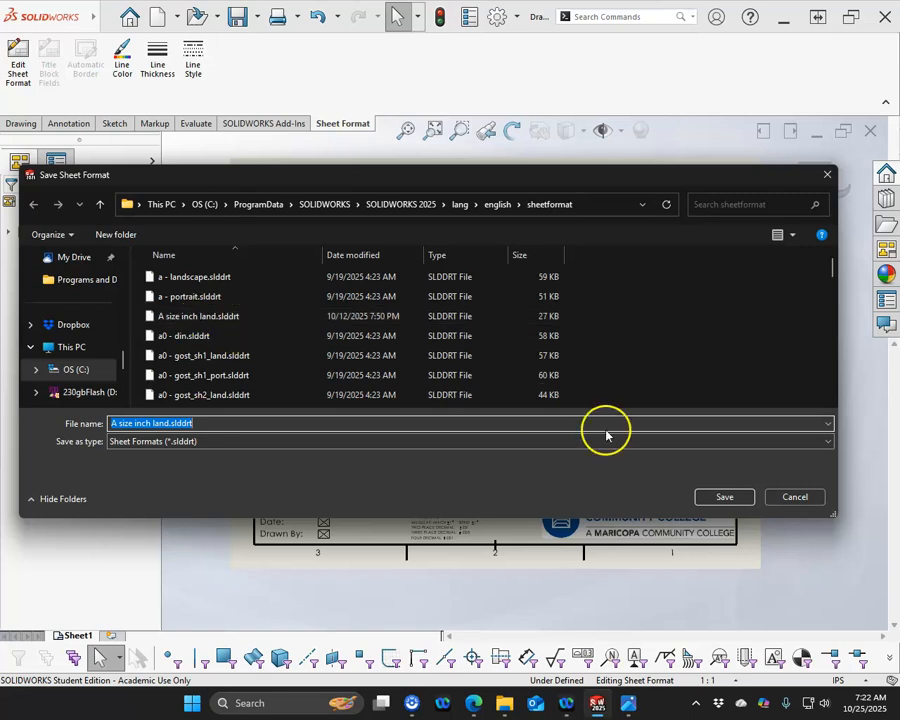
click(724, 496)
click(485, 350)
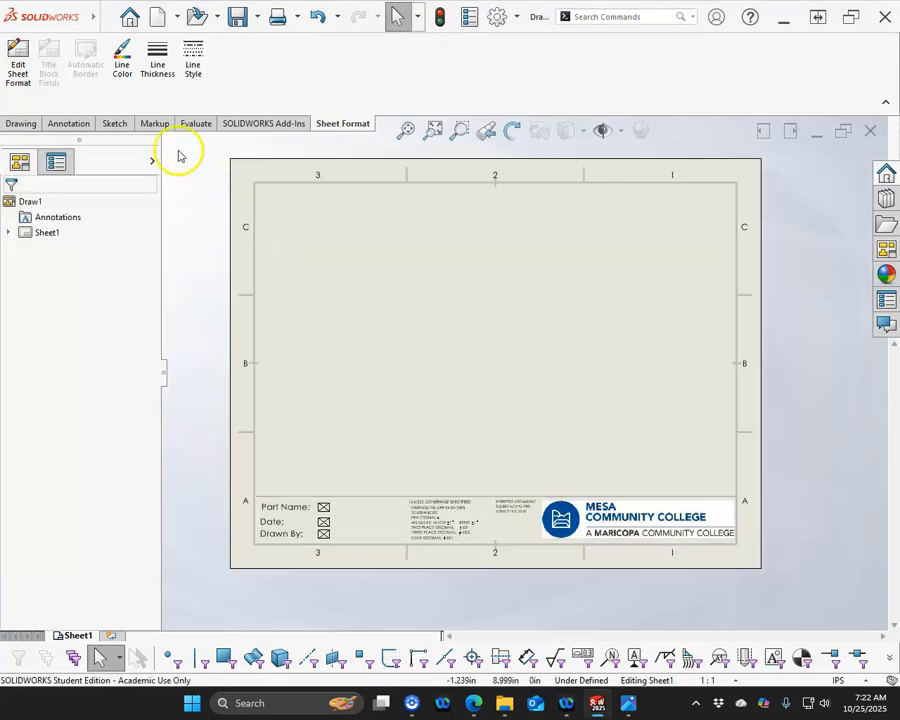
Step: Save the drawing as the Drawing Templates file A size inch land.DRWDOT in the templates folder, replacing the existing file
click(105, 18)
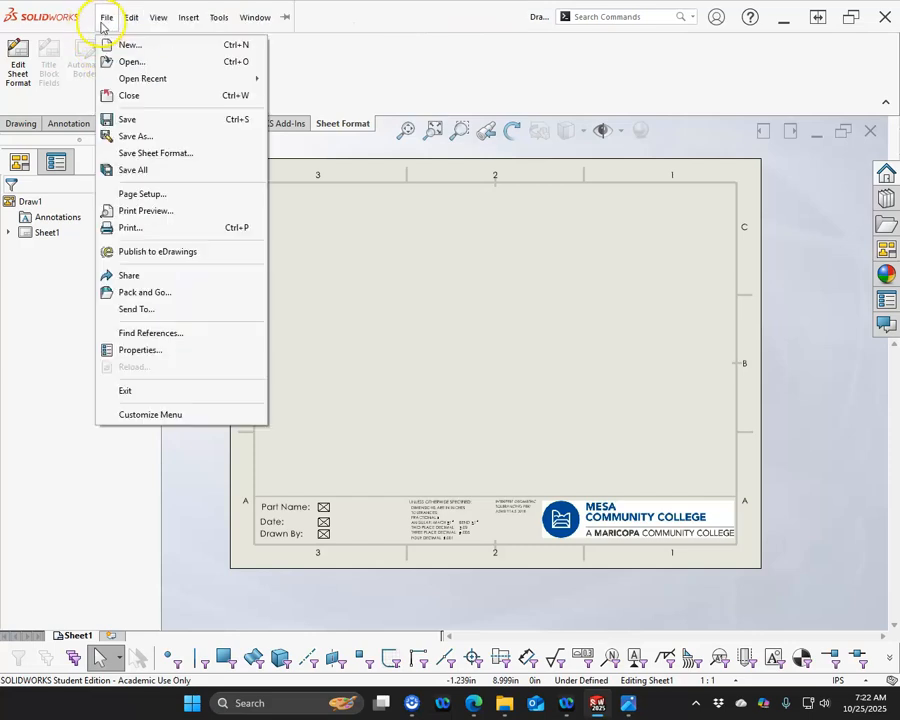
click(140, 136)
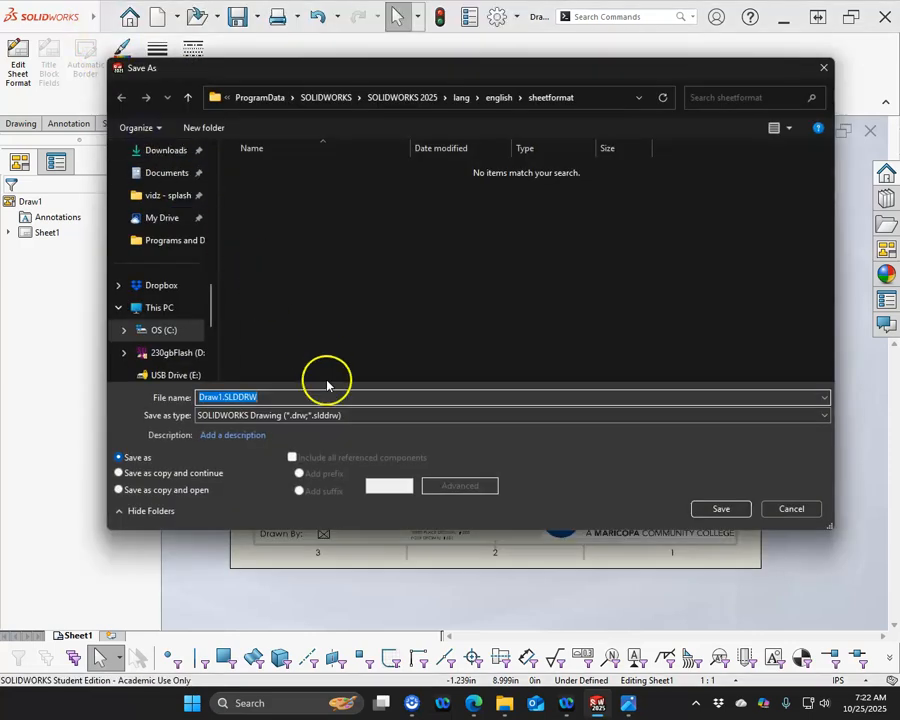
click(322, 416)
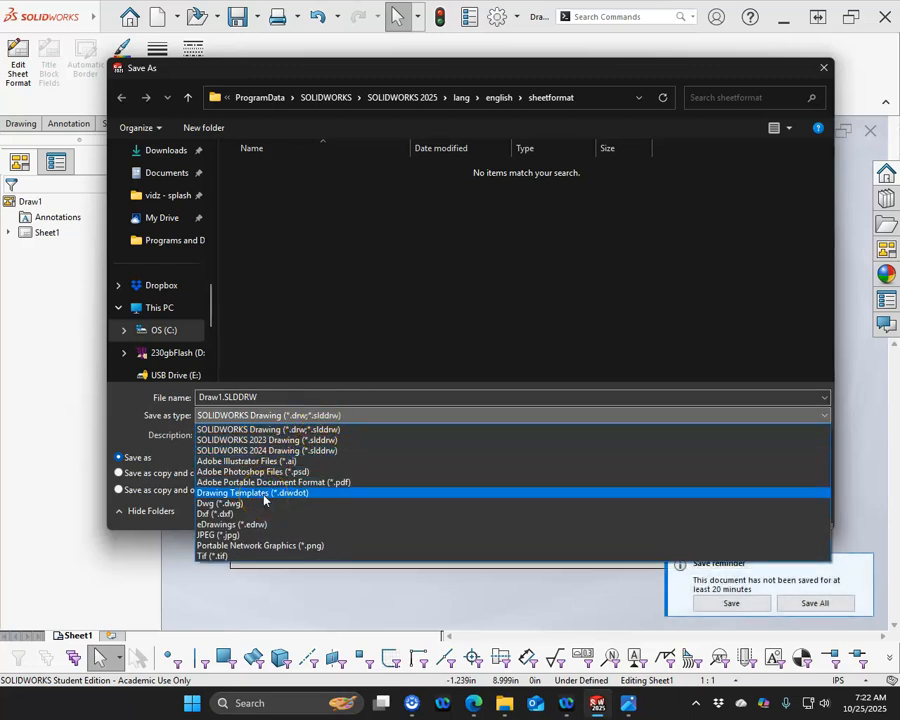
click(264, 493)
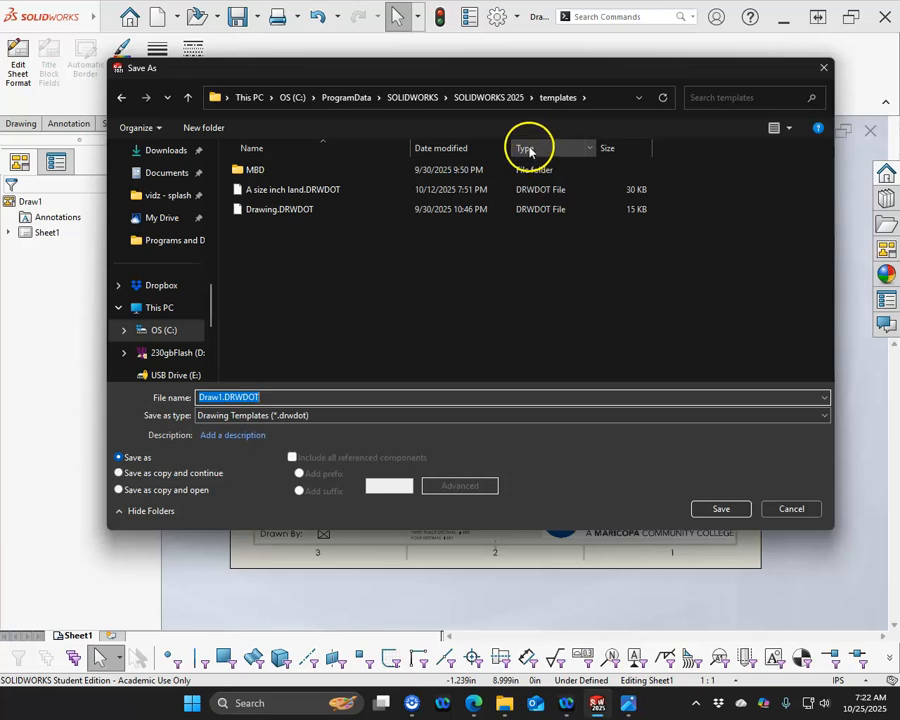
click(340, 192)
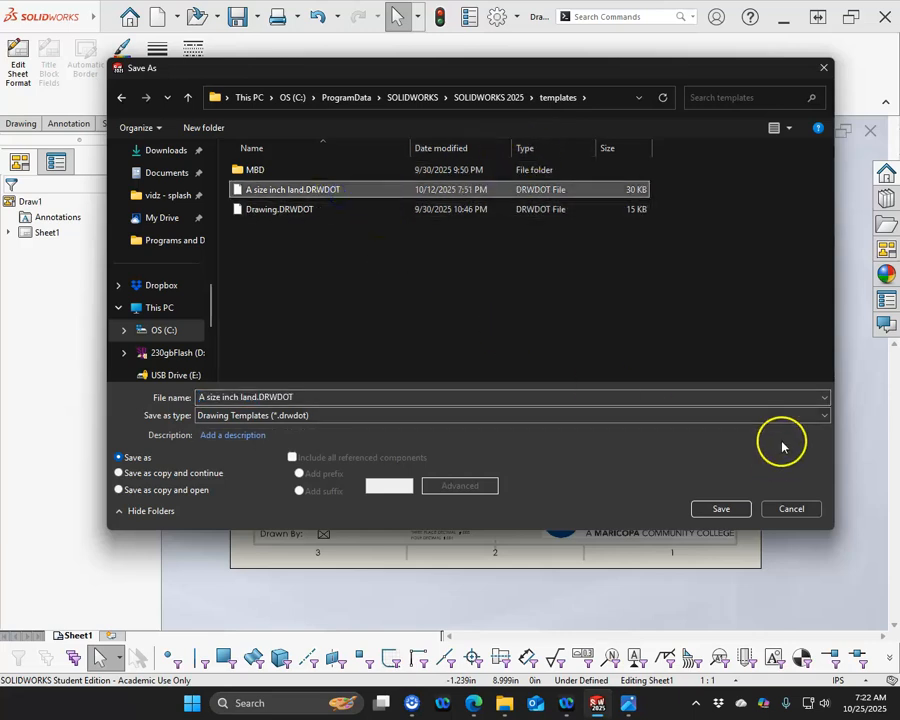
click(733, 508)
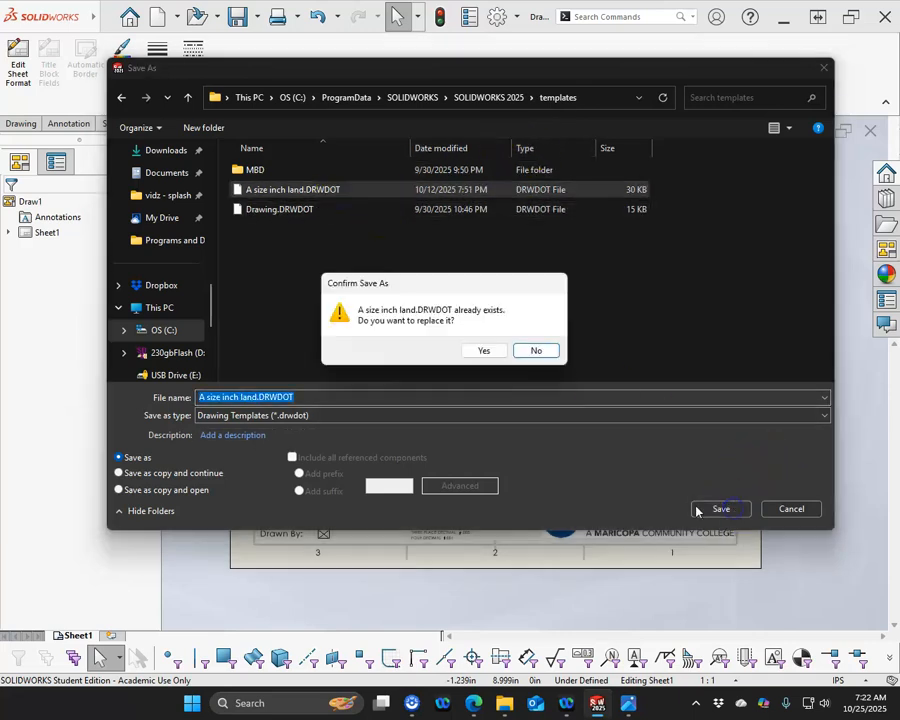
click(494, 351)
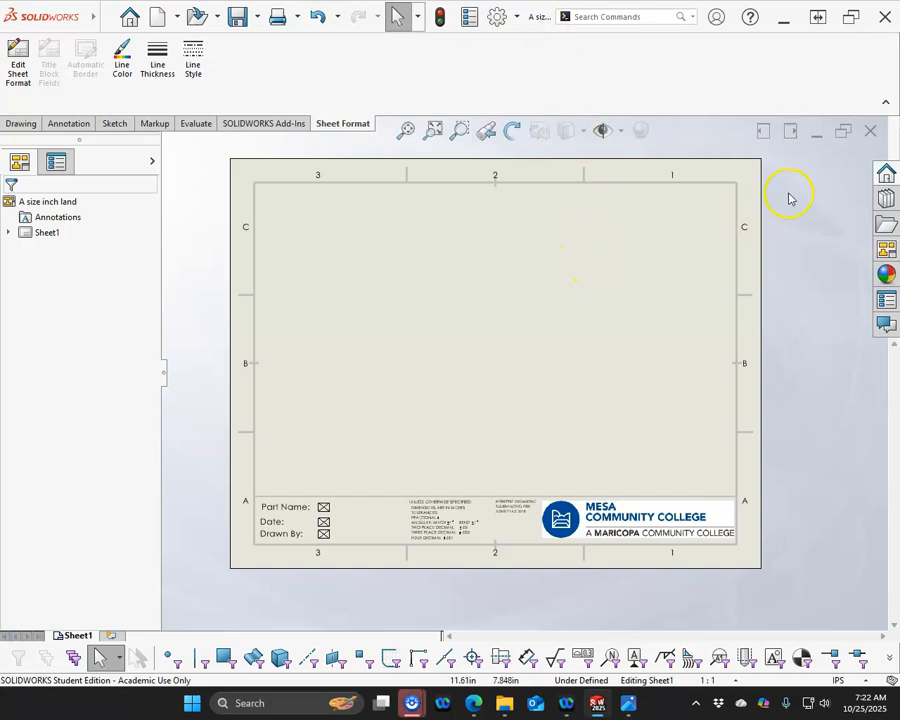
Step: Close the saved A size inch land drawing and the open Draw2 drawing, discarding Draw2's unsaved changes
click(869, 132)
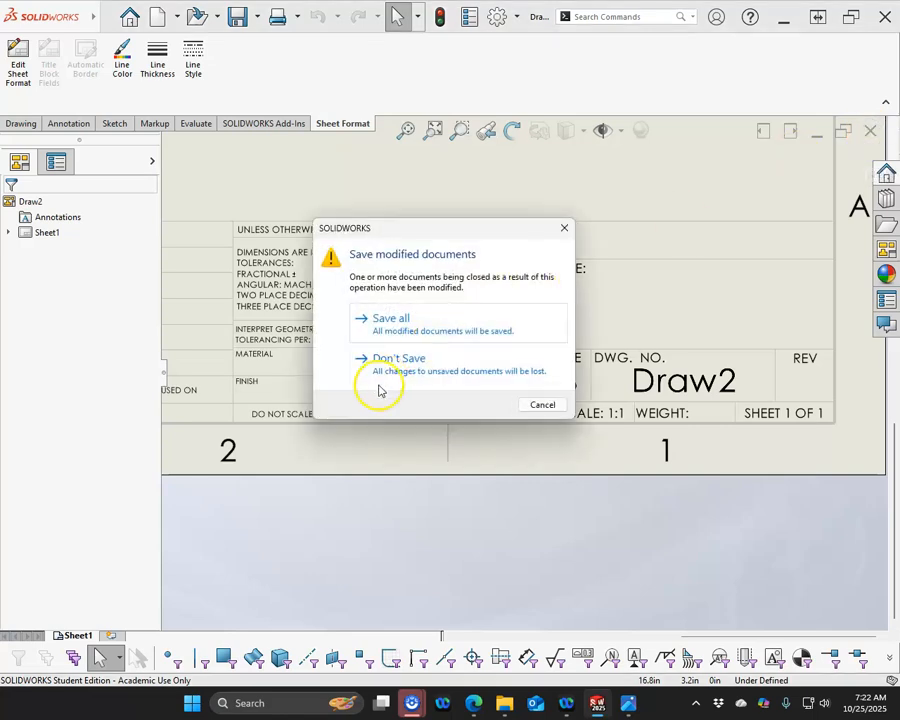
click(406, 362)
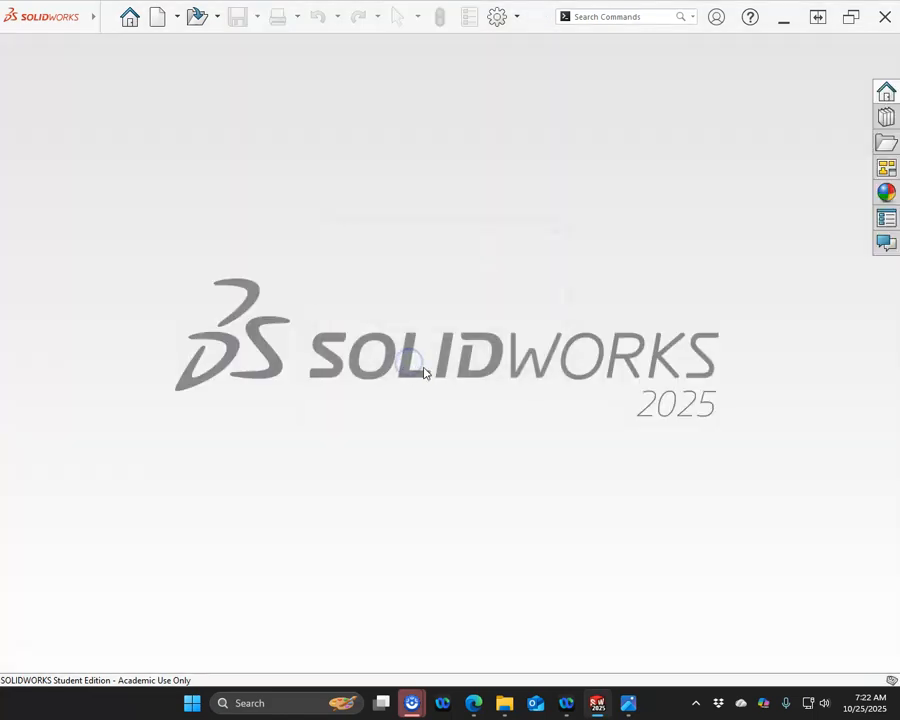
Step: Create a new drawing from the A size inch land template and add a second sheet to it
click(157, 17)
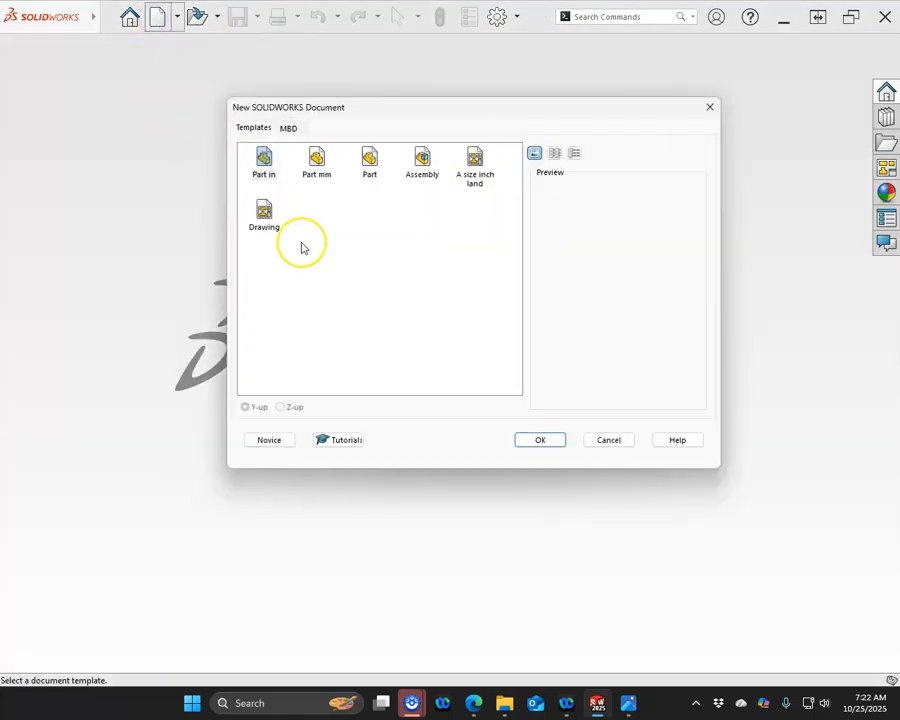
click(474, 165)
click(530, 443)
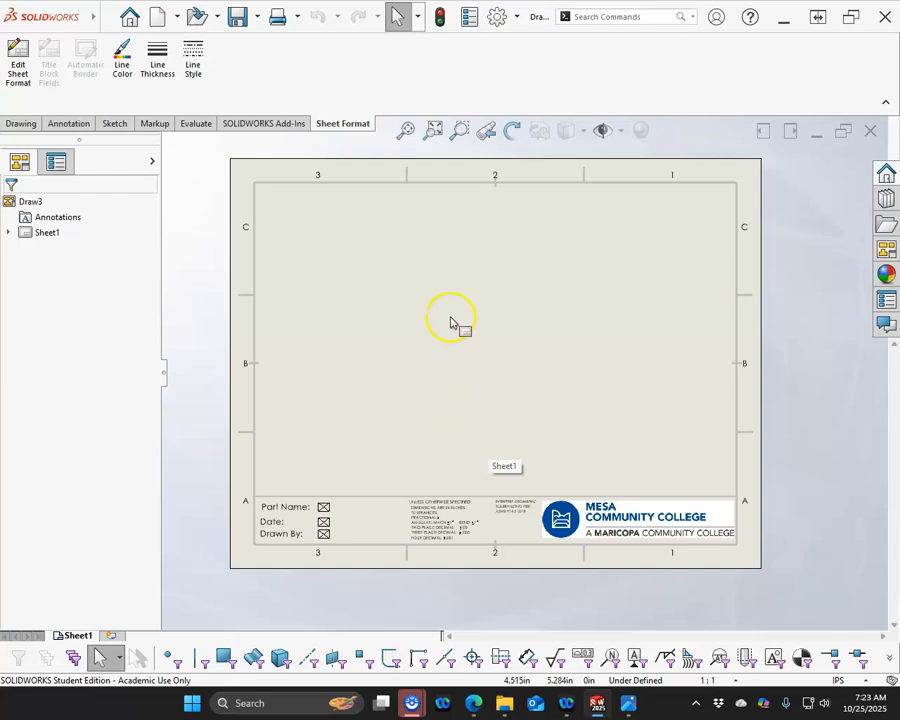
scroll(450, 317, down, 1)
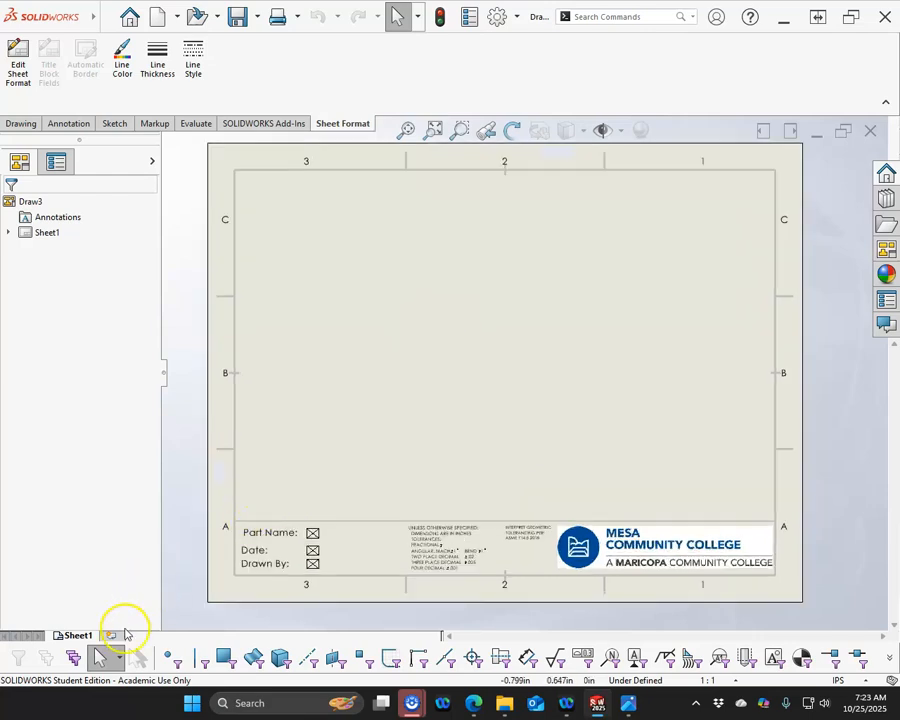
click(113, 637)
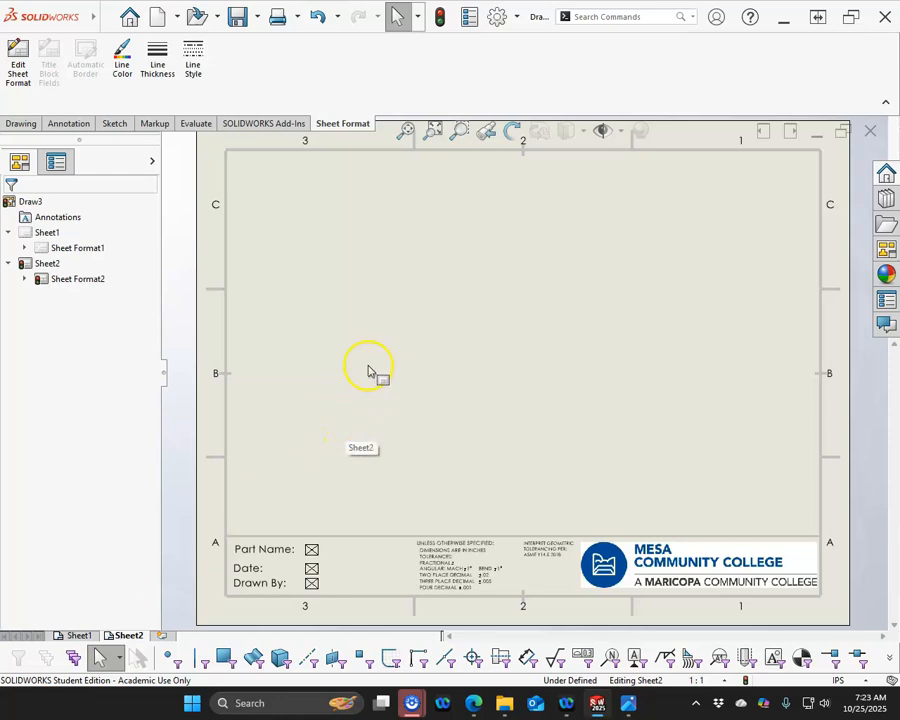
Step: Examine the document's Drawing Sheets properties for the sheet format used on new sheets, leaving the options without changes
click(497, 16)
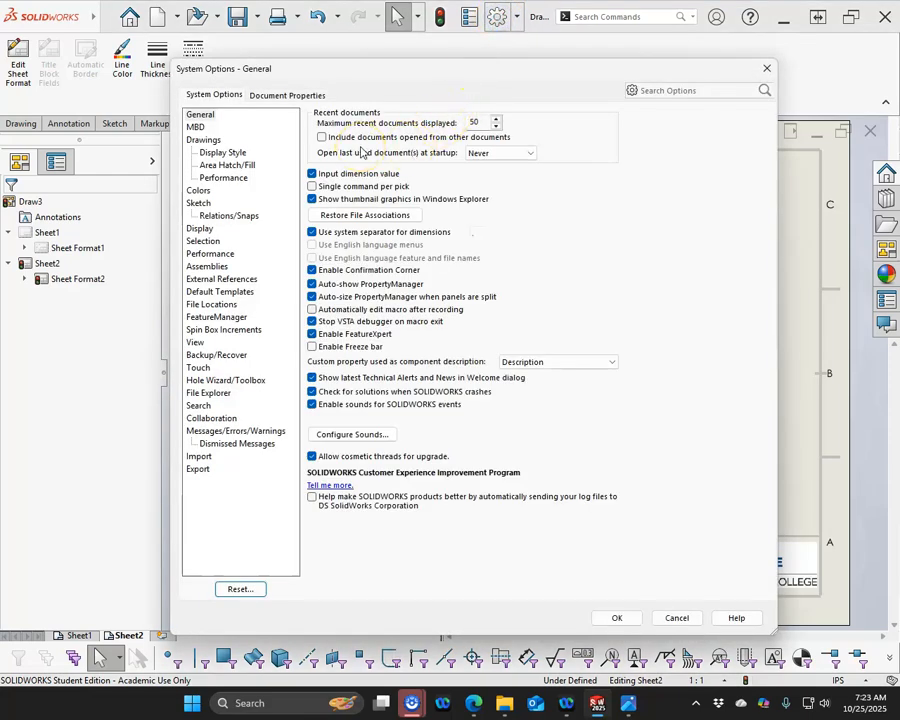
click(268, 94)
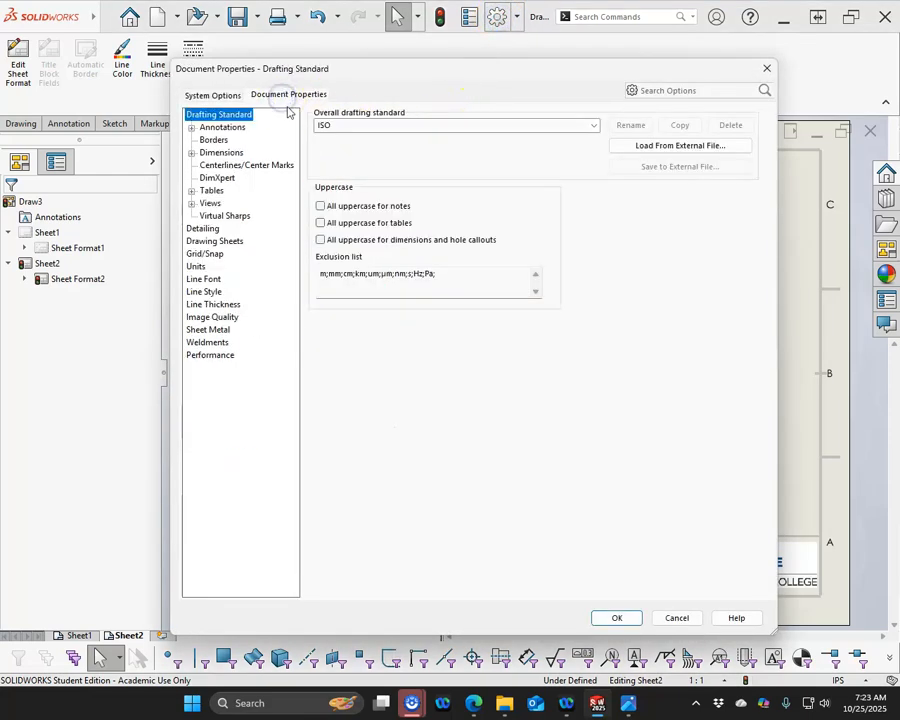
click(202, 228)
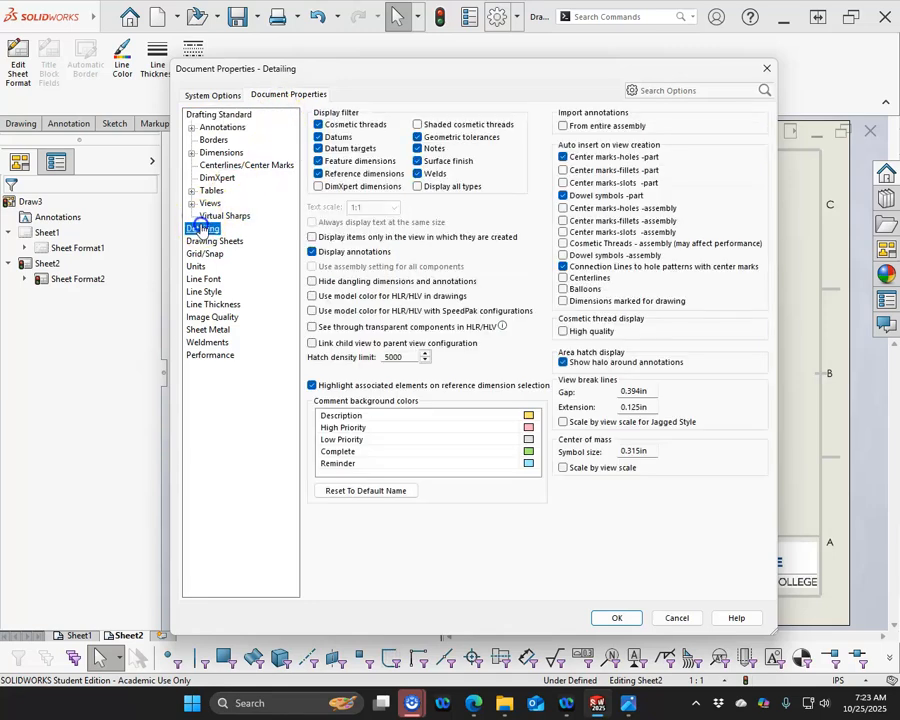
click(214, 241)
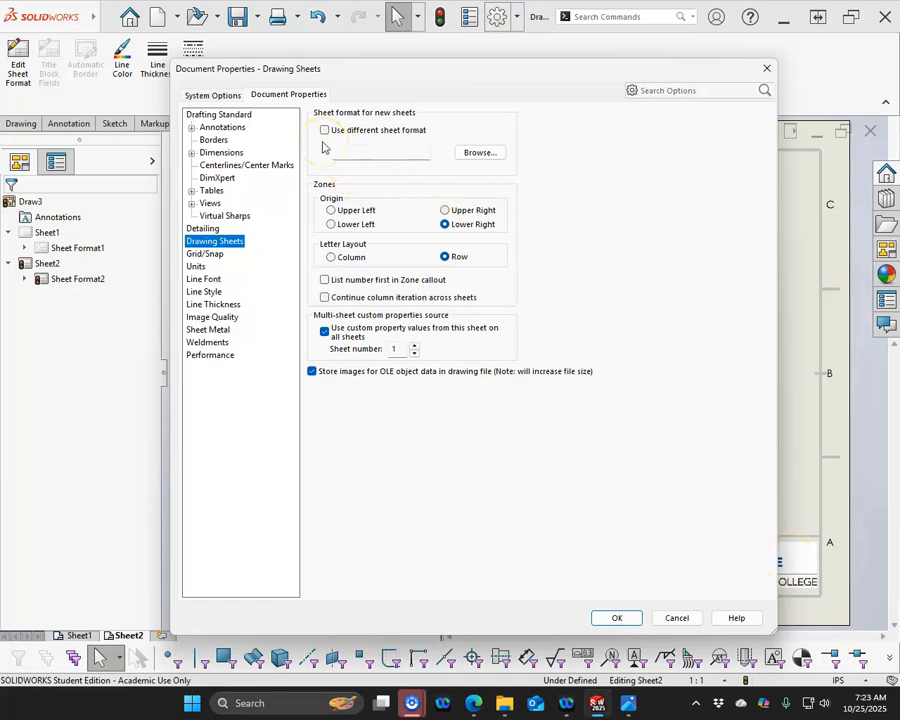
click(350, 158)
click(349, 177)
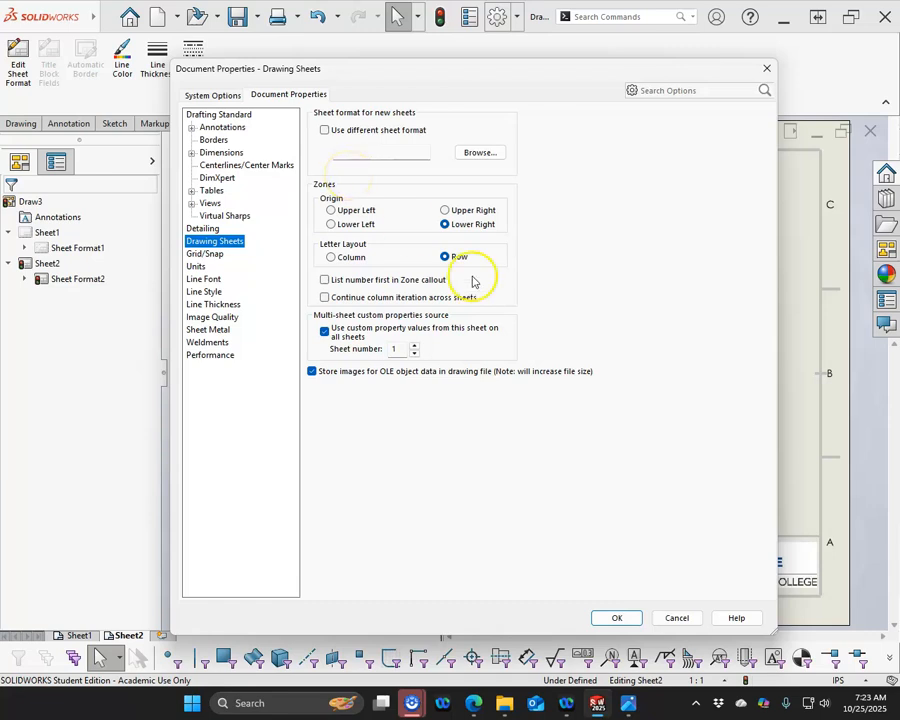
click(684, 618)
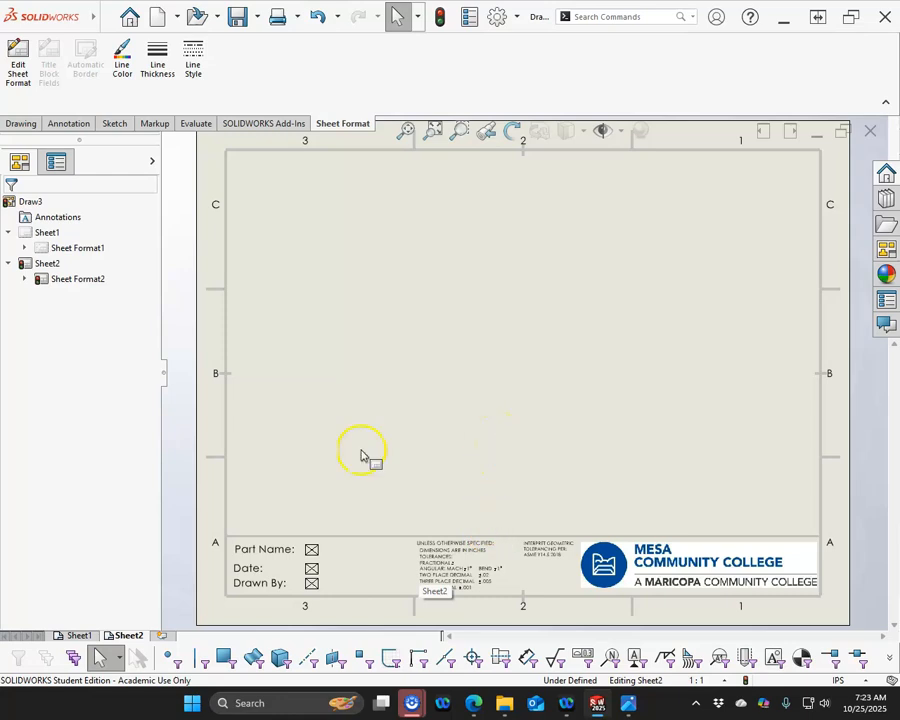
Step: Close the two-sheet test drawing without saving it
click(866, 130)
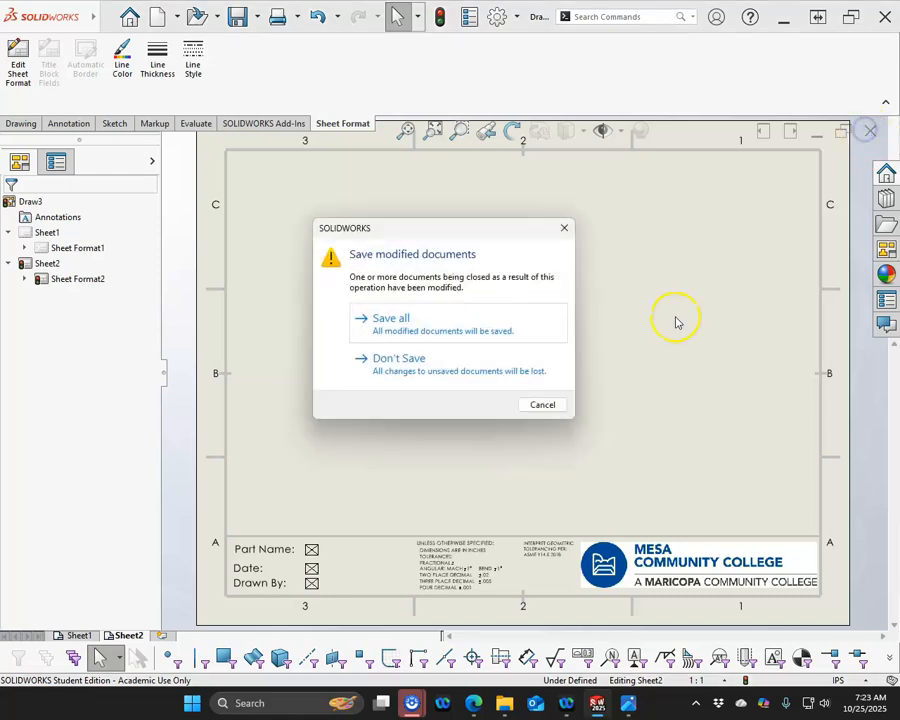
click(412, 370)
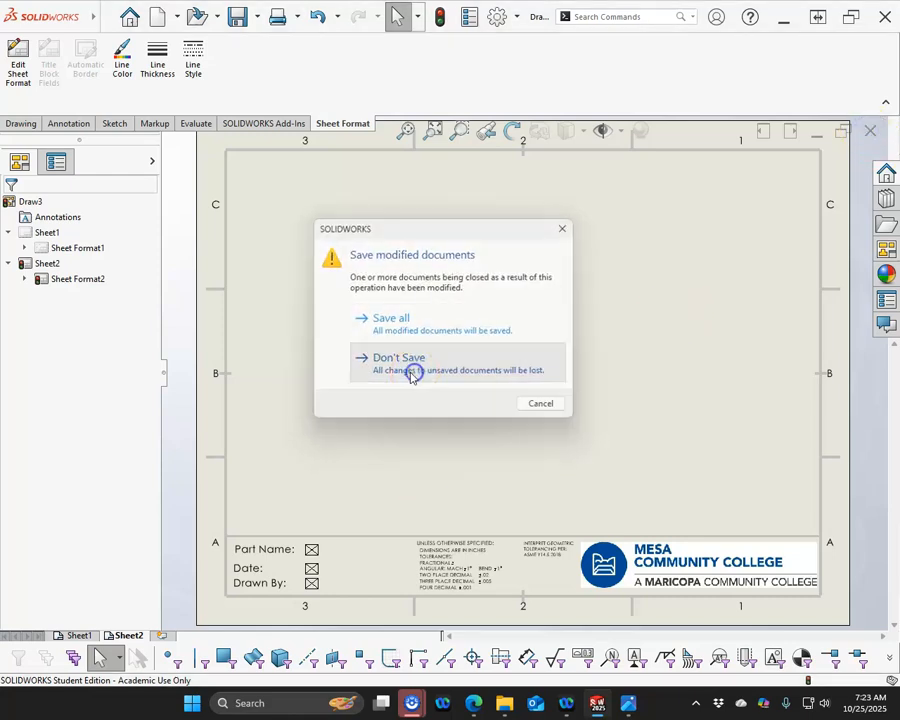